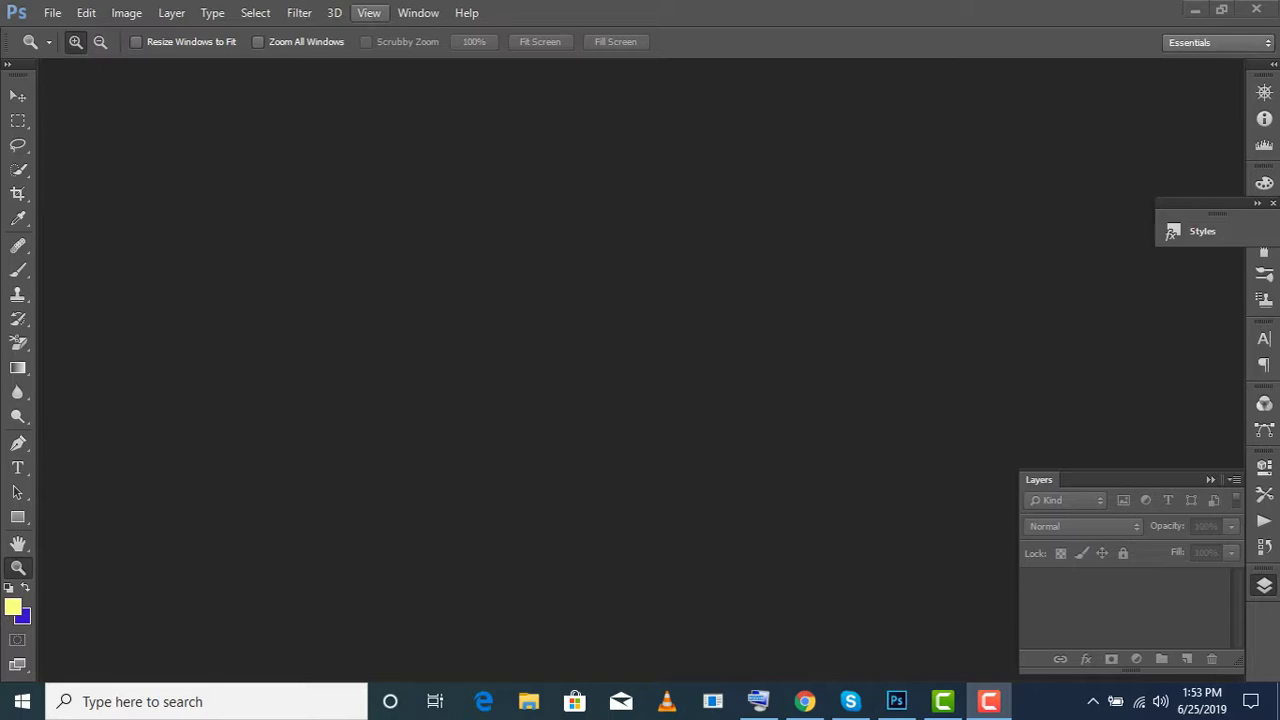
# Open the FormatFactory photo of the woman in the denim jacket from the Desktop
pyautogui.click(52, 12)
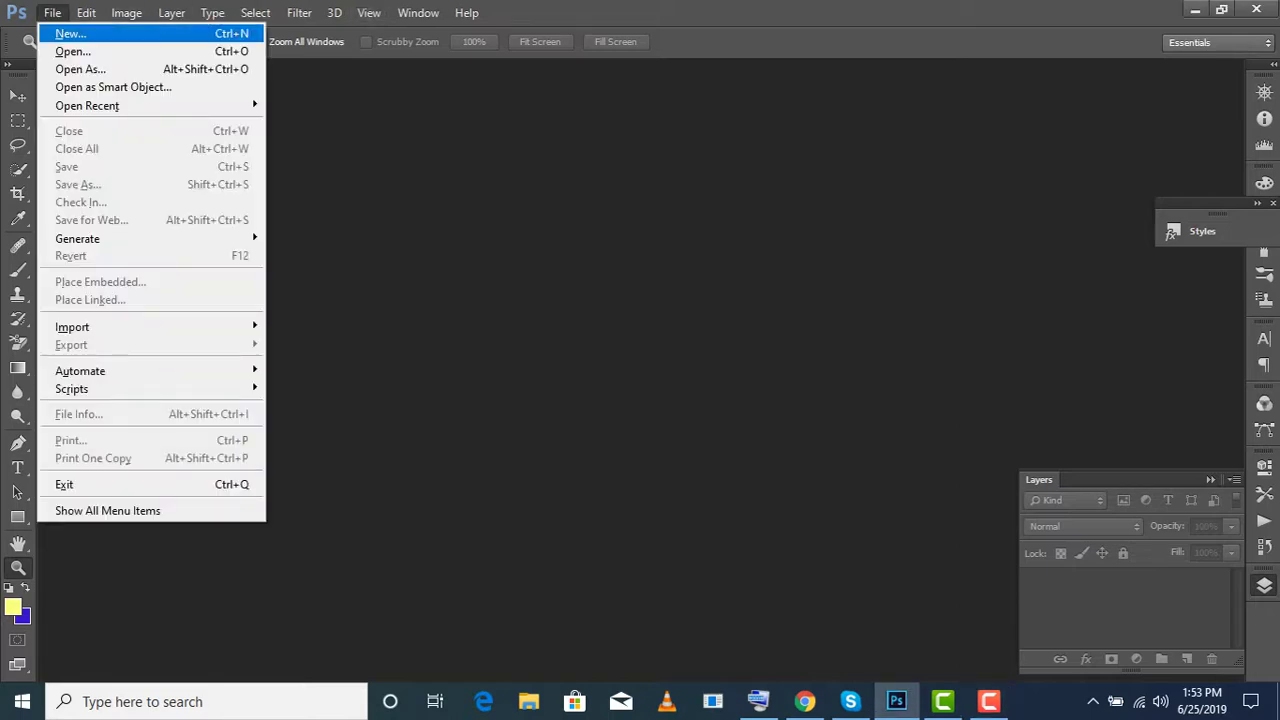
pyautogui.click(72, 51)
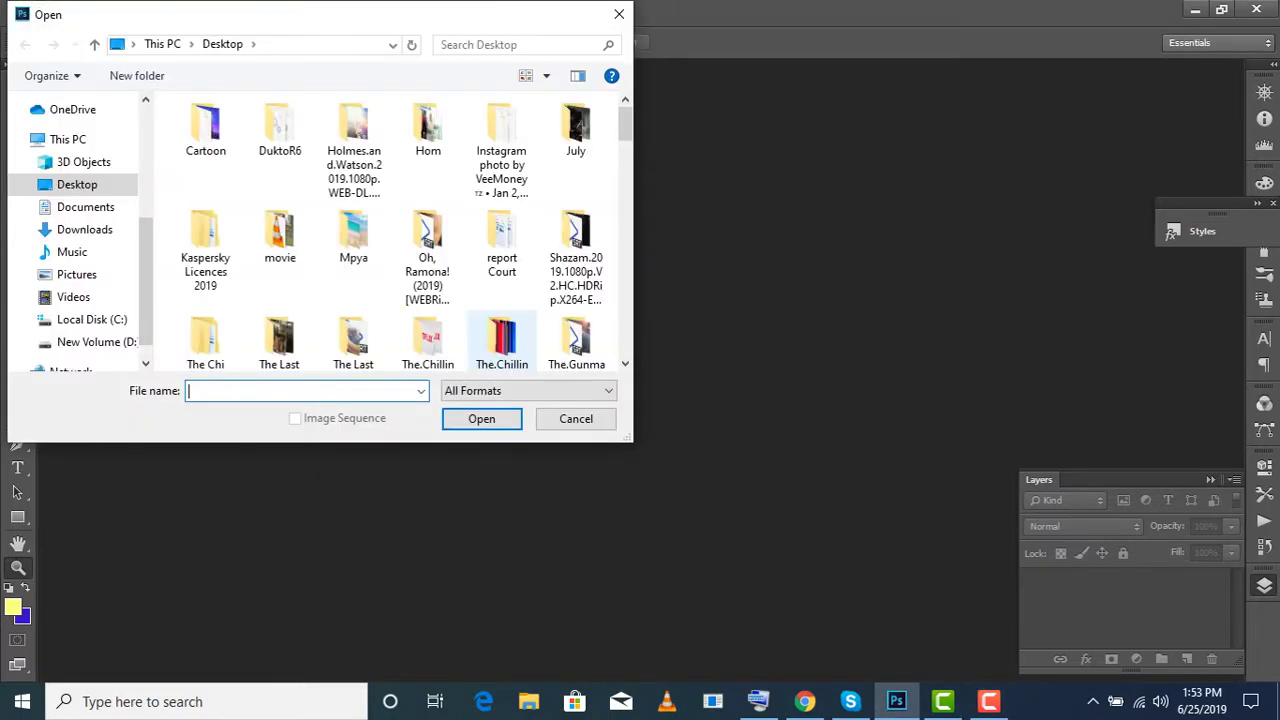
pyautogui.scroll(-2, 430, 230)
pyautogui.scroll(-2, 430, 230)
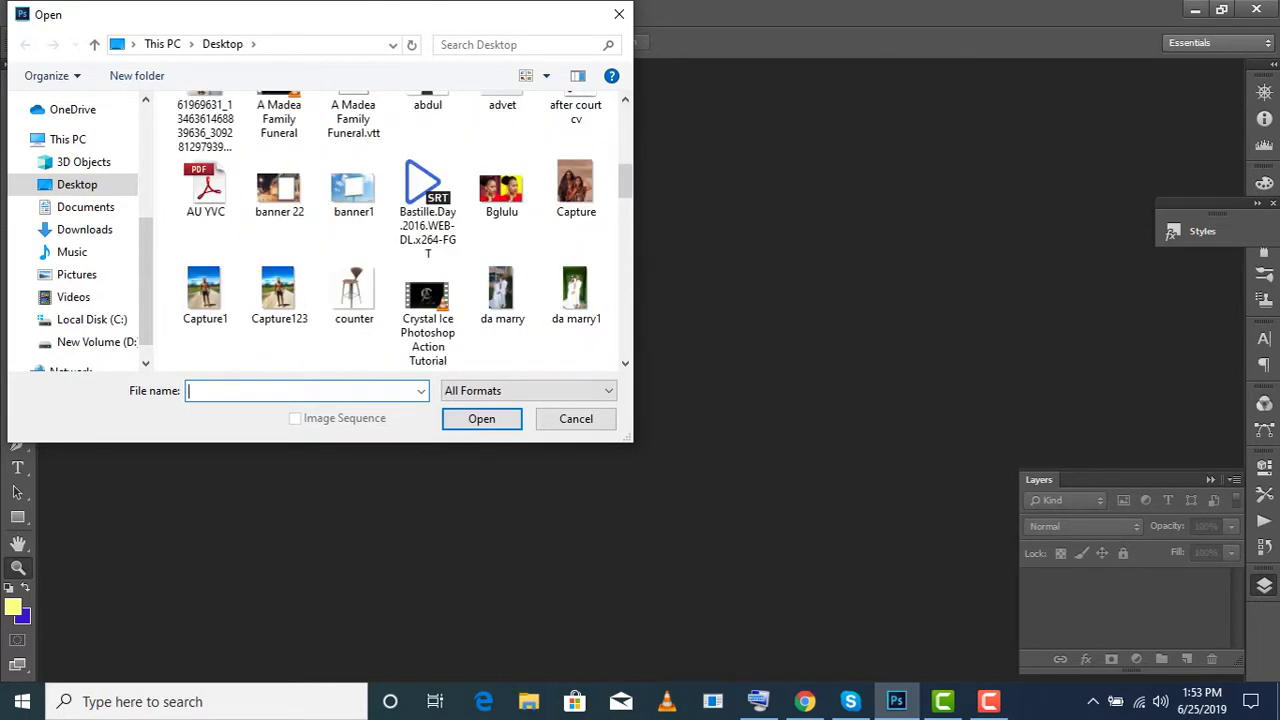
pyautogui.scroll(2, 428, 210)
pyautogui.scroll(-1, 400, 230)
pyautogui.scroll(-1, 400, 230)
pyautogui.scroll(-1, 400, 230)
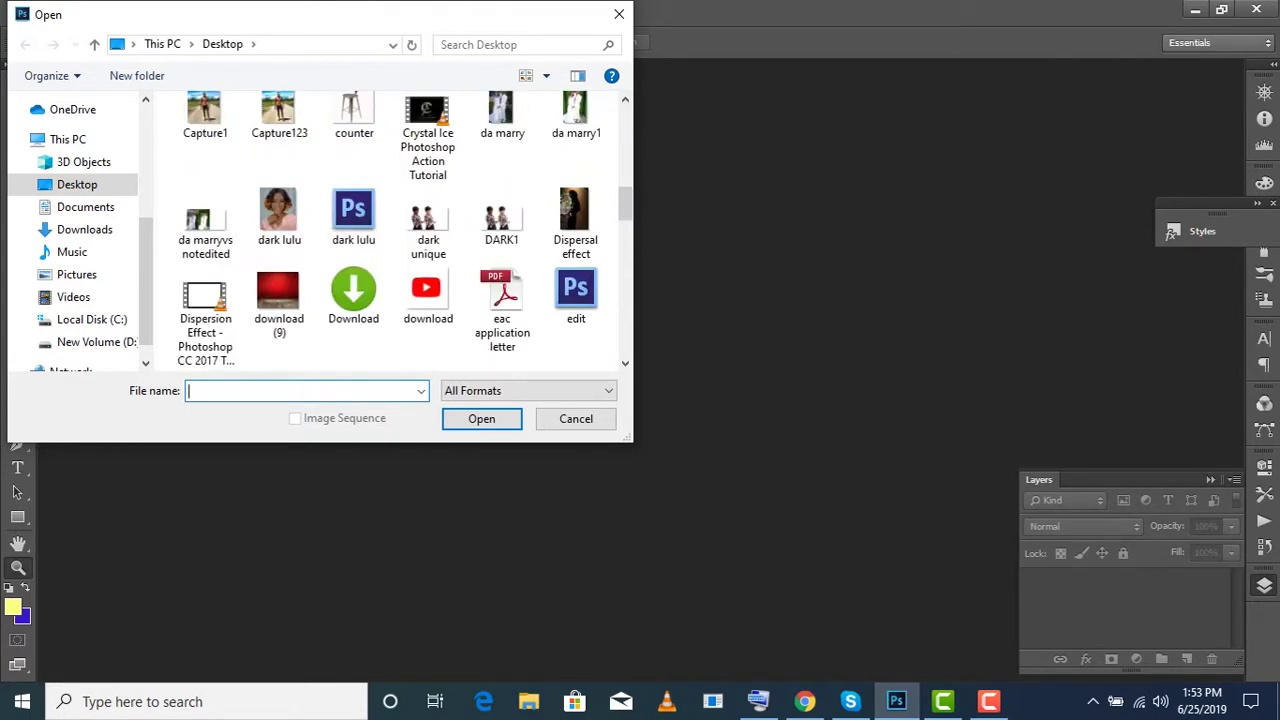
pyautogui.scroll(-2, 205, 300)
pyautogui.click(205, 315)
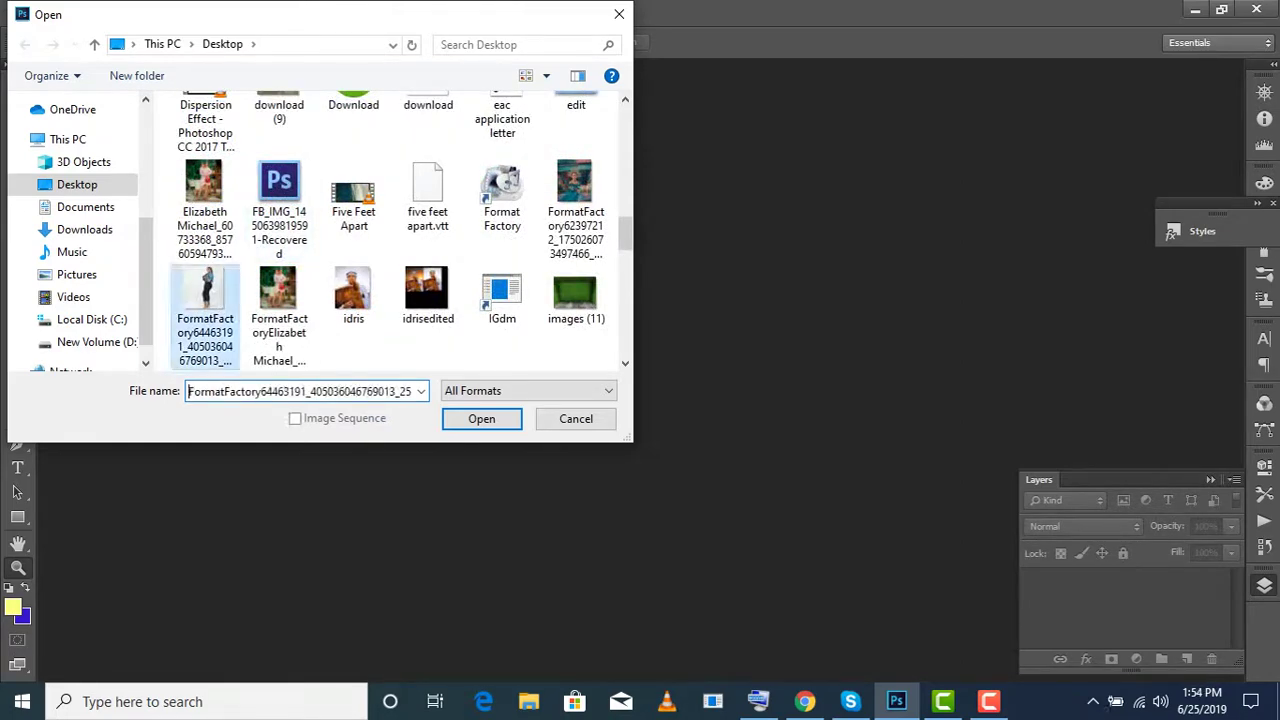
pyautogui.click(481, 418)
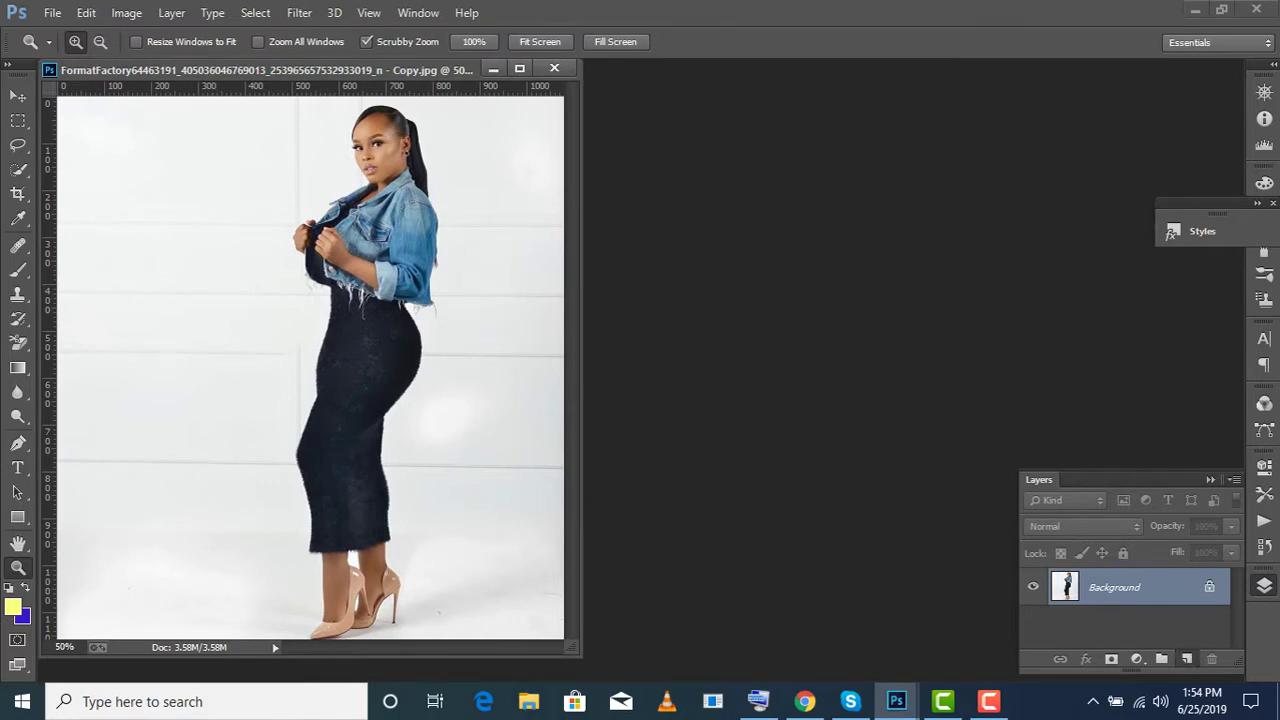
# Add an empty Layer 1, unlock Background as Layer 0, and move Layer 1 beneath it
pyautogui.click(1187, 659)
pyautogui.moveTo(1104, 587); pyautogui.dragTo(1104, 641)
pyautogui.moveTo(1104, 587); pyautogui.dragTo(1111, 658)
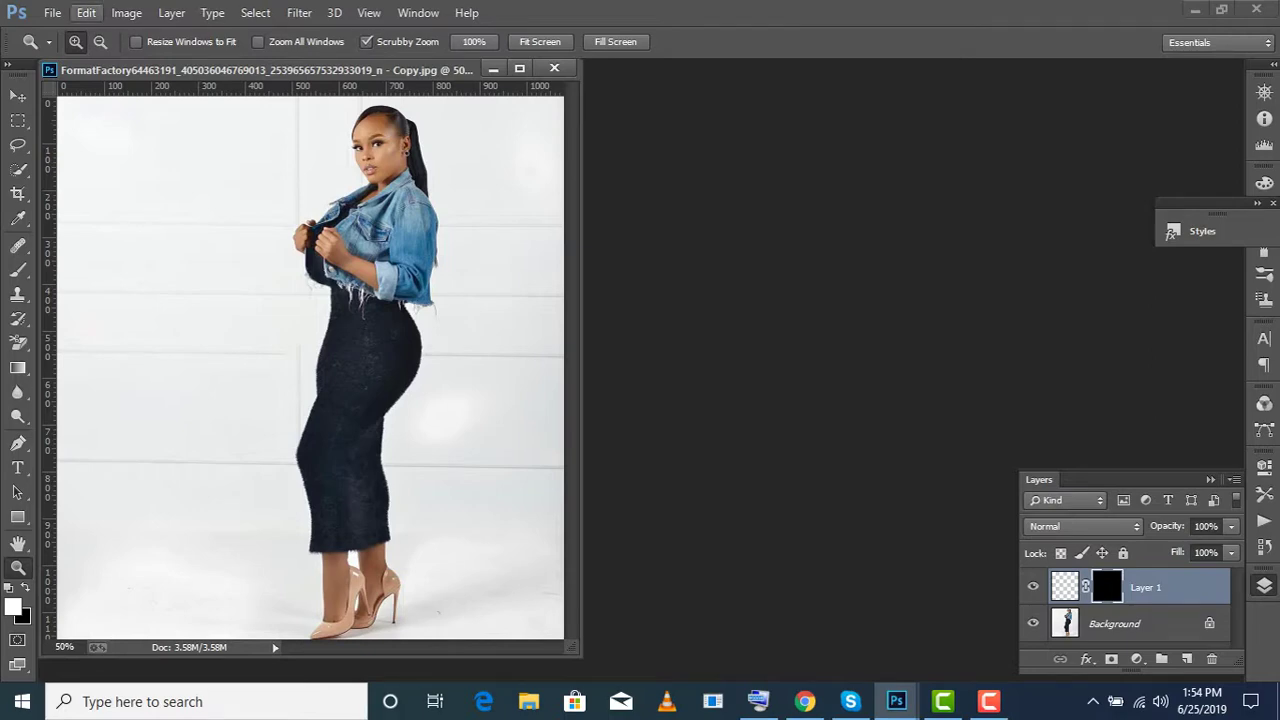
pyautogui.click(86, 12)
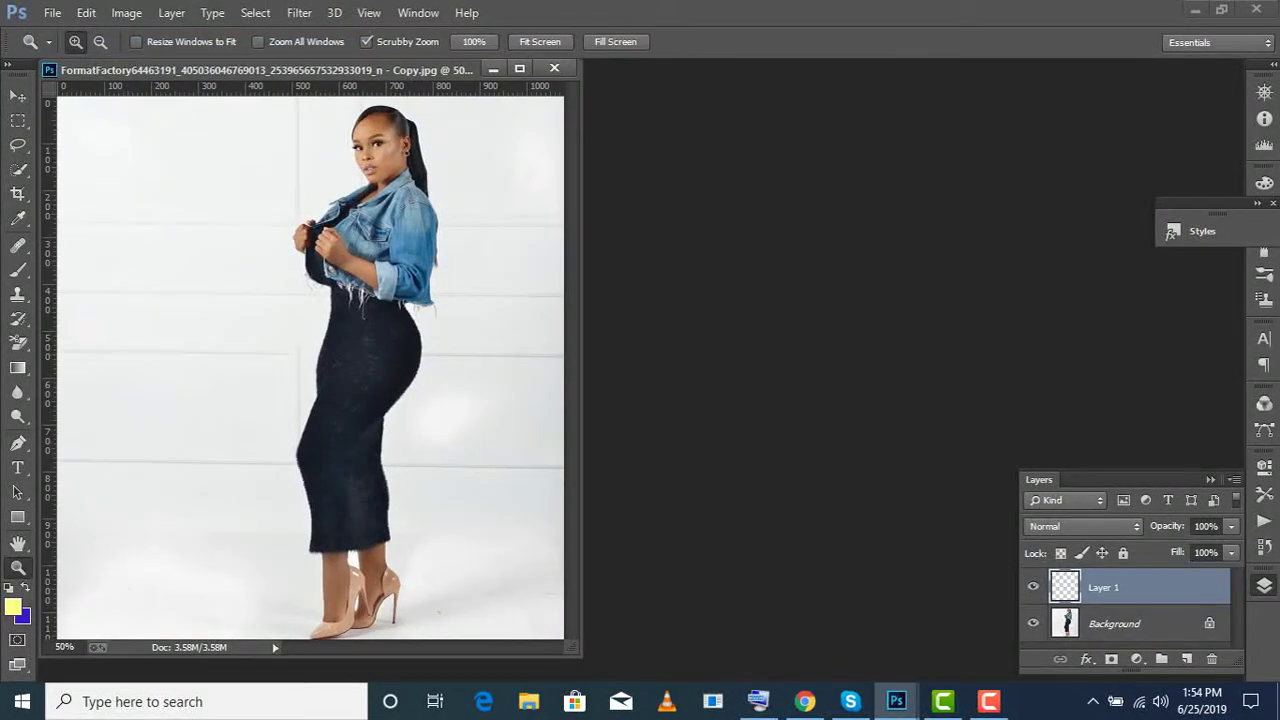
pyautogui.moveTo(1100, 590); pyautogui.dragTo(1105, 652)
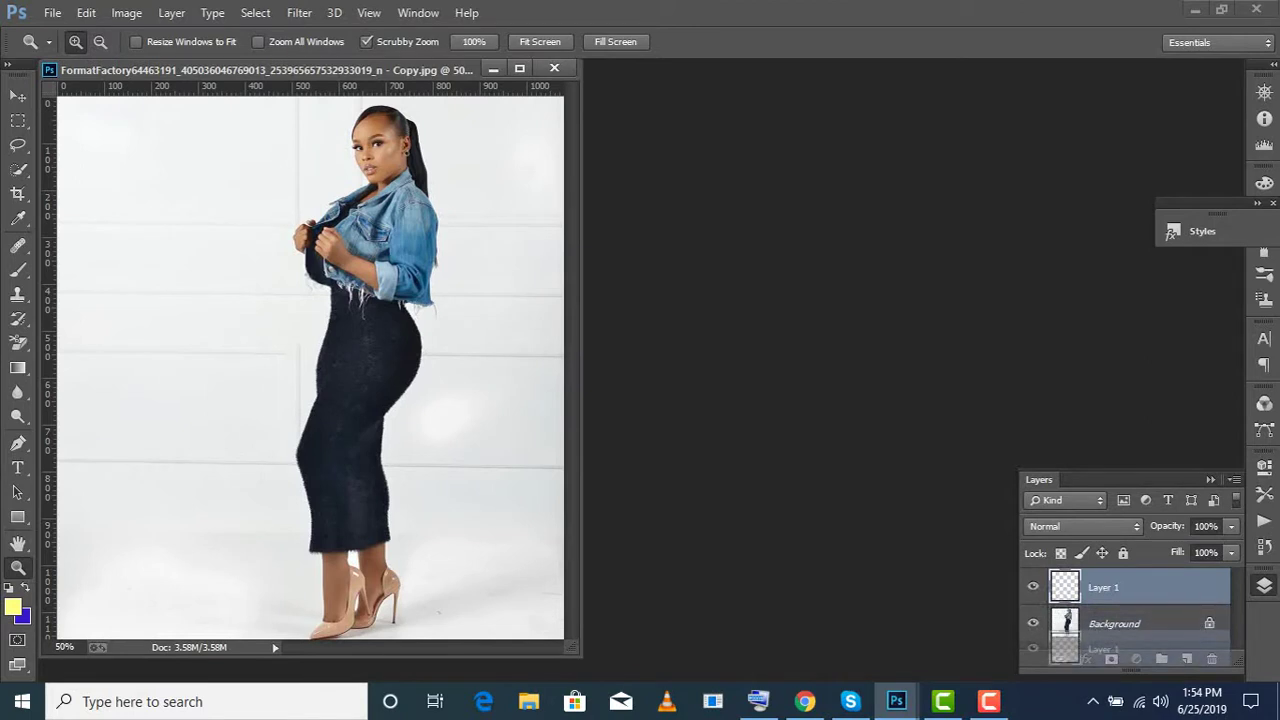
pyautogui.moveTo(1105, 650); pyautogui.dragTo(1105, 630)
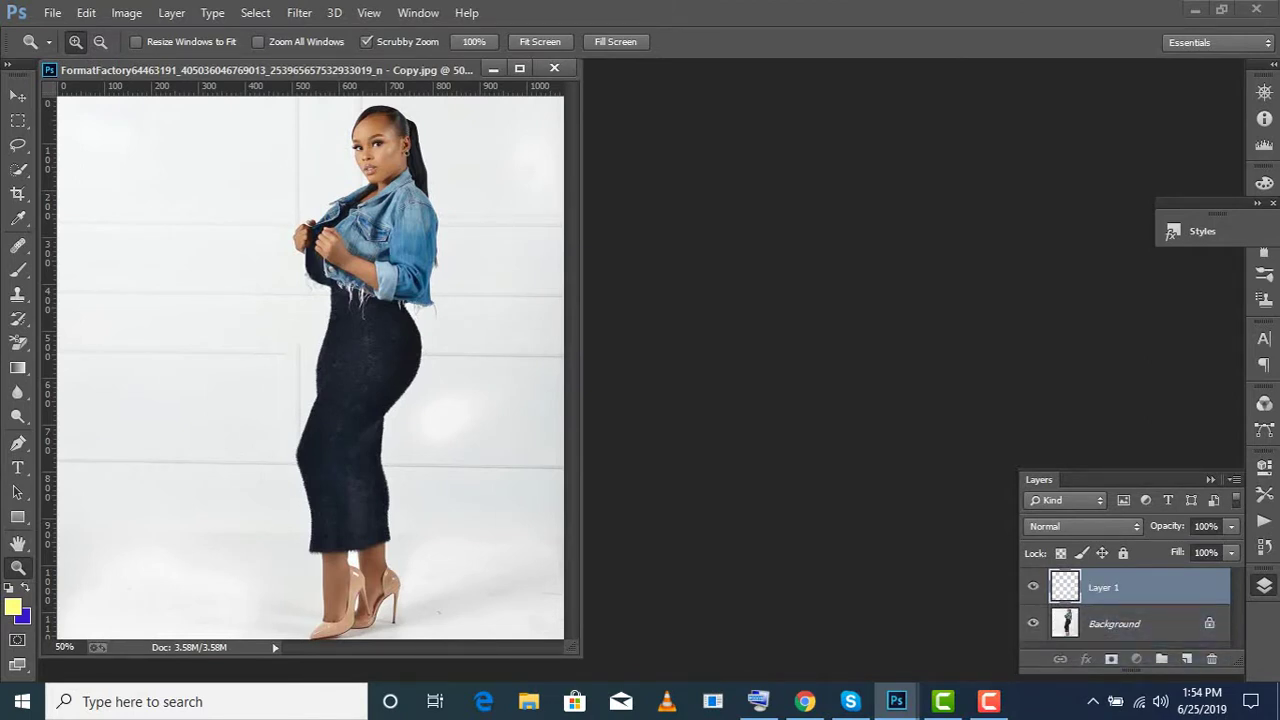
pyautogui.doubleClick(1105, 624)
pyautogui.click(792, 220)
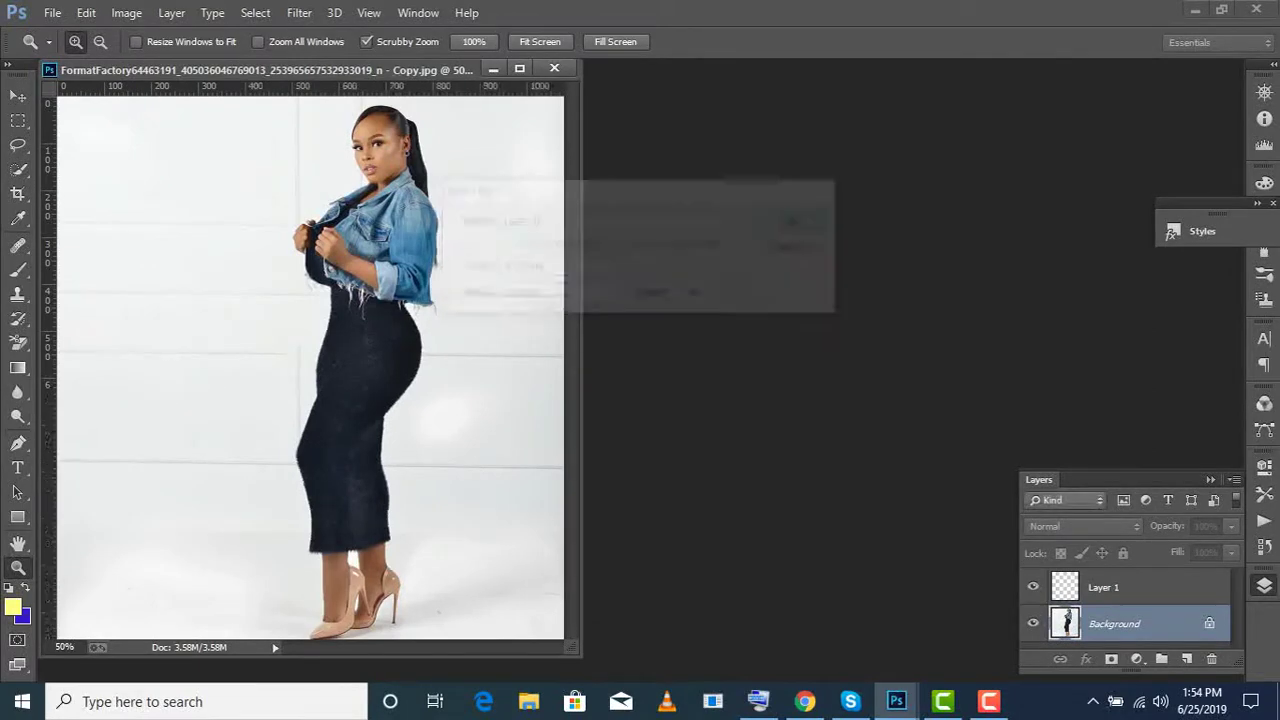
pyautogui.moveTo(1105, 587); pyautogui.dragTo(1105, 642)
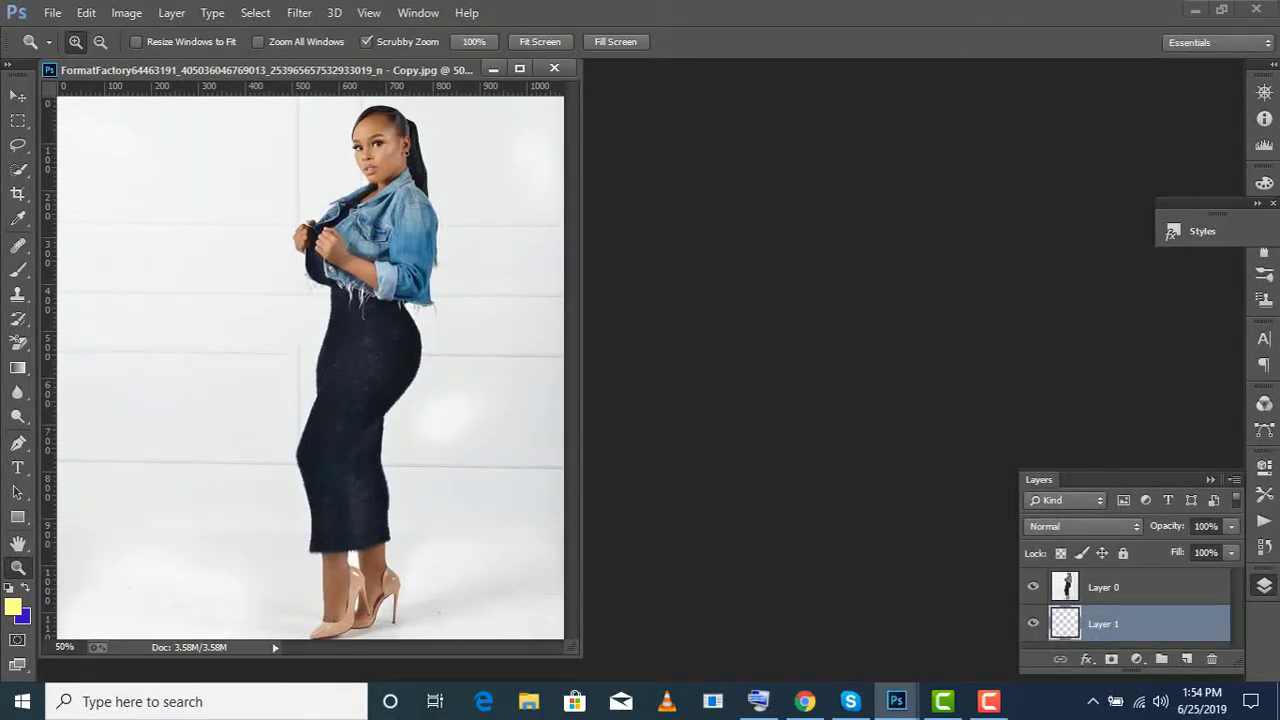
# Add a pure yellow (ffff00) Solid Color fill layer and reselect Layer 0
pyautogui.click(1136, 659)
pyautogui.click(1154, 256)
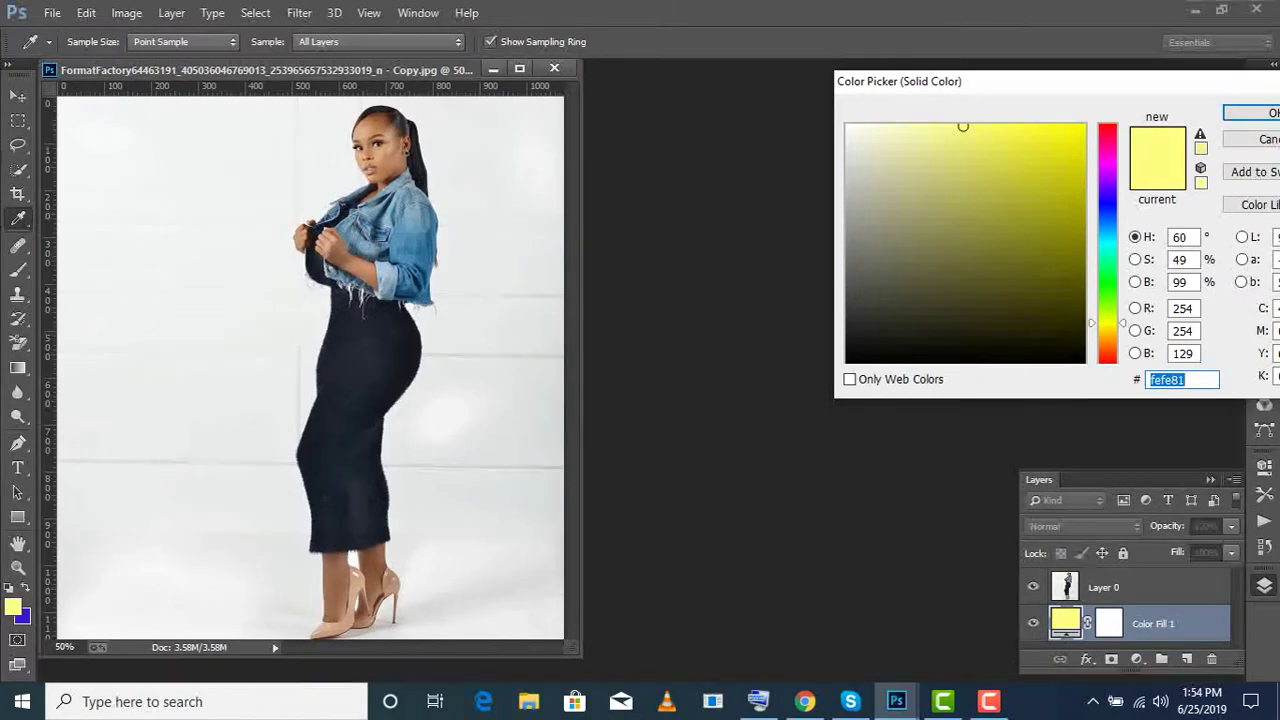
pyautogui.click(1079, 131)
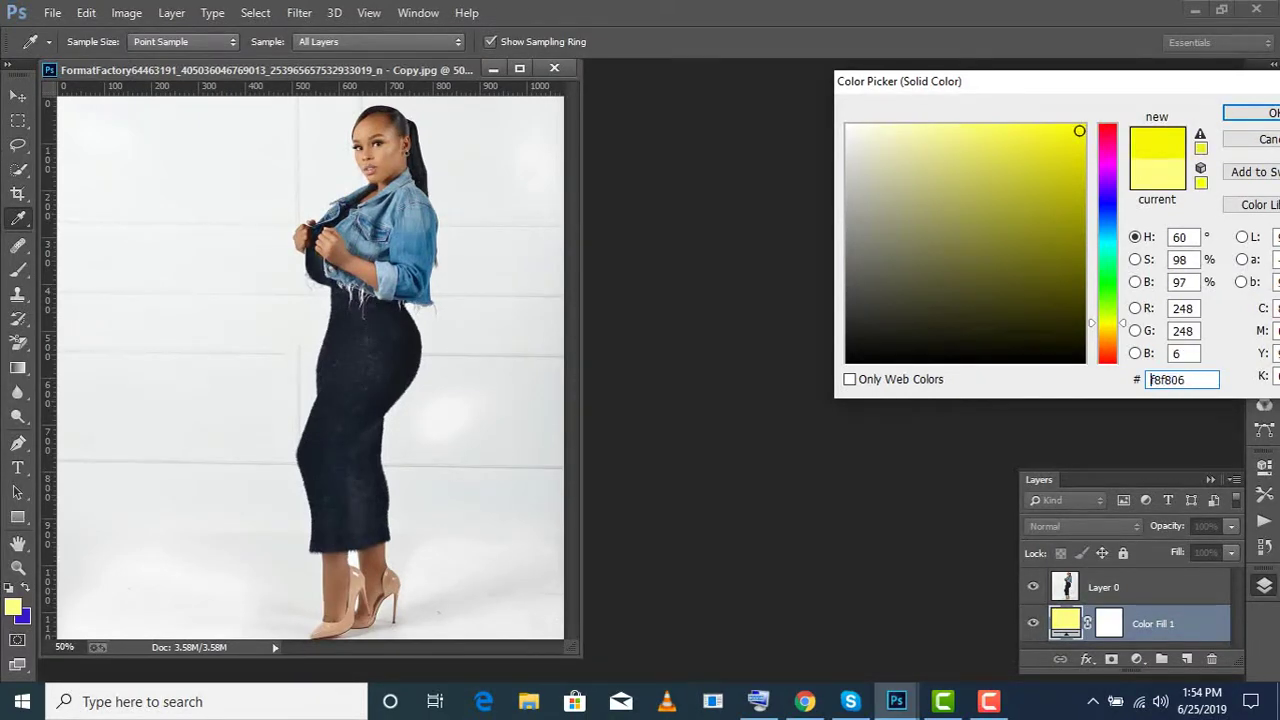
pyautogui.click(1085, 126)
pyautogui.click(1250, 112)
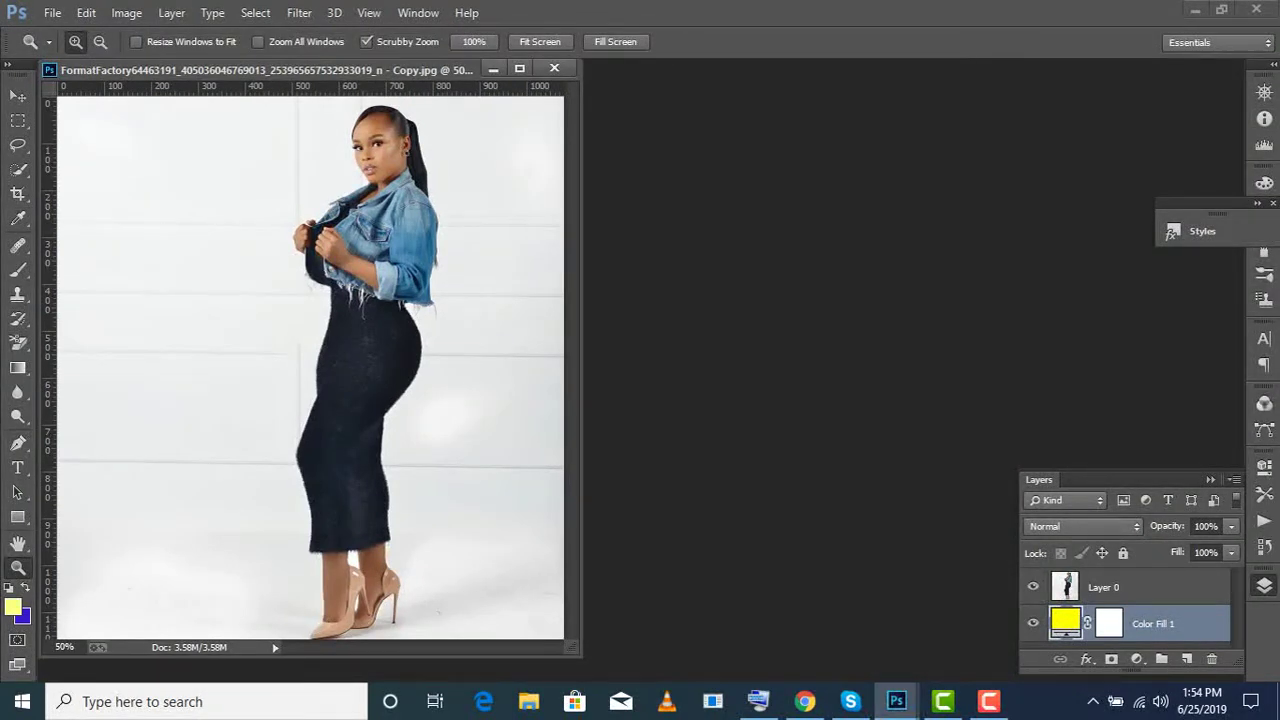
pyautogui.hotkey('alt', ']')
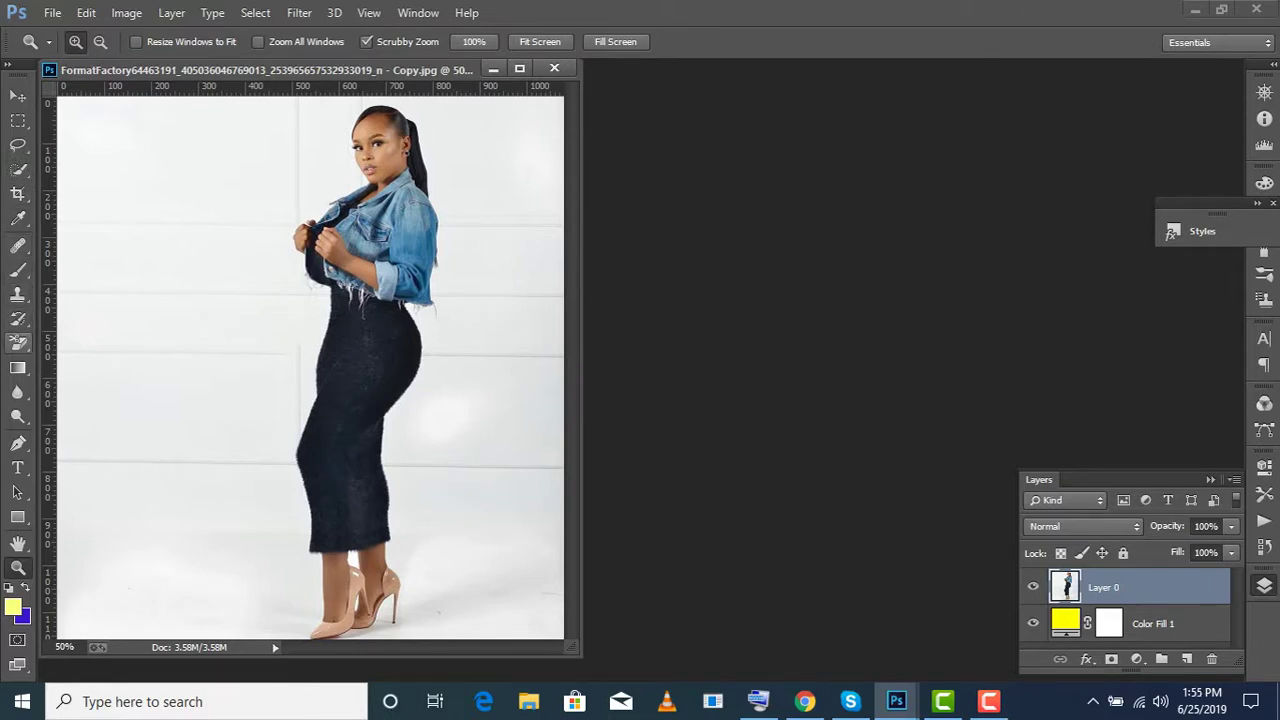
# Select the Background Eraser tool and adjust its brush size and hardness
pyautogui.click(18, 343)
pyautogui.rightClick(18, 343)
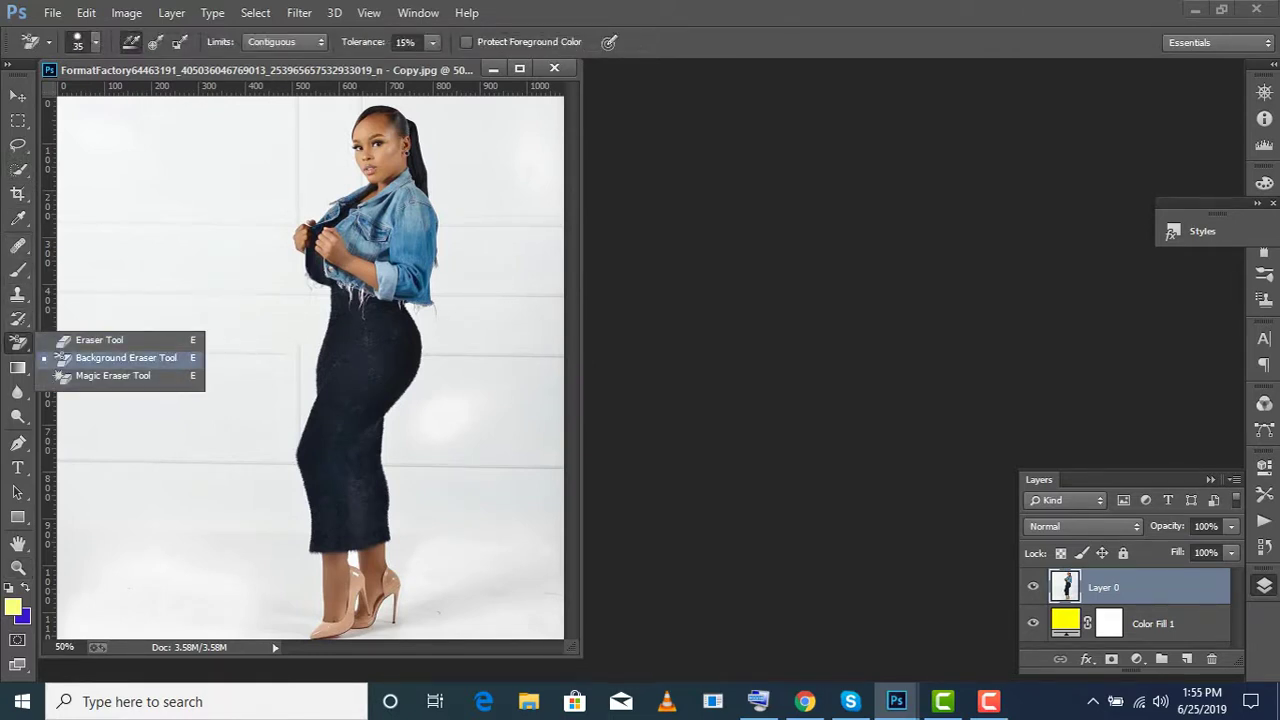
pyautogui.click(60, 358)
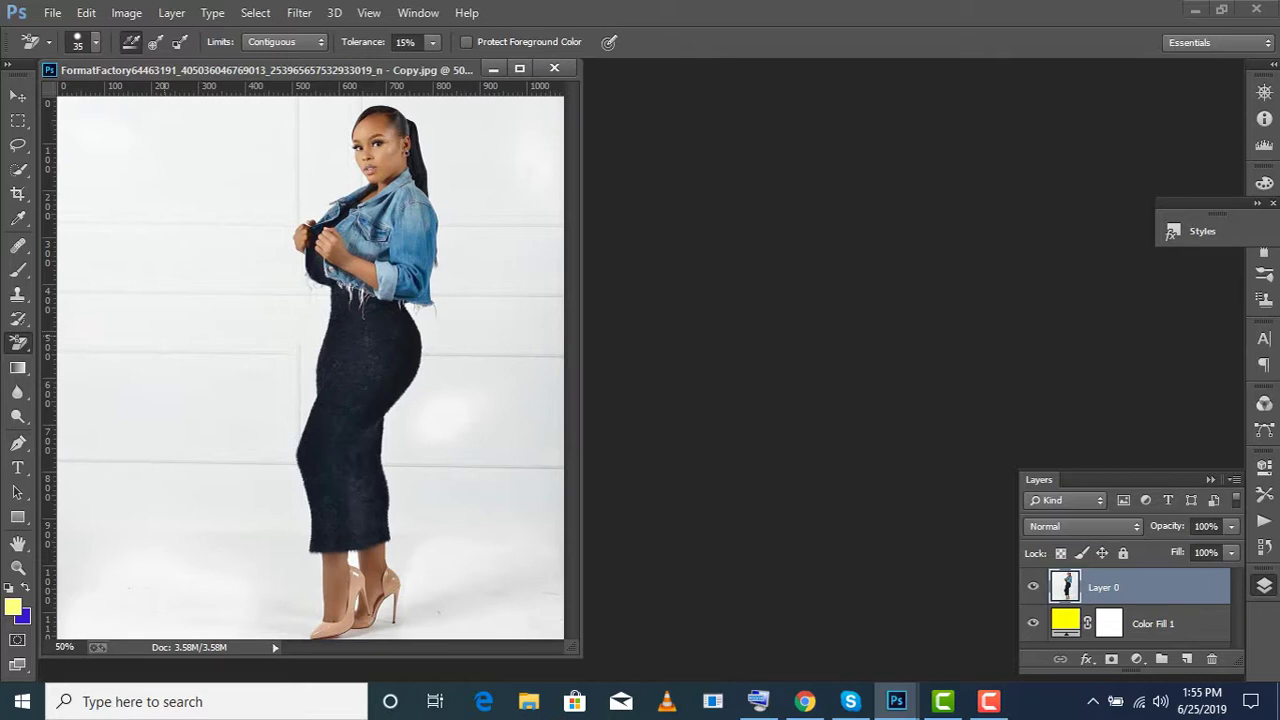
pyautogui.press(']')
pyautogui.press(']')
pyautogui.press(']')
pyautogui.press(']')
pyautogui.press(']')
pyautogui.press(']')
pyautogui.press(']')
pyautogui.press(']')
pyautogui.press(']')
pyautogui.press(']')
pyautogui.press(']')
pyautogui.press(']')
pyautogui.press(']')
pyautogui.press(']')
pyautogui.press(']')
pyautogui.press(']')
pyautogui.press(']')
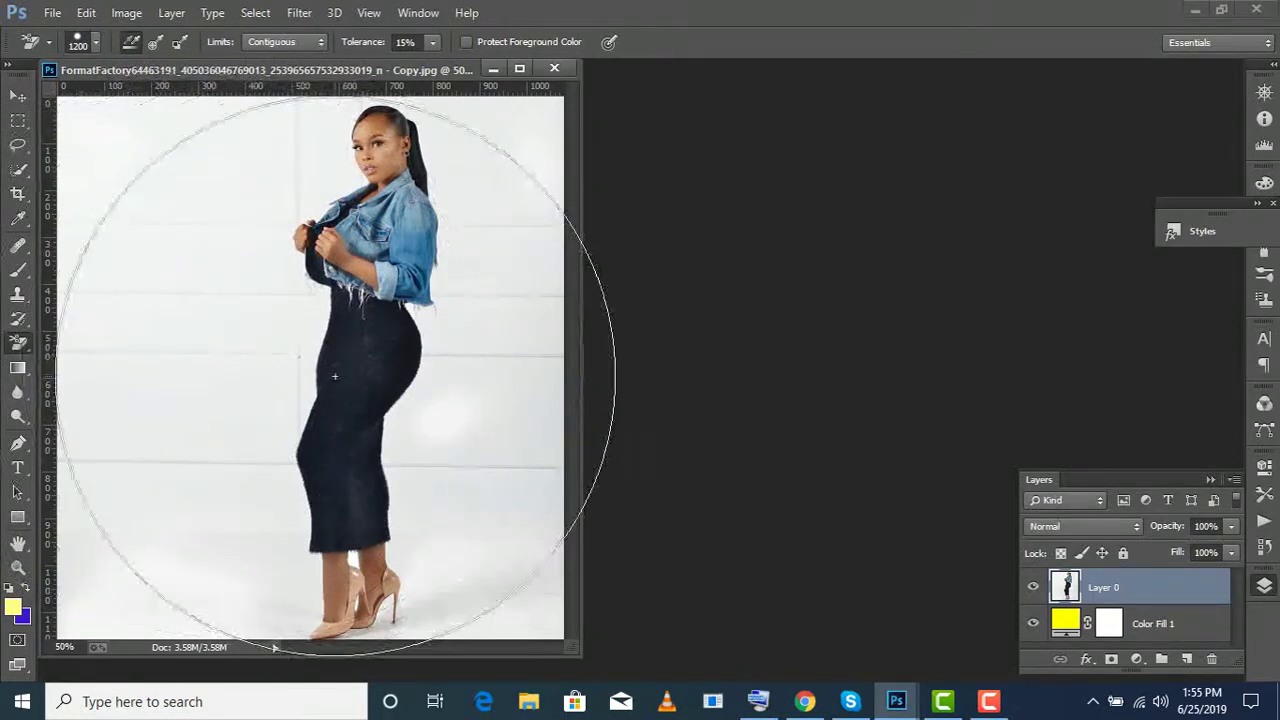
pyautogui.press('[')
pyautogui.press('[')
pyautogui.press('[')
pyautogui.press('[')
pyautogui.press('[')
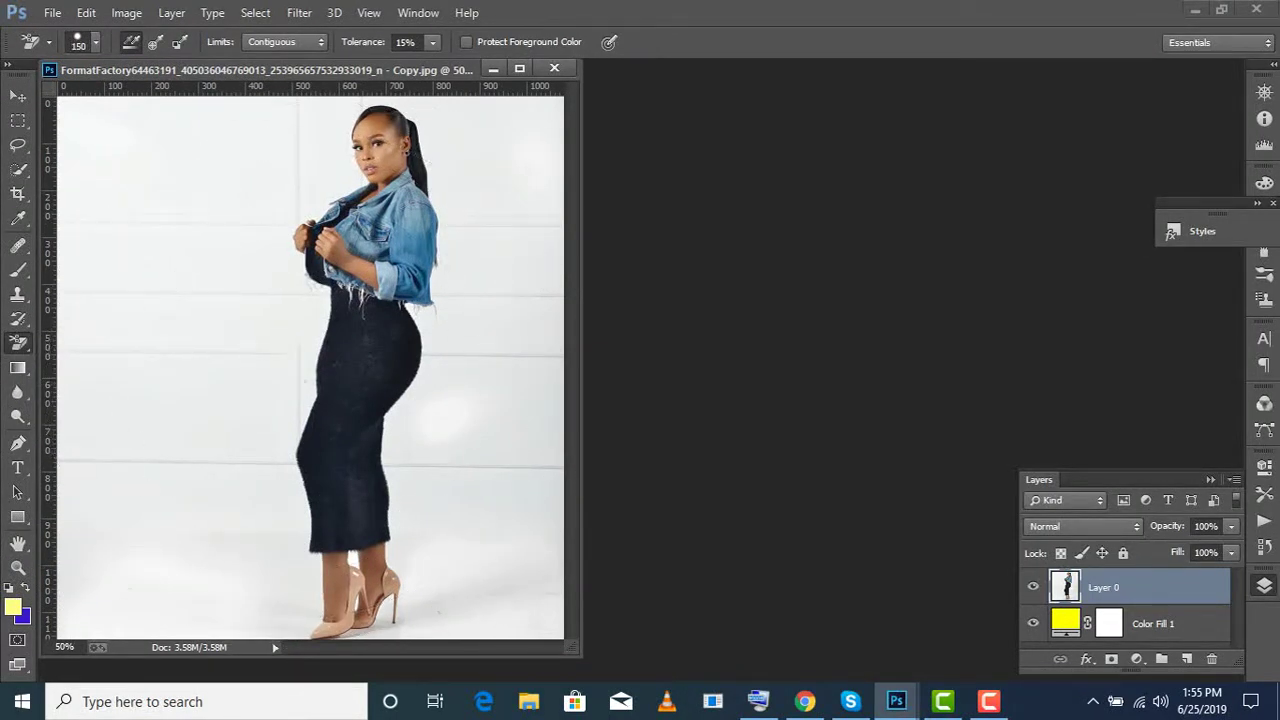
pyautogui.click(95, 42)
pyautogui.moveTo(140, 97)
pyautogui.mouseDown()
pyautogui.moveTo(189, 97)
pyautogui.moveTo(113, 97)
pyautogui.mouseUp()
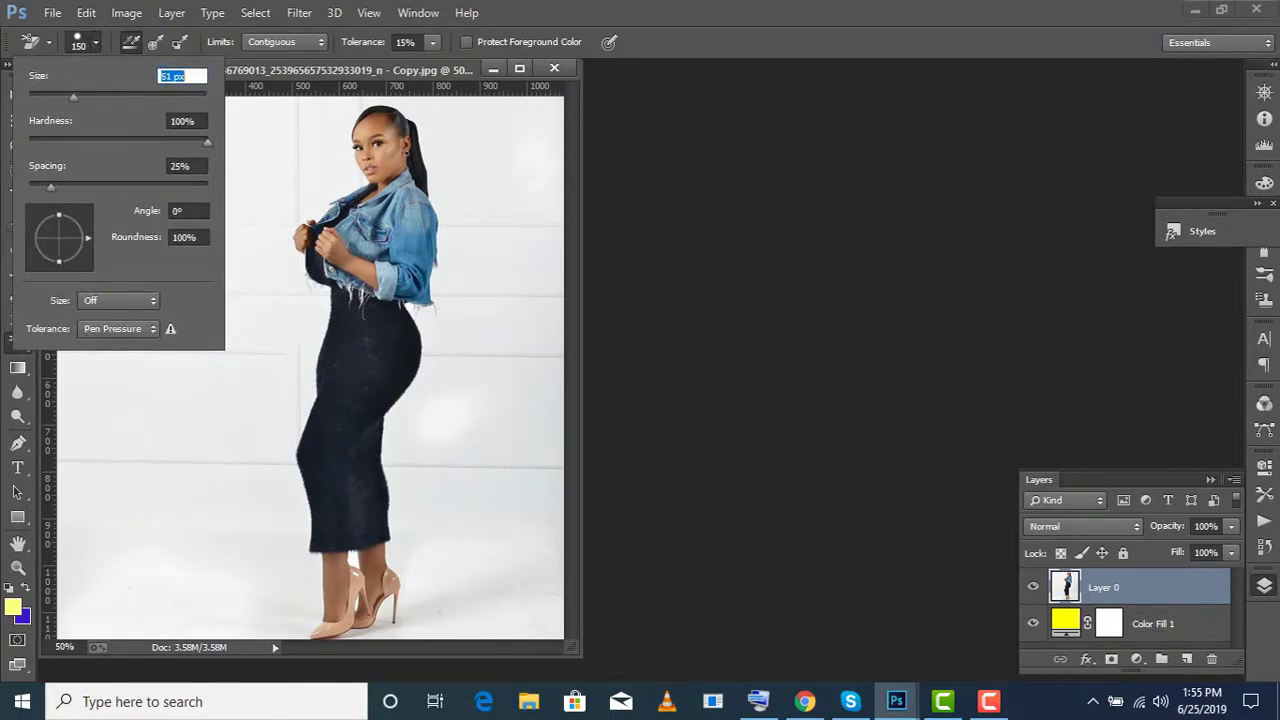
pyautogui.press('Return')
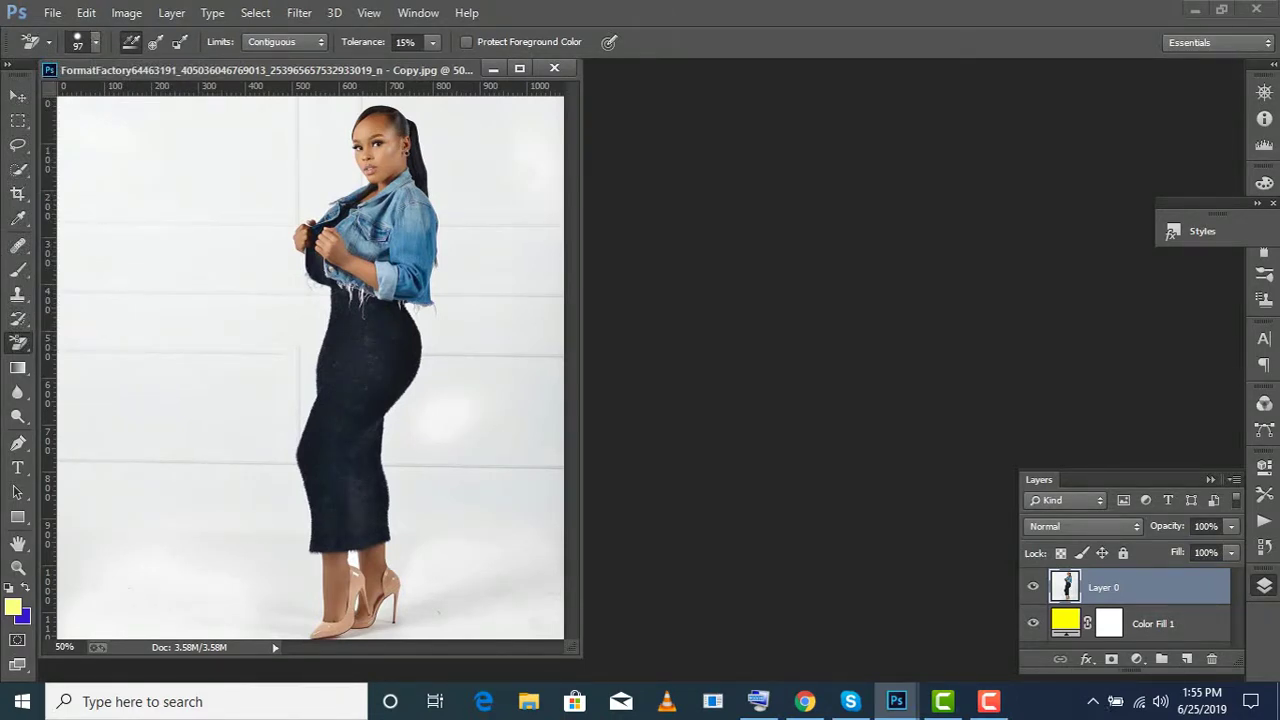
# Test-erase at 100% tolerance with a 600 brush, then undo the yellow-tinted jacket
pyautogui.click(432, 42)
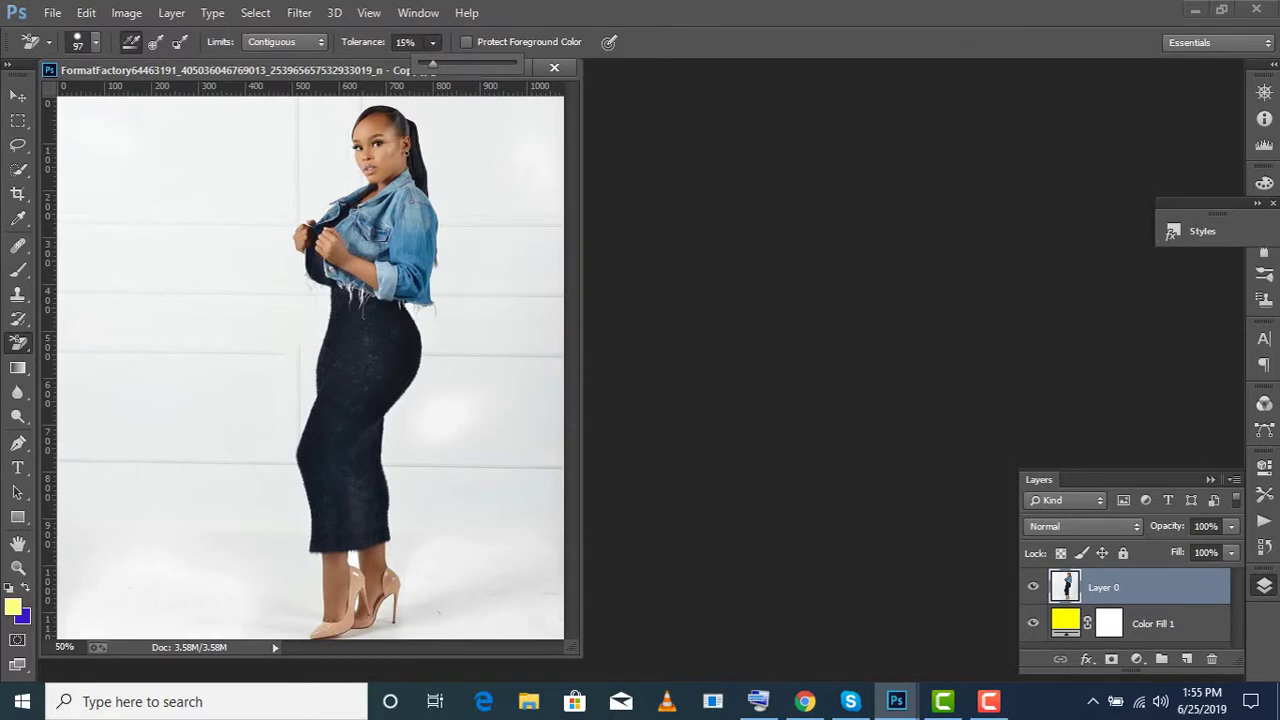
pyautogui.moveTo(432, 64); pyautogui.dragTo(514, 64)
pyautogui.press('Return')
pyautogui.press(']')
pyautogui.press(']')
pyautogui.press(']')
pyautogui.click(250, 255)
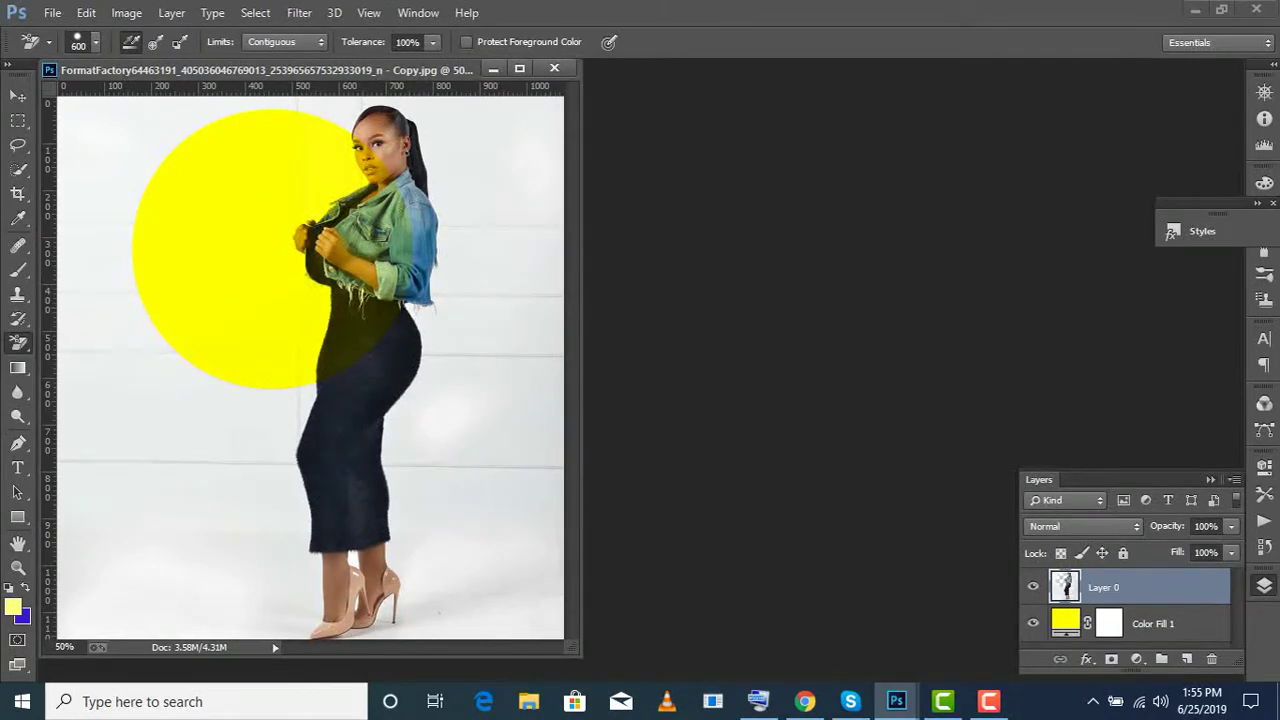
pyautogui.click(86, 12)
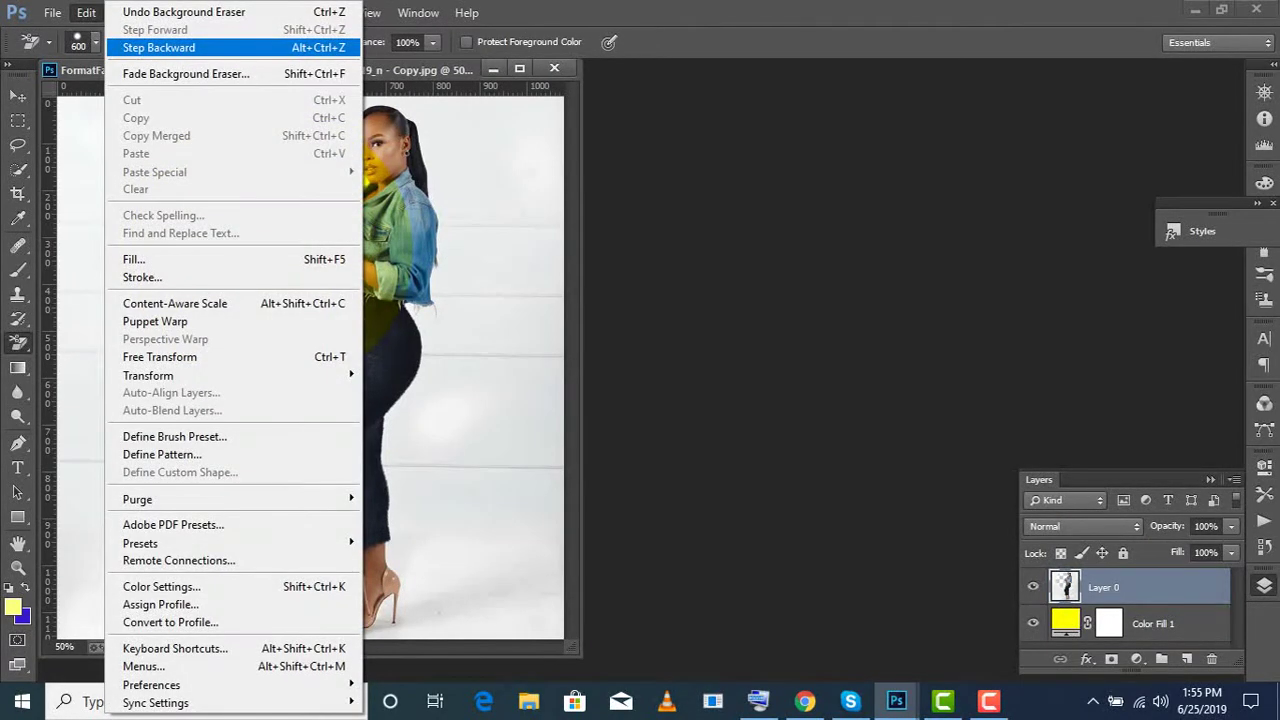
pyautogui.click(159, 47)
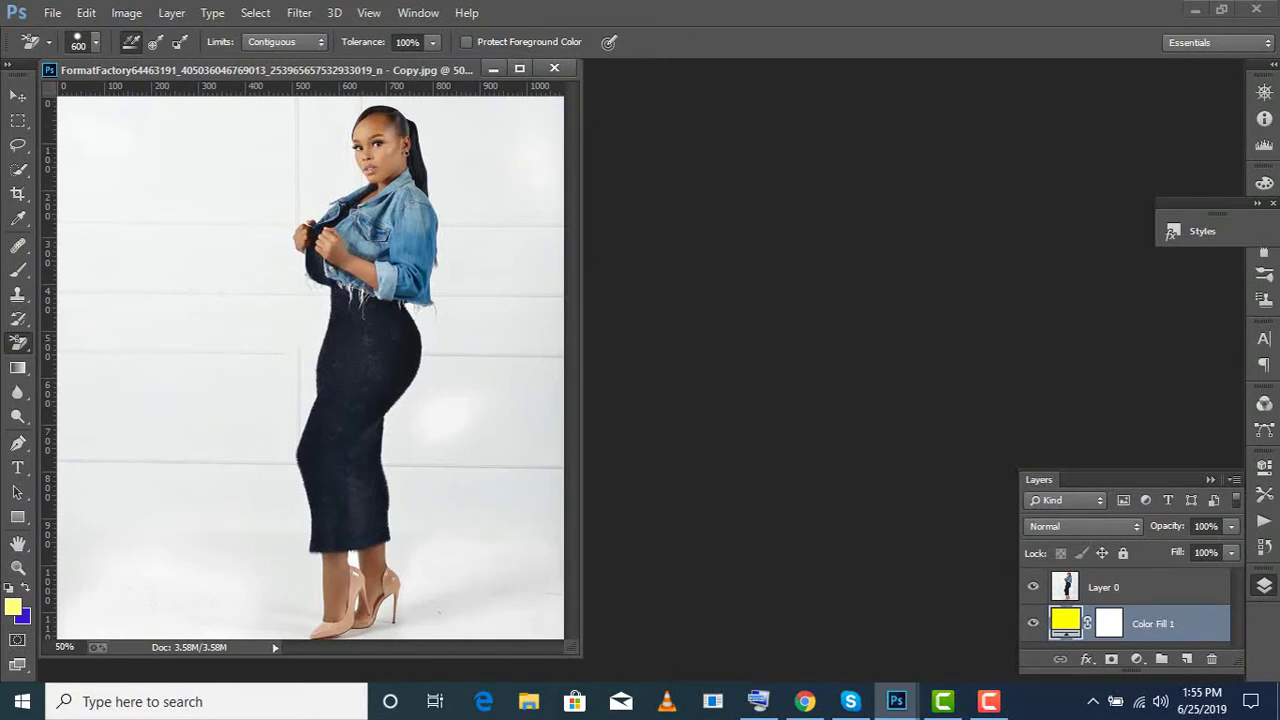
pyautogui.click(432, 42)
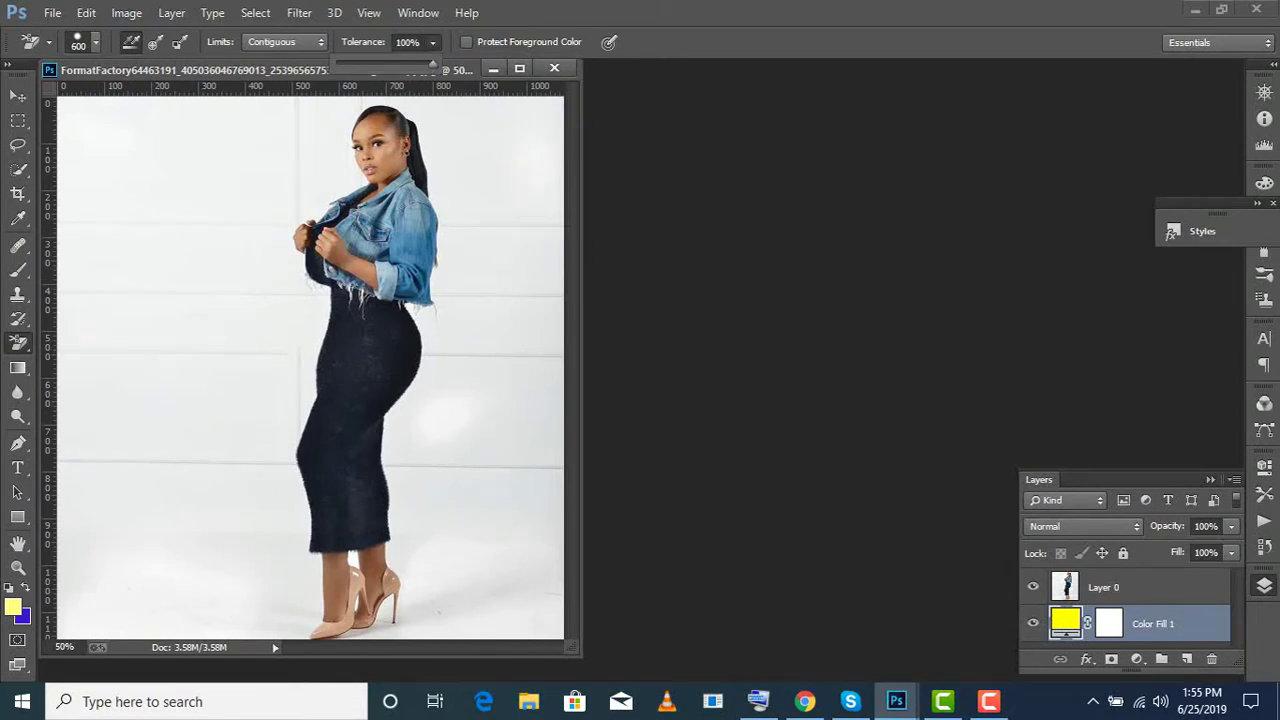
# Lower the tolerance and erase the white wall around the head, waist, feet and skirt on Layer 0
pyautogui.moveTo(433, 64); pyautogui.dragTo(348, 64)
pyautogui.click(1103, 587)
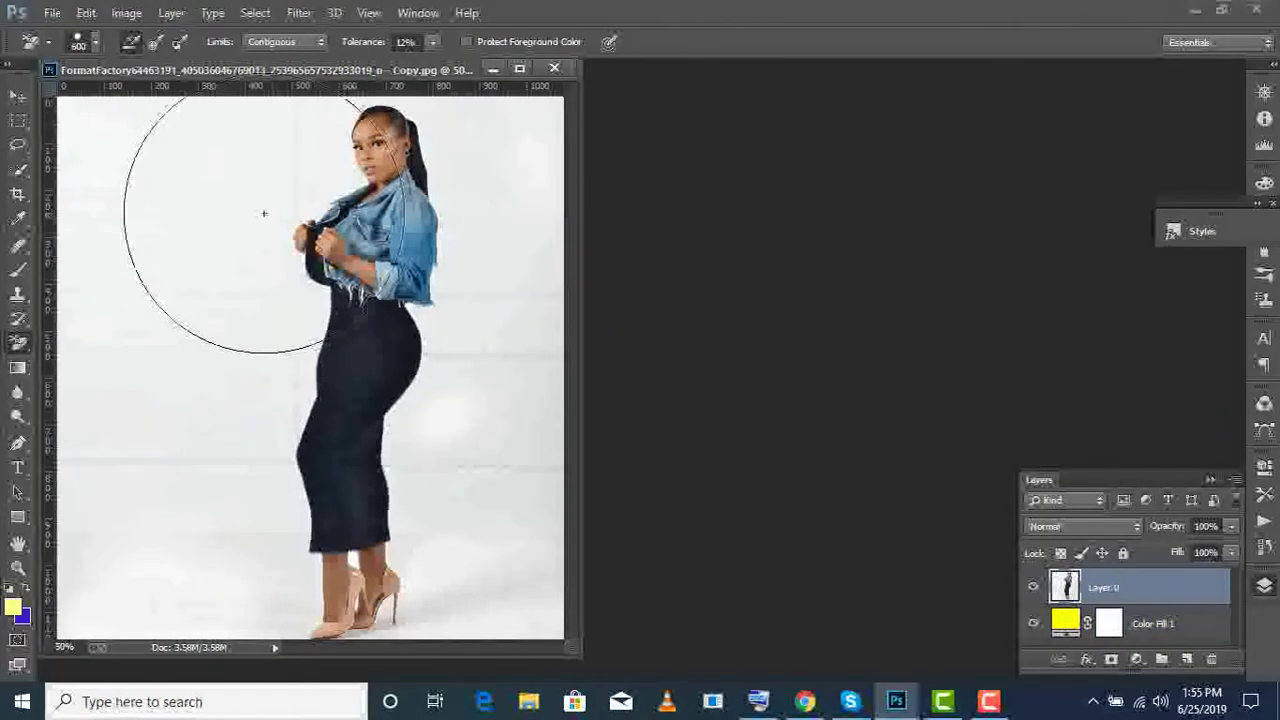
pyautogui.moveTo(264, 213); pyautogui.dragTo(277, 213)
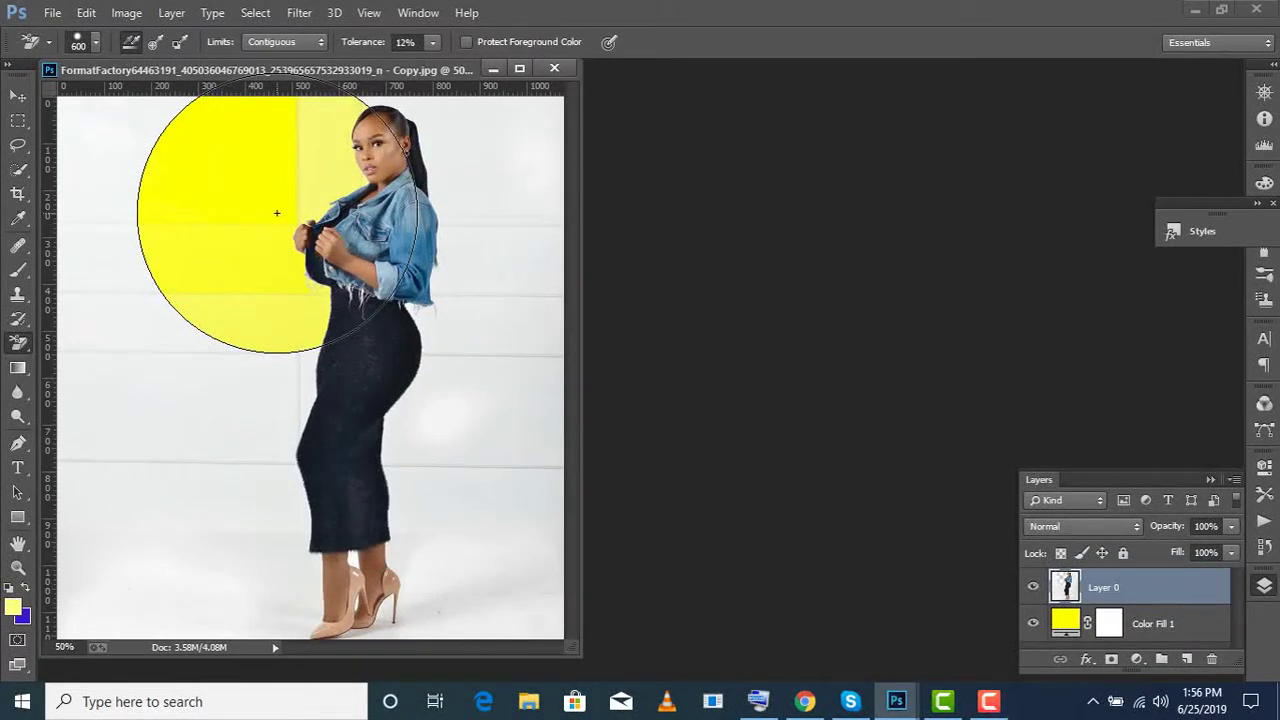
pyautogui.moveTo(455, 167); pyautogui.dragTo(534, 166)
pyautogui.moveTo(485, 338)
pyautogui.mouseDown()
pyautogui.moveTo(469, 391)
pyautogui.moveTo(477, 506)
pyautogui.moveTo(508, 363)
pyautogui.moveTo(431, 545)
pyautogui.mouseUp()
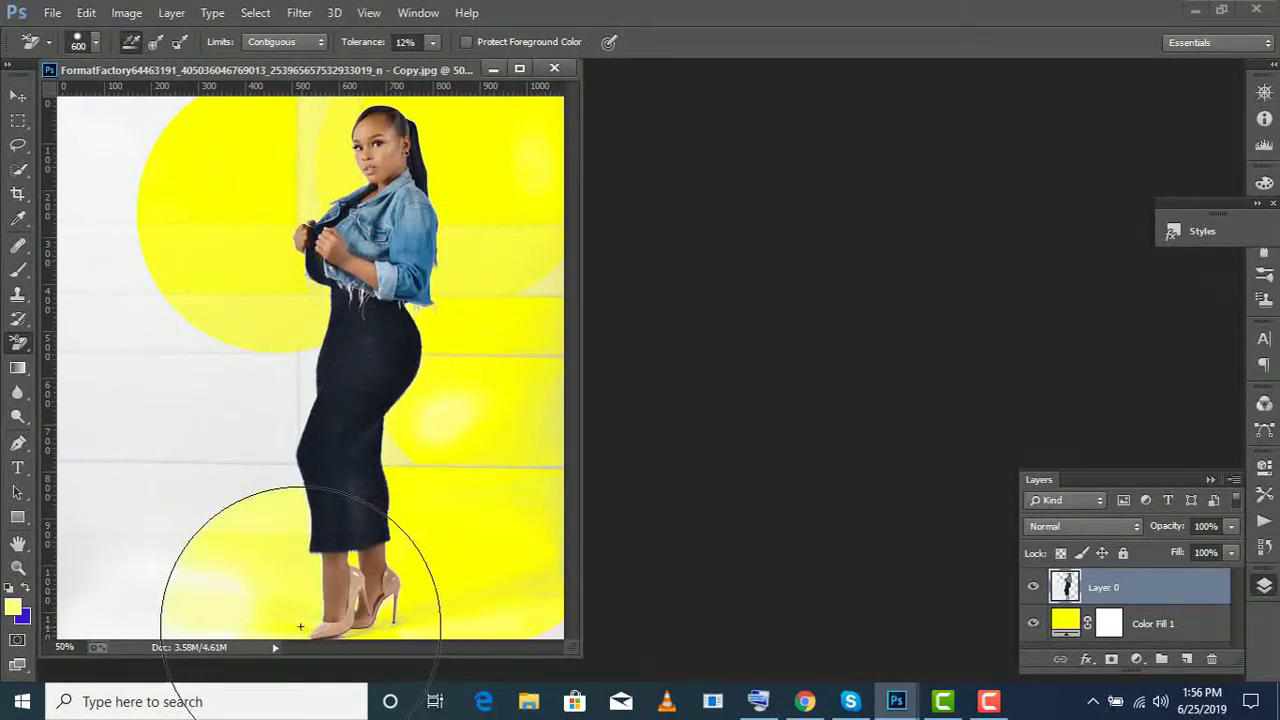
pyautogui.moveTo(300, 575)
pyautogui.mouseDown()
pyautogui.moveTo(135, 591)
pyautogui.moveTo(151, 617)
pyautogui.moveTo(120, 600)
pyautogui.moveTo(131, 420)
pyautogui.moveTo(294, 402)
pyautogui.moveTo(251, 471)
pyautogui.moveTo(273, 477)
pyautogui.mouseUp()
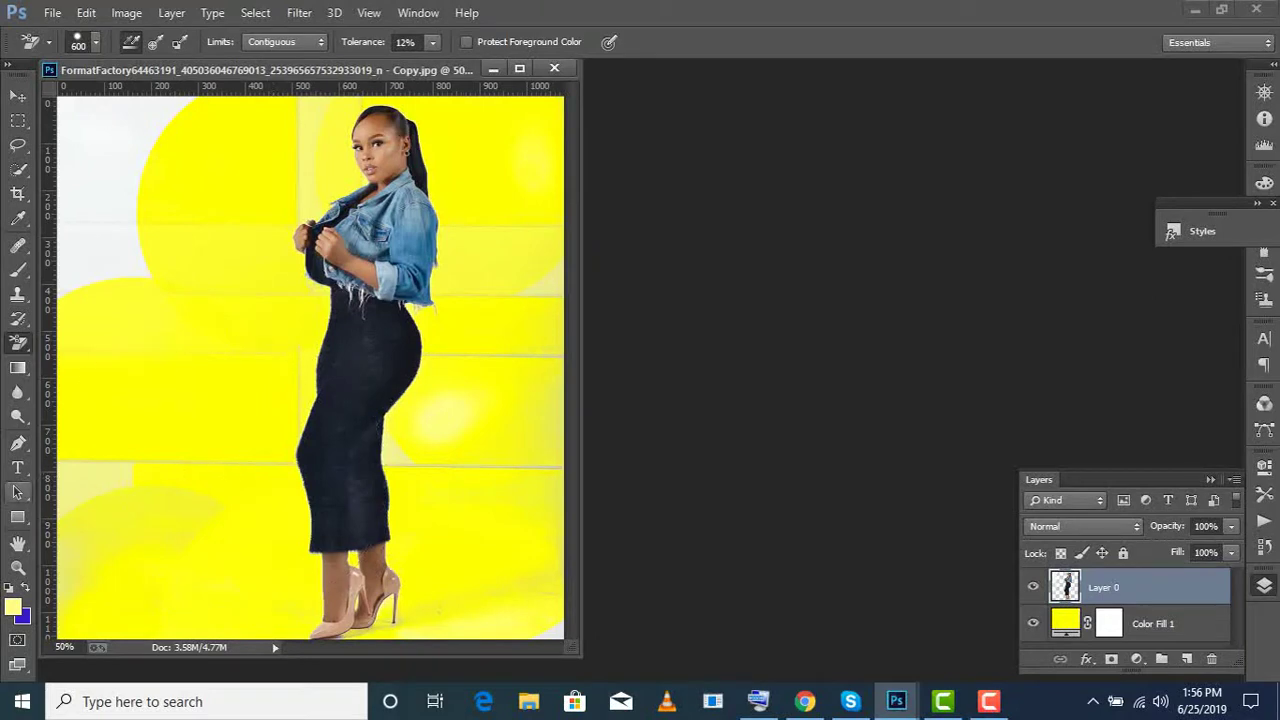
pyautogui.moveTo(110, 312); pyautogui.dragTo(106, 163)
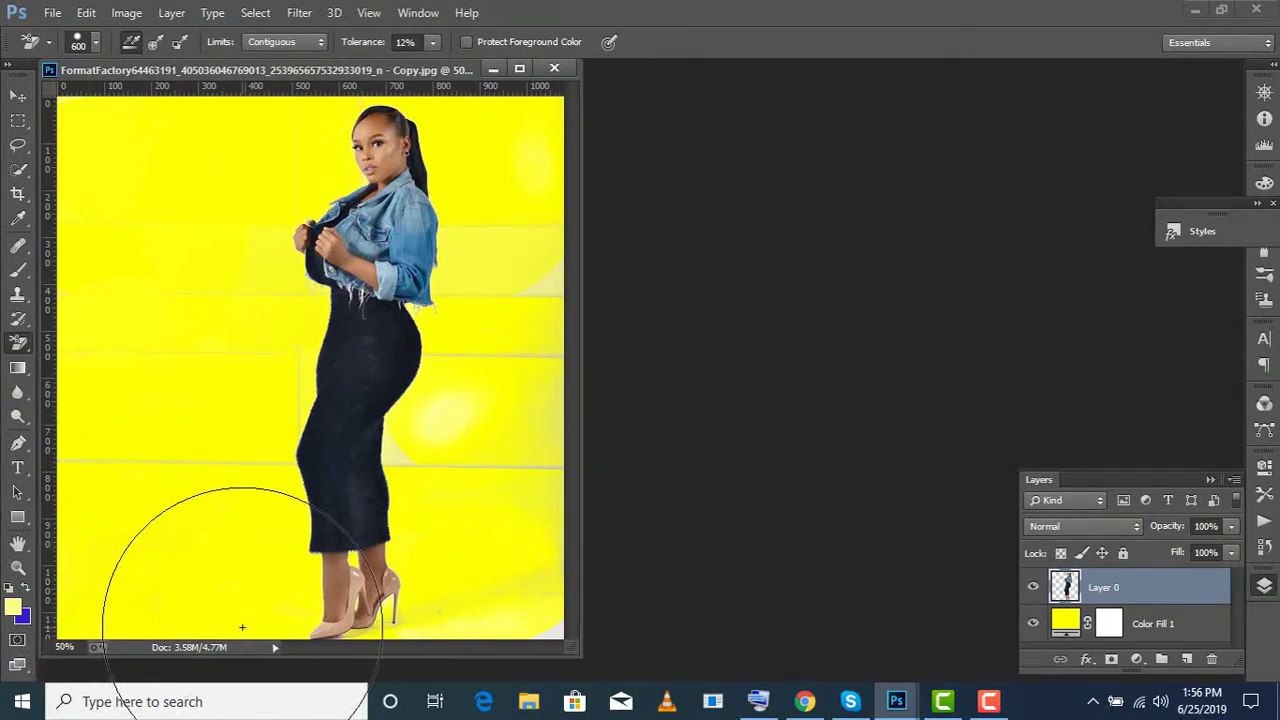
pyautogui.moveTo(457, 423)
pyautogui.mouseDown()
pyautogui.moveTo(406, 457)
pyautogui.moveTo(500, 480)
pyautogui.moveTo(540, 449)
pyautogui.mouseUp()
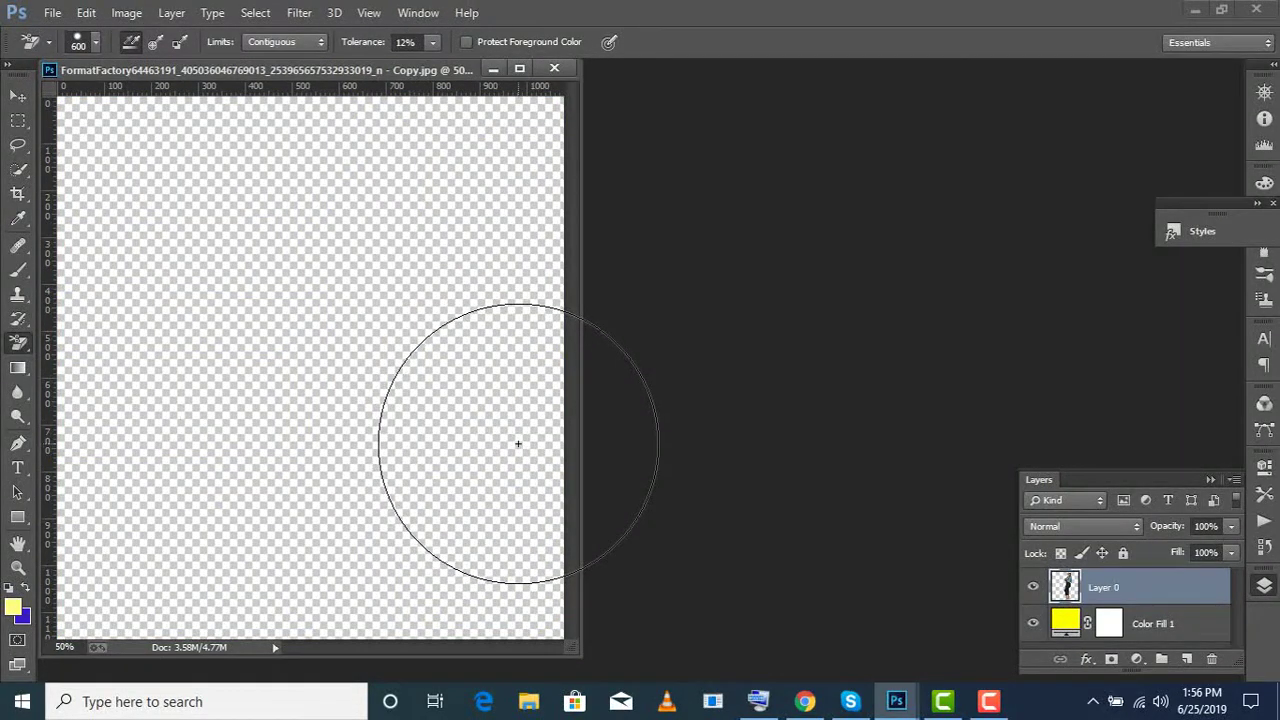
# Step back twice to restore the cut-out, then erase whitish patches near the feet with a 300 brush
pyautogui.click(86, 12)
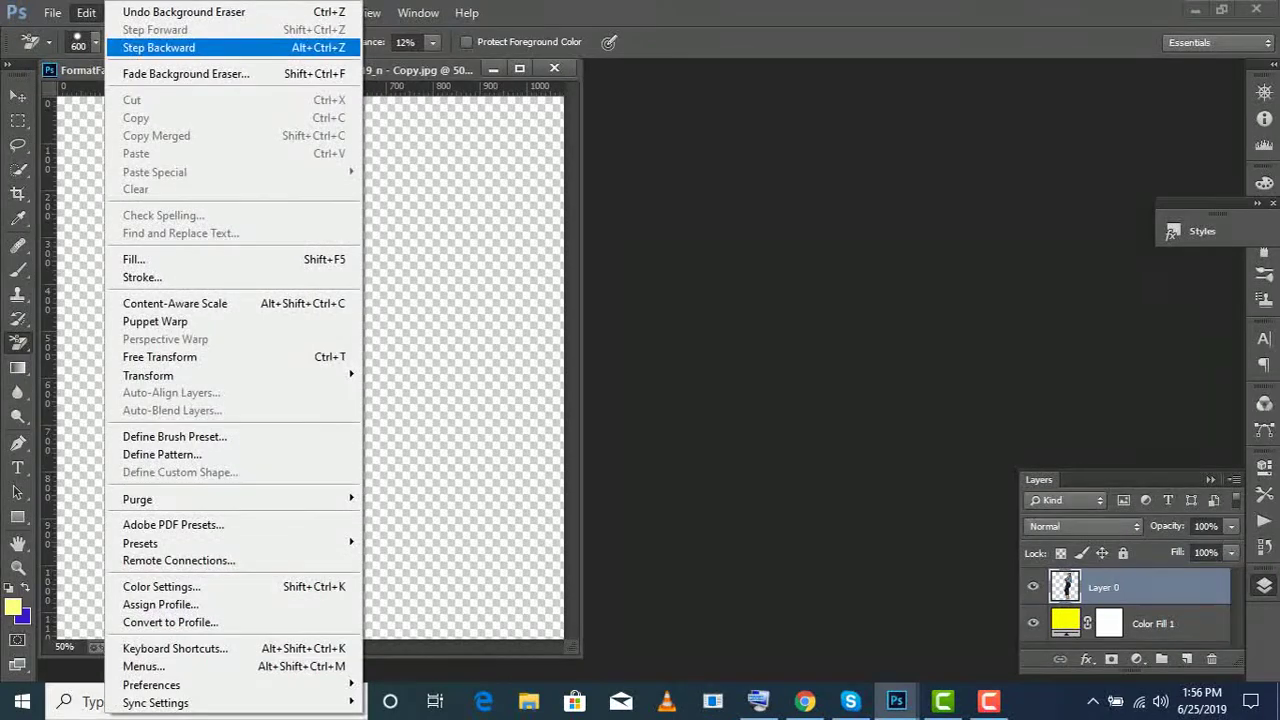
pyautogui.click(120, 43)
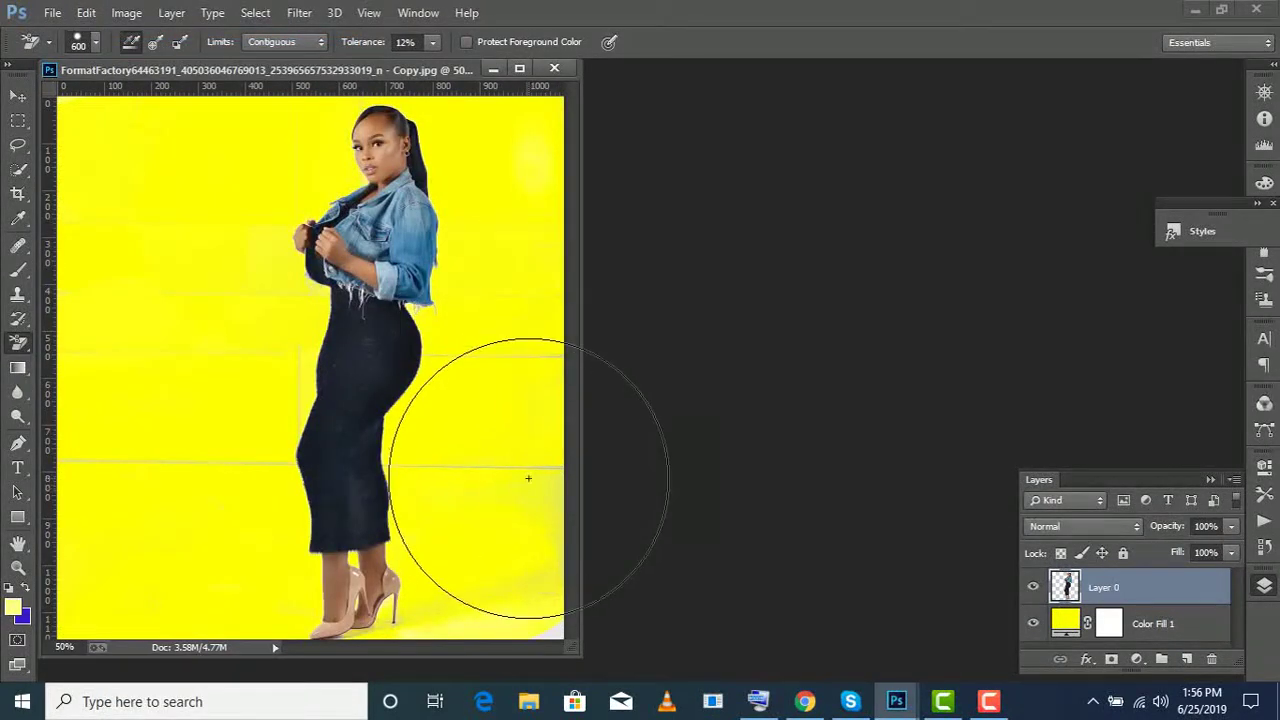
pyautogui.press('[')
pyautogui.press('[')
pyautogui.press('[')
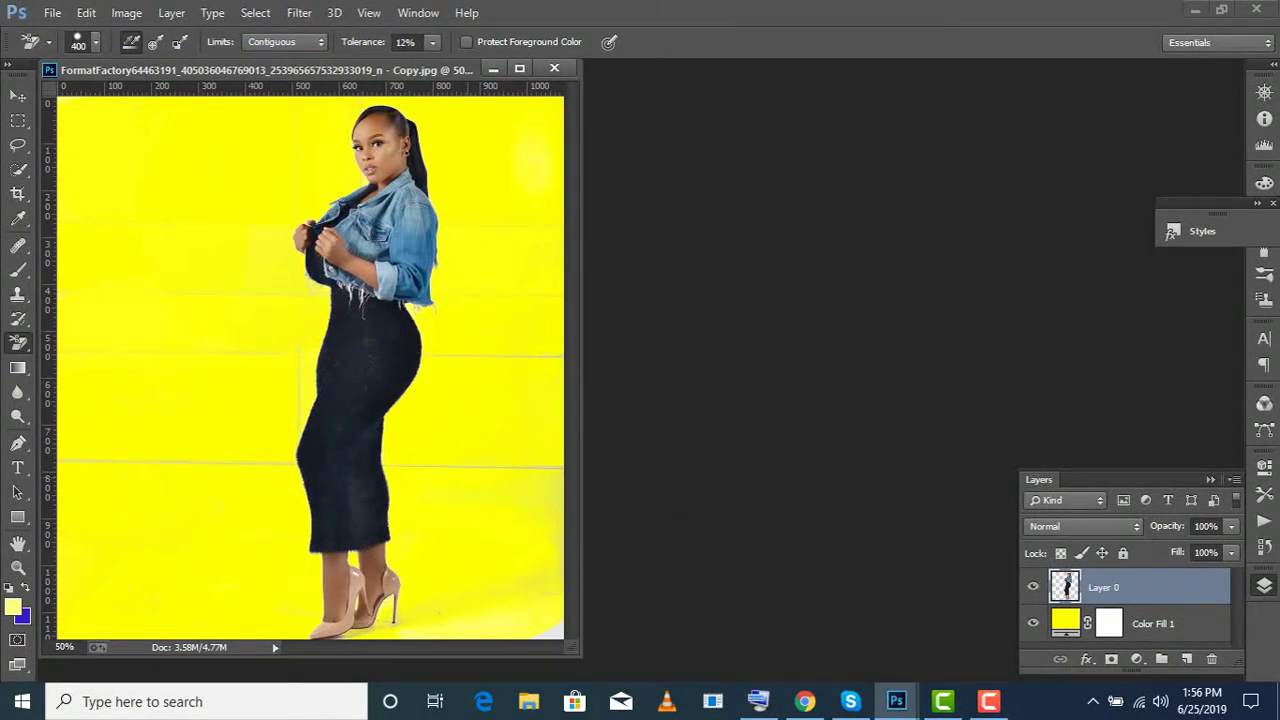
pyautogui.moveTo(430, 628); pyautogui.dragTo(525, 628)
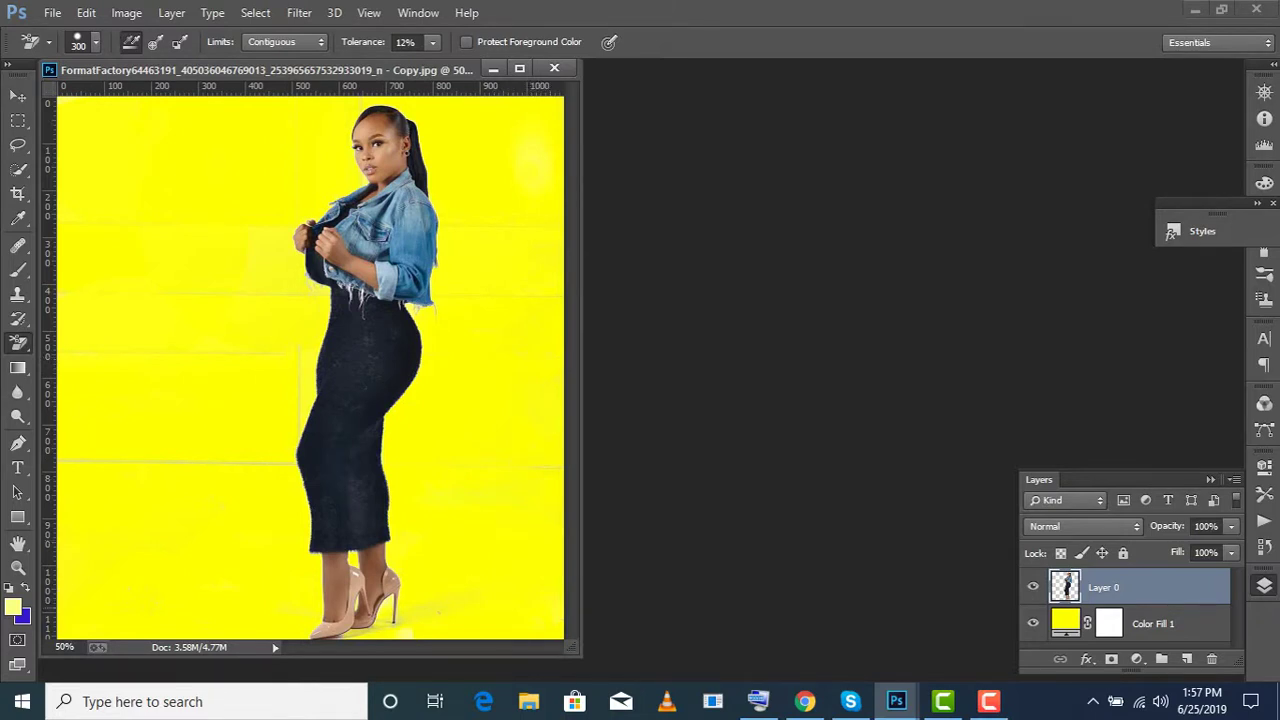
pyautogui.click(263, 463)
# Add a horizontal guide, remove it with the Move tool, and reselect the Background Eraser
pyautogui.moveTo(528, 86); pyautogui.dragTo(528, 117)
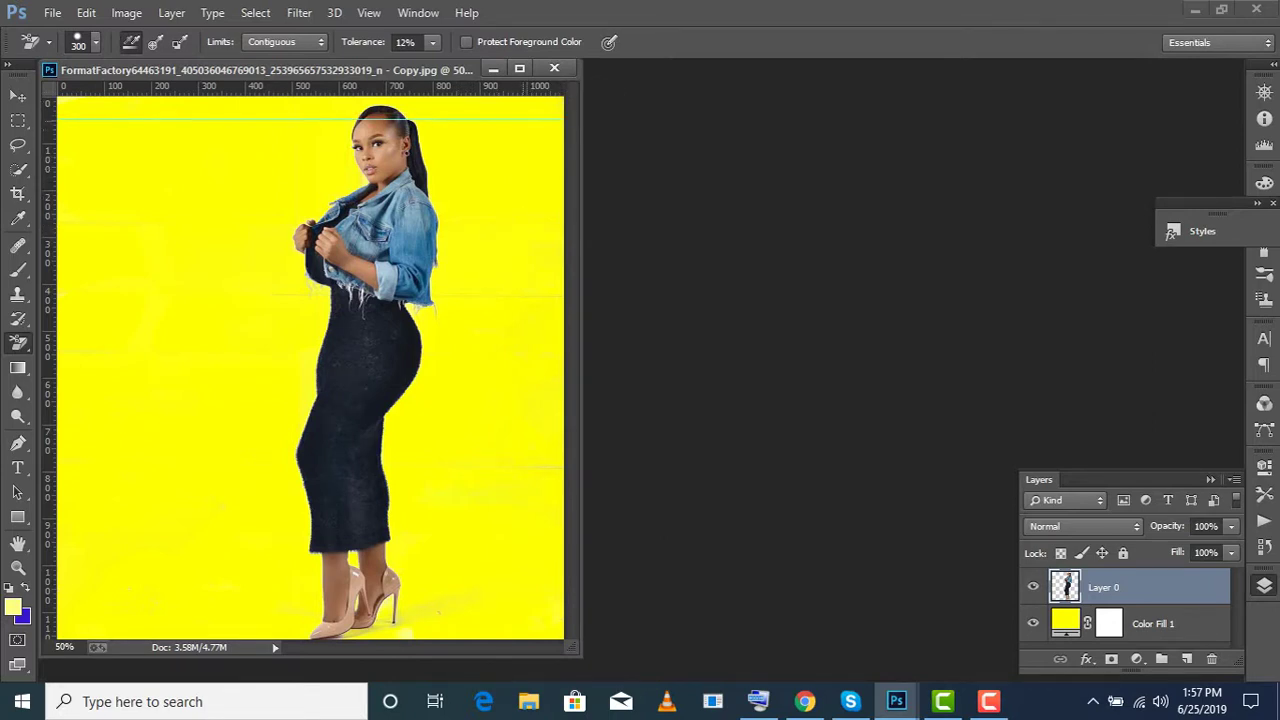
pyautogui.moveTo(522, 119); pyautogui.dragTo(522, 121)
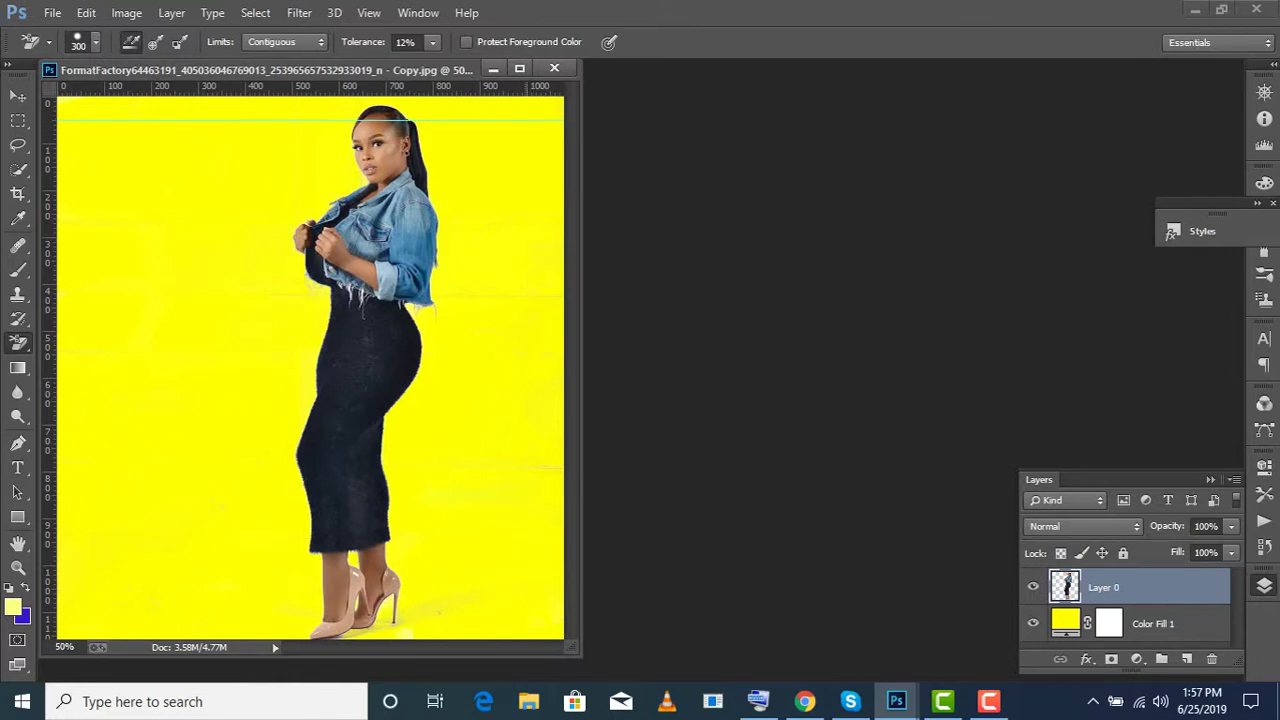
pyautogui.press('v')
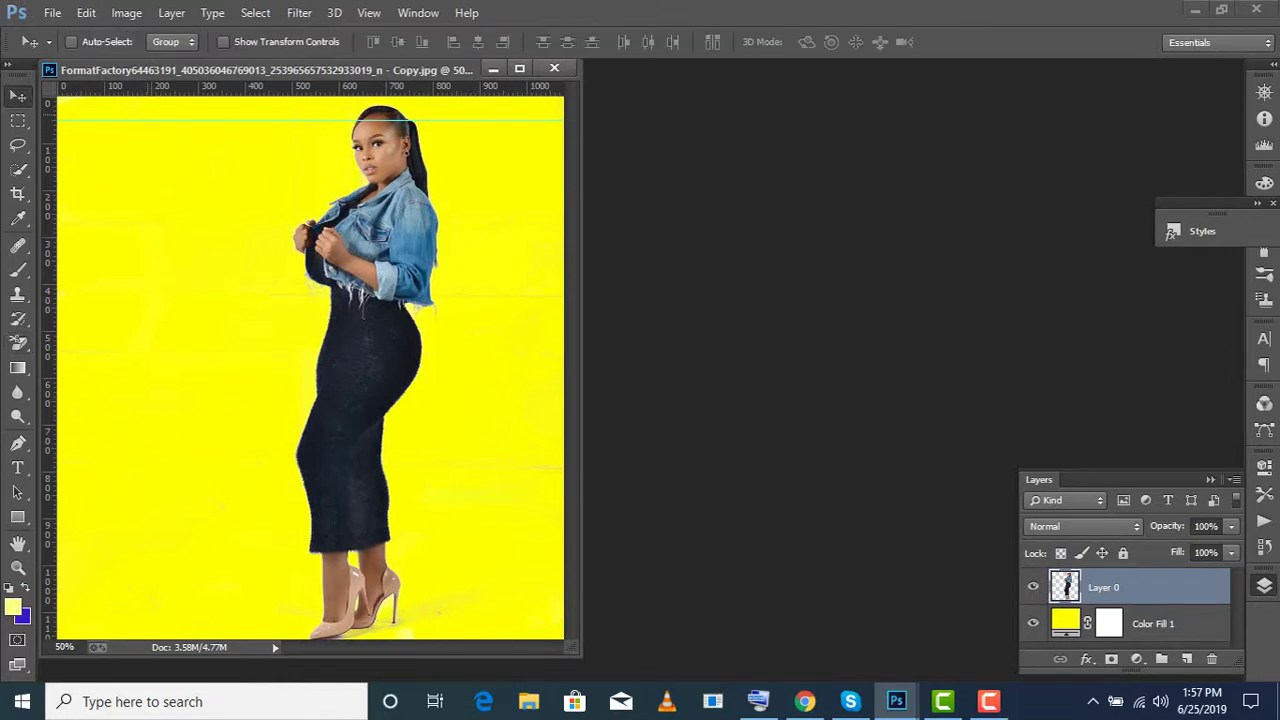
pyautogui.moveTo(165, 120); pyautogui.dragTo(163, 88)
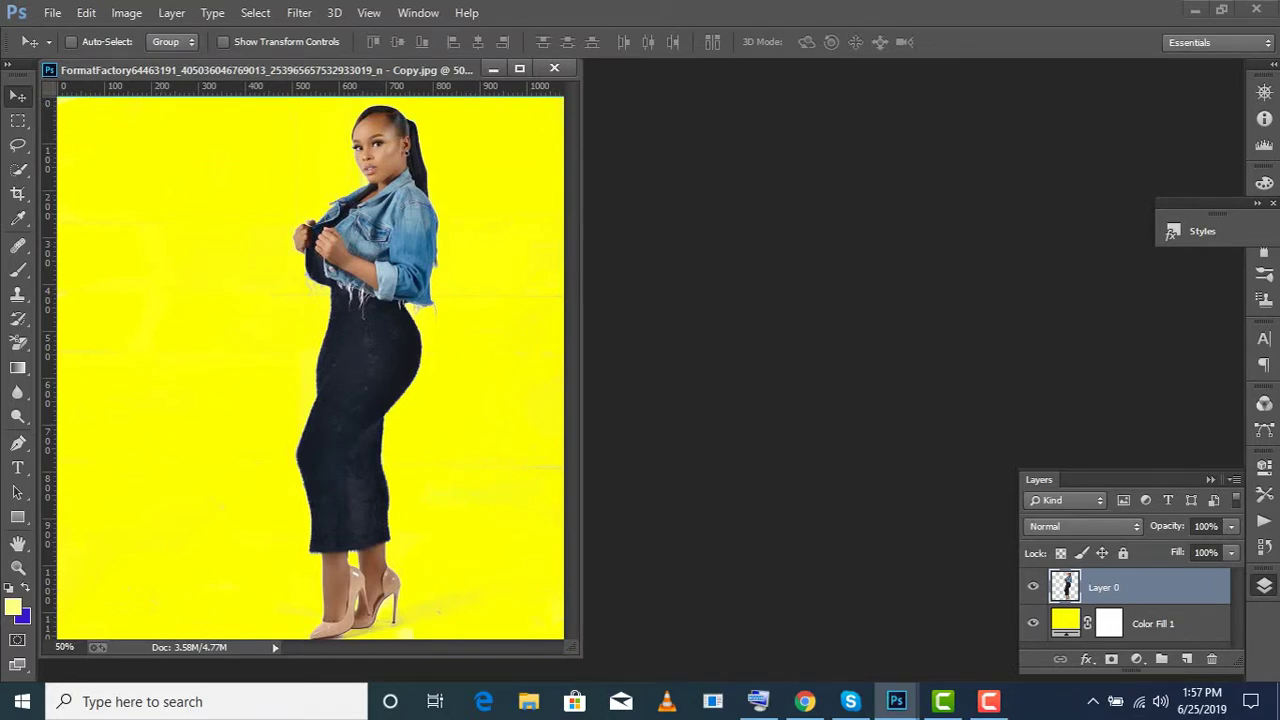
pyautogui.click(18, 343)
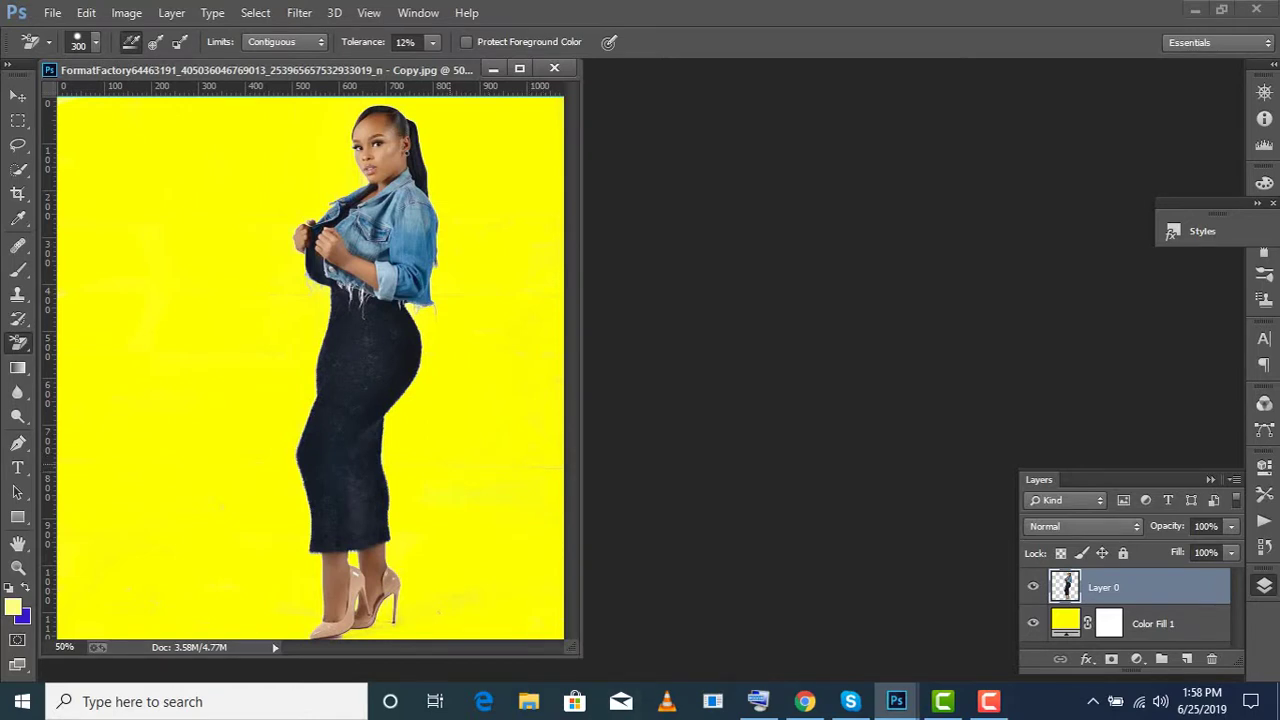
# Zoom to 100% on the skirt and heels, then return to the Background Eraser
pyautogui.press('z')
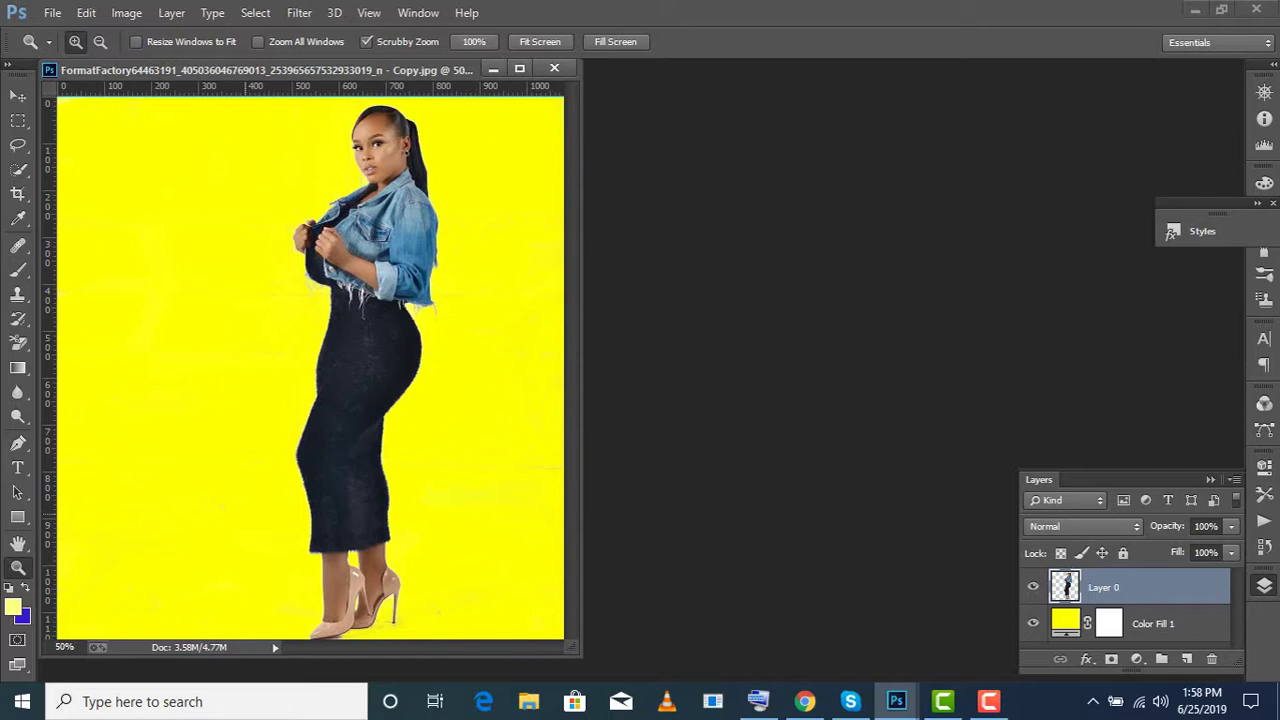
pyautogui.moveTo(275, 555); pyautogui.dragTo(330, 555)
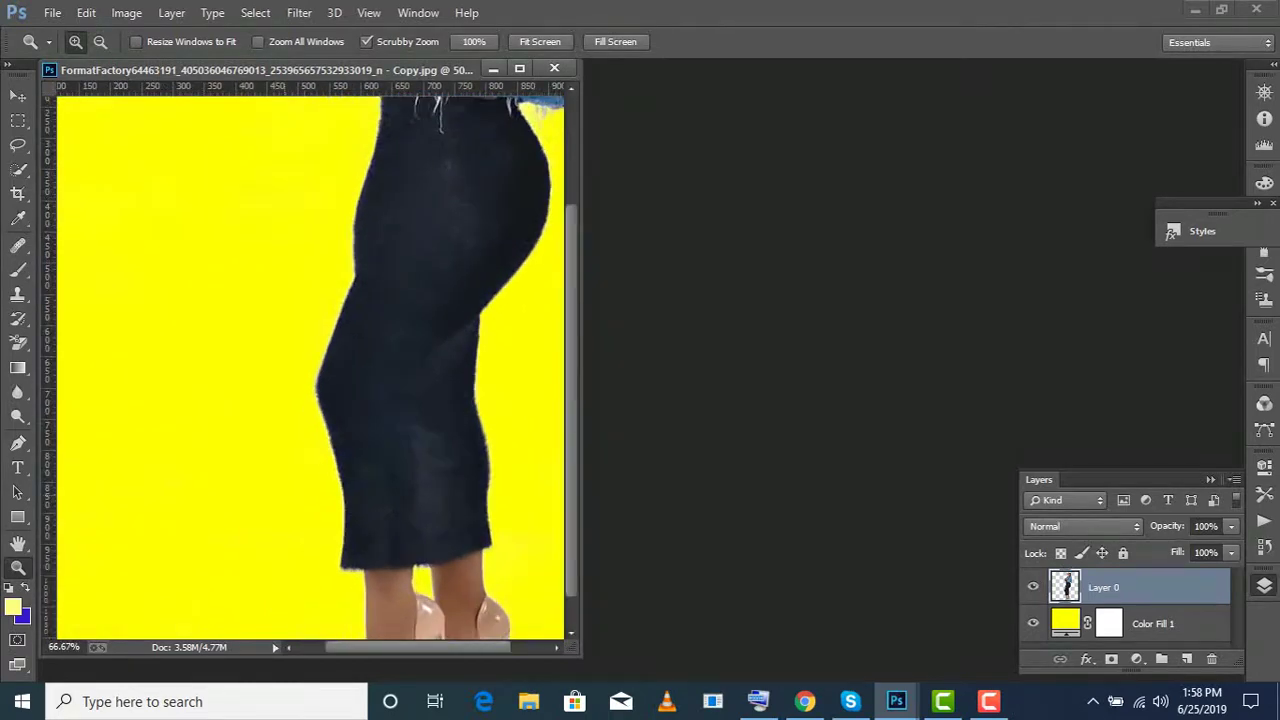
pyautogui.scroll(-1, 310, 365)
pyautogui.scroll(3, 310, 365)
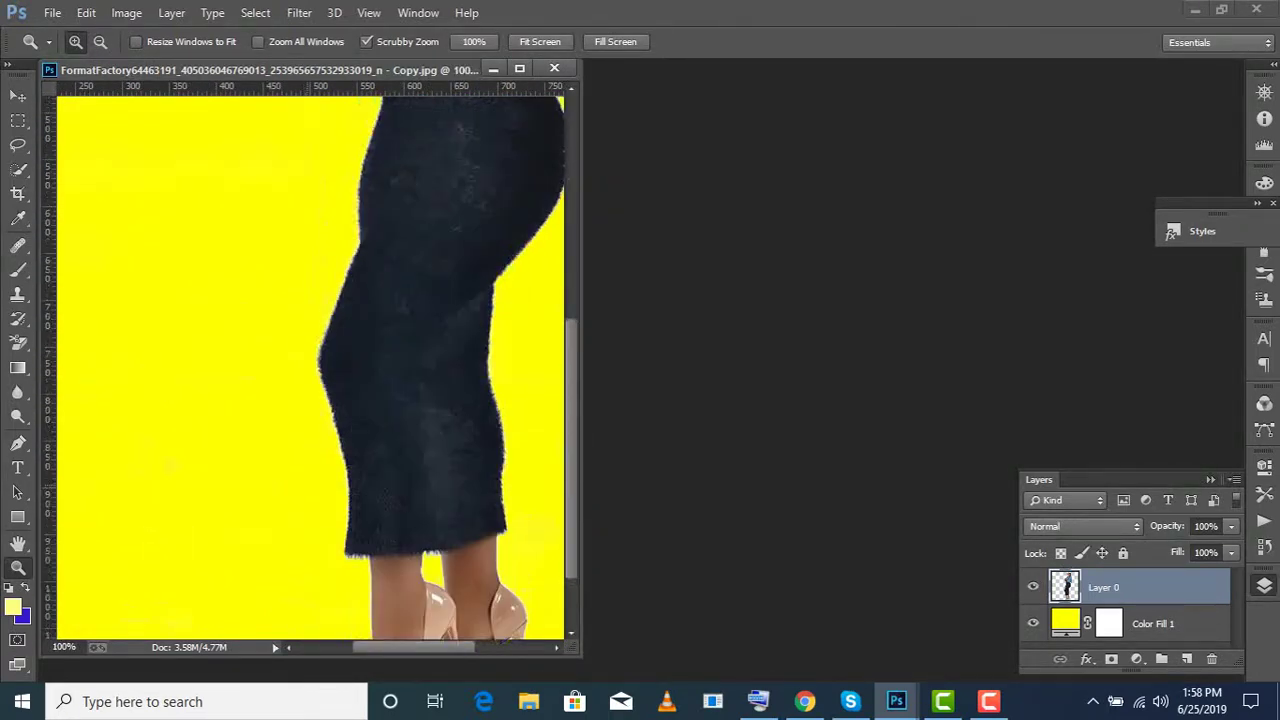
pyautogui.scroll(1, 310, 365)
pyautogui.scroll(1, 310, 365)
pyautogui.scroll(5, 310, 365)
pyautogui.scroll(1, 310, 365)
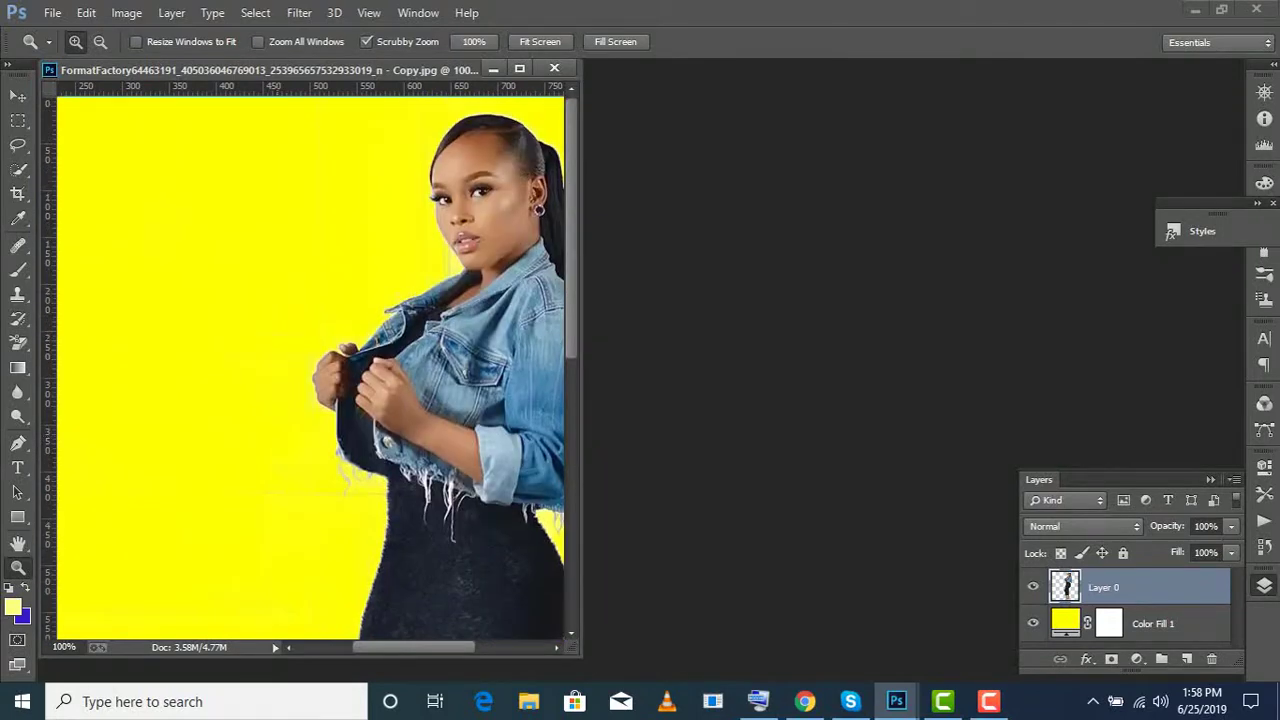
pyautogui.scroll(-1, 310, 365)
pyautogui.scroll(-4, 310, 365)
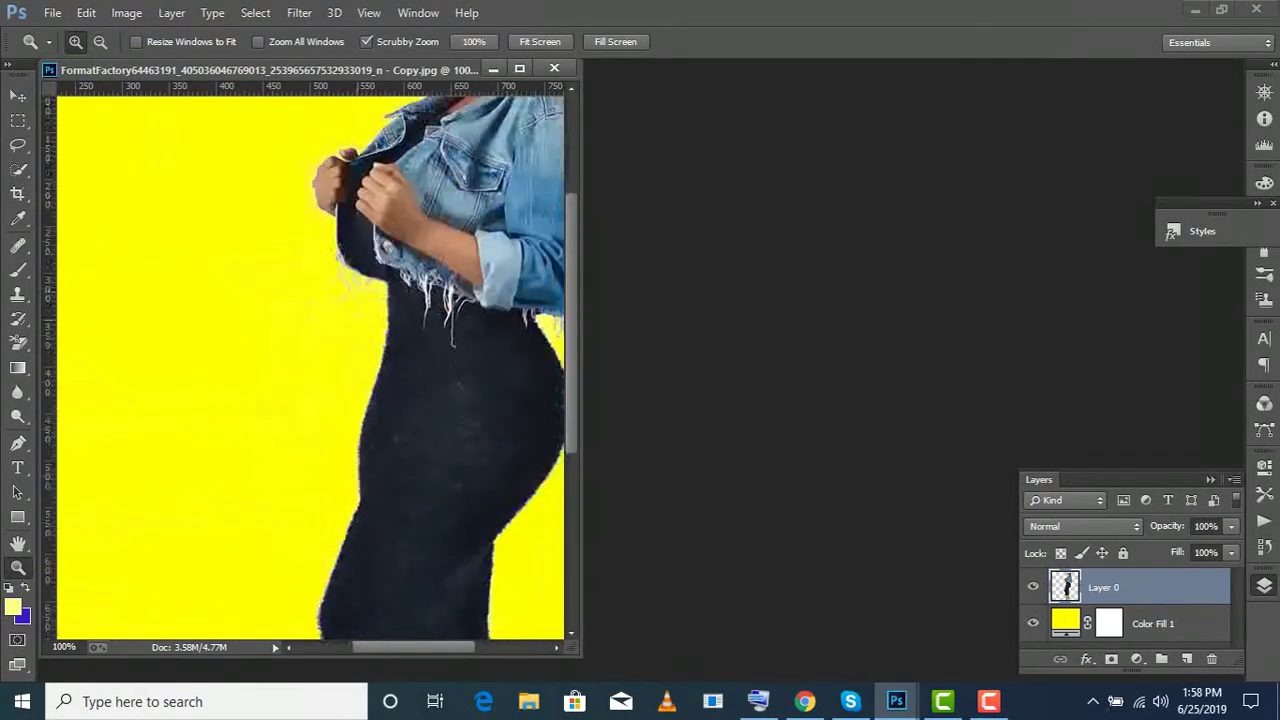
pyautogui.scroll(-4, 310, 365)
pyautogui.scroll(-1, 310, 365)
pyautogui.scroll(-3, 310, 365)
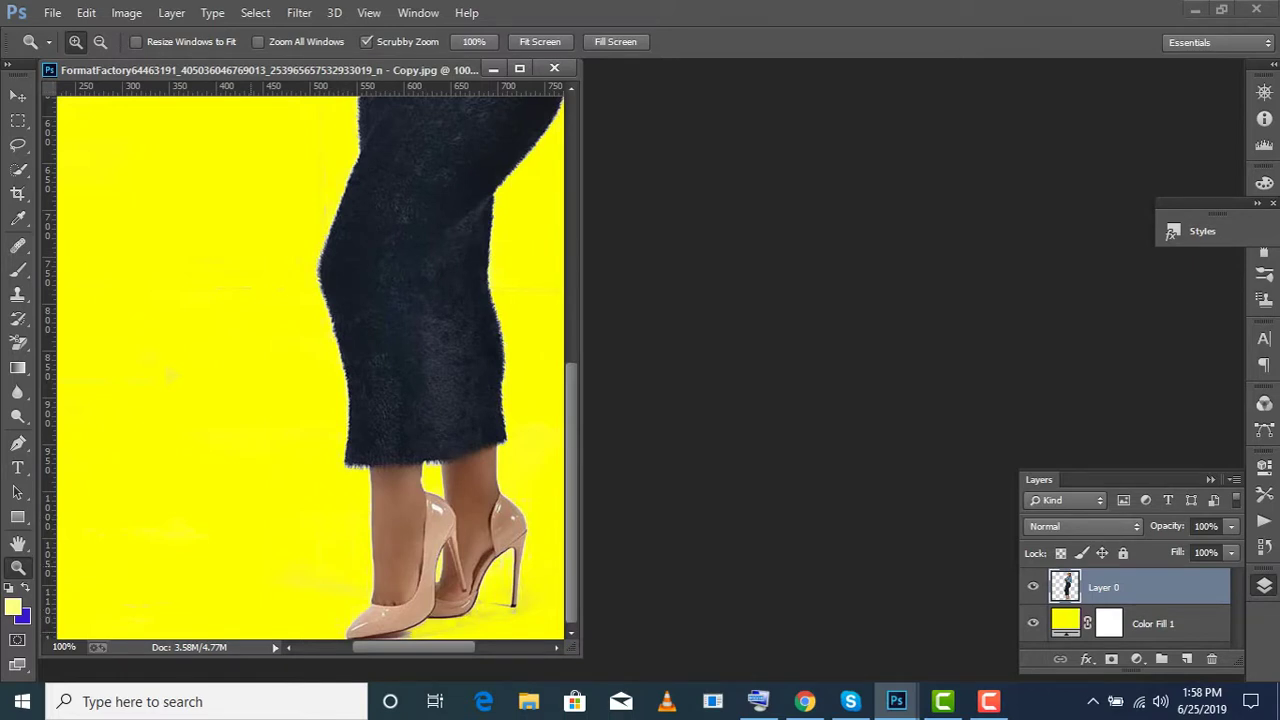
pyautogui.click(18, 341)
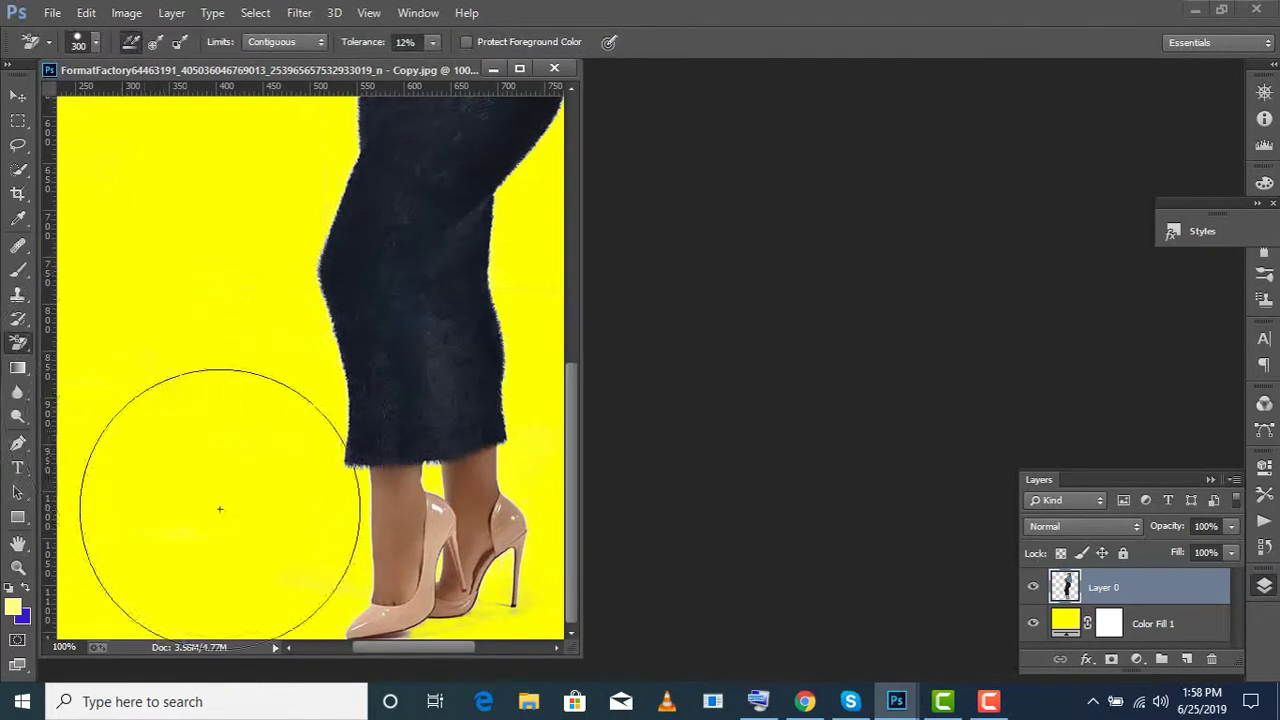
# Shrink the eraser brush for finer edges and pan right across the close-up
pyautogui.press('[')
pyautogui.press('[')
pyautogui.press('[')
pyautogui.press('[')
pyautogui.press('[')
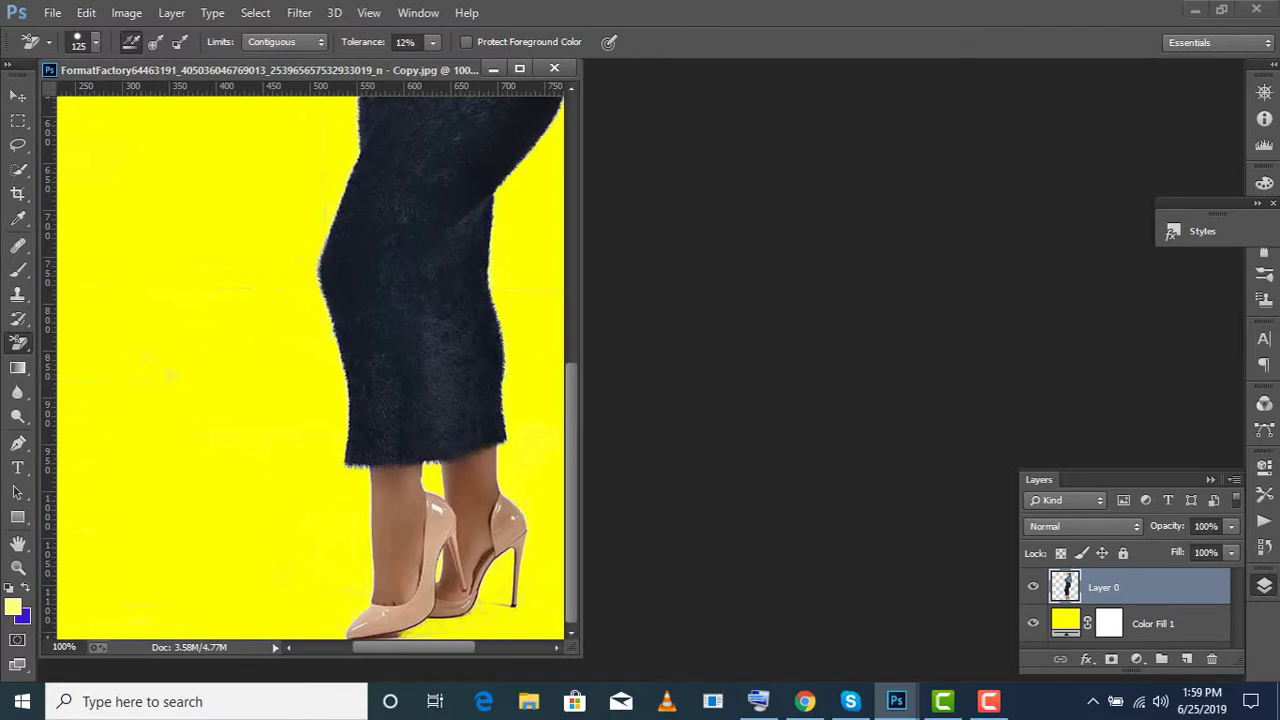
pyautogui.hscroll(2, 318, 367)
pyautogui.hscroll(4, 318, 367)
pyautogui.hscroll(4, 318, 367)
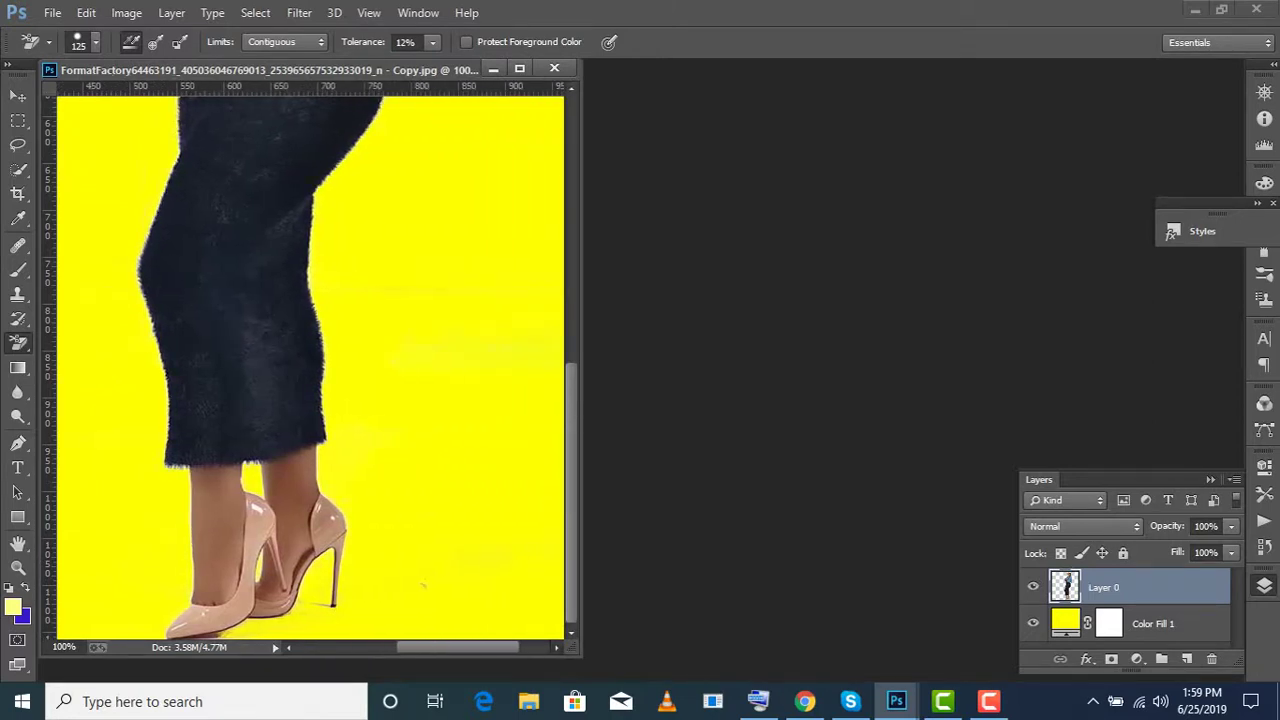
pyautogui.hscroll(1, 318, 367)
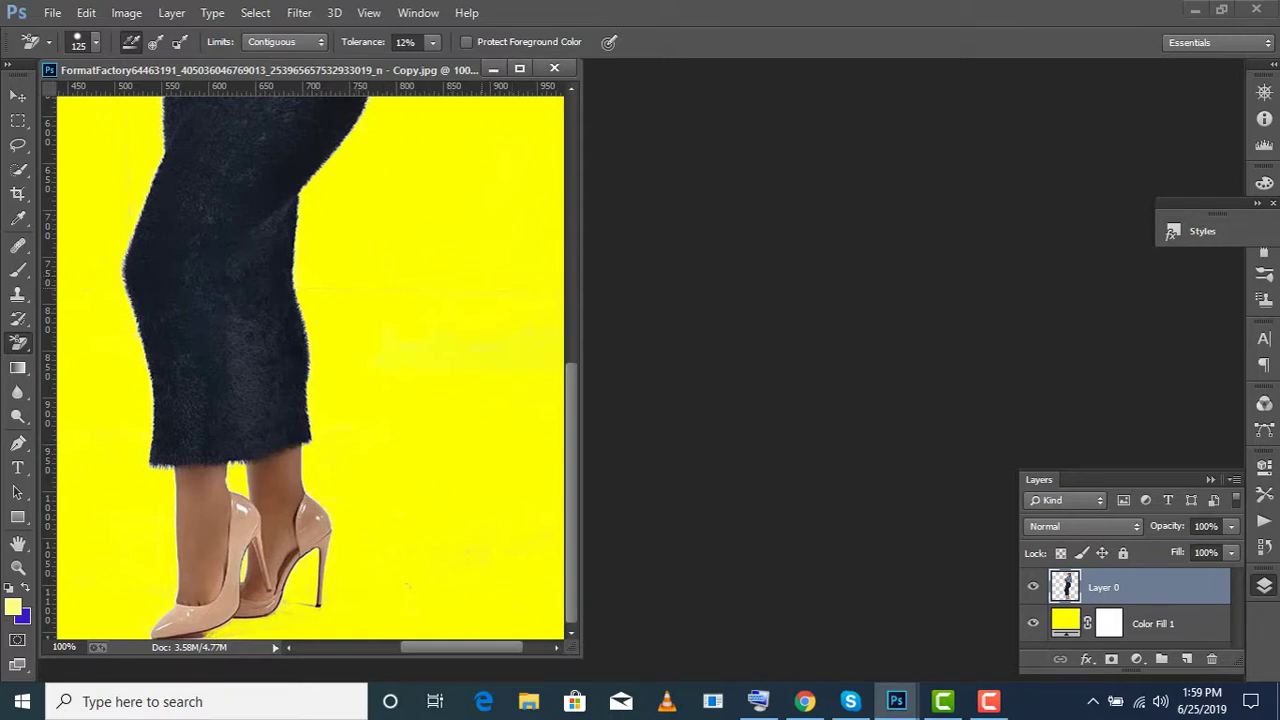
# Raise eraser tolerance to 75% and erase the white fringe along the jacket hem
pyautogui.click(432, 42)
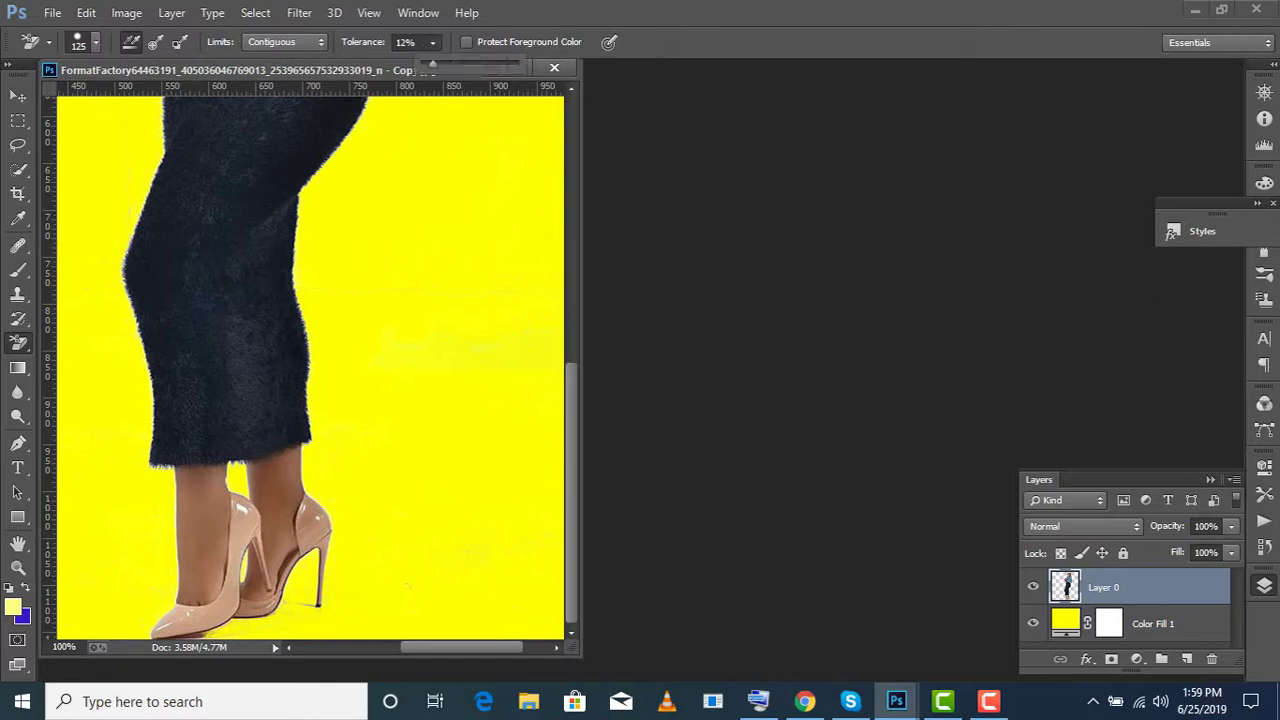
pyautogui.moveTo(432, 64); pyautogui.dragTo(492, 64)
pyautogui.press('Return')
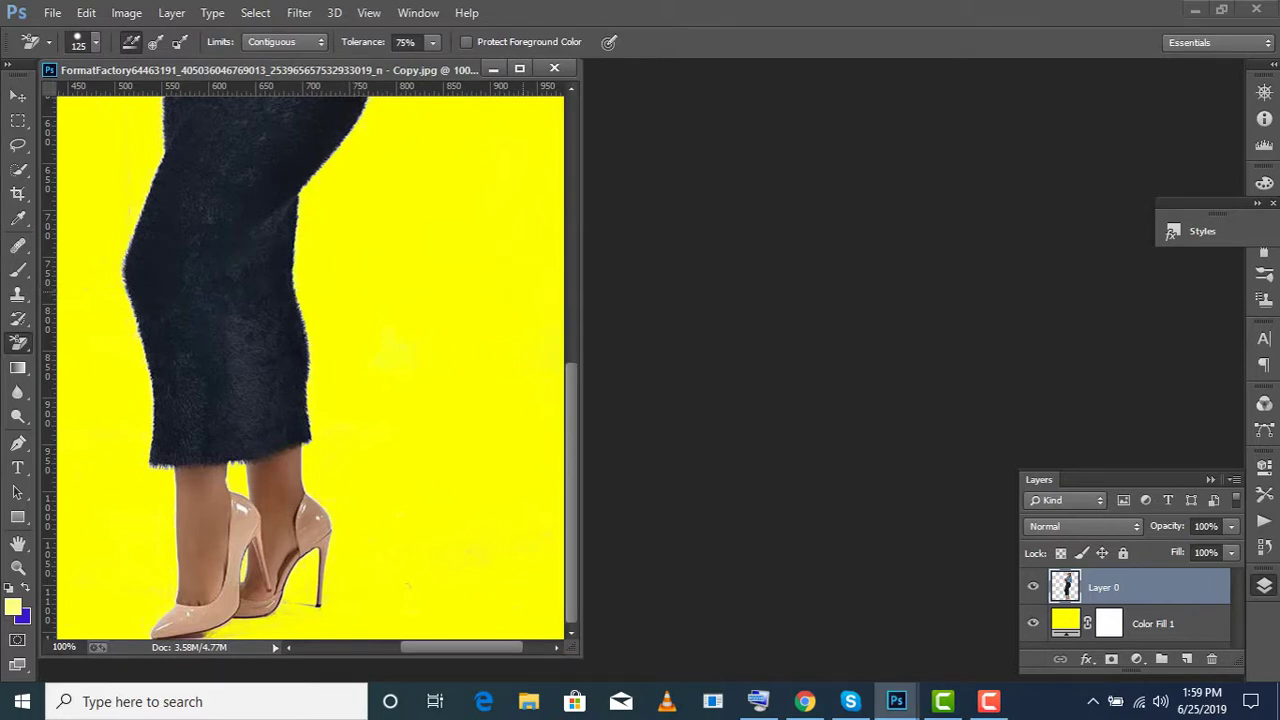
pyautogui.scroll(3, 310, 365)
pyautogui.scroll(5, 310, 365)
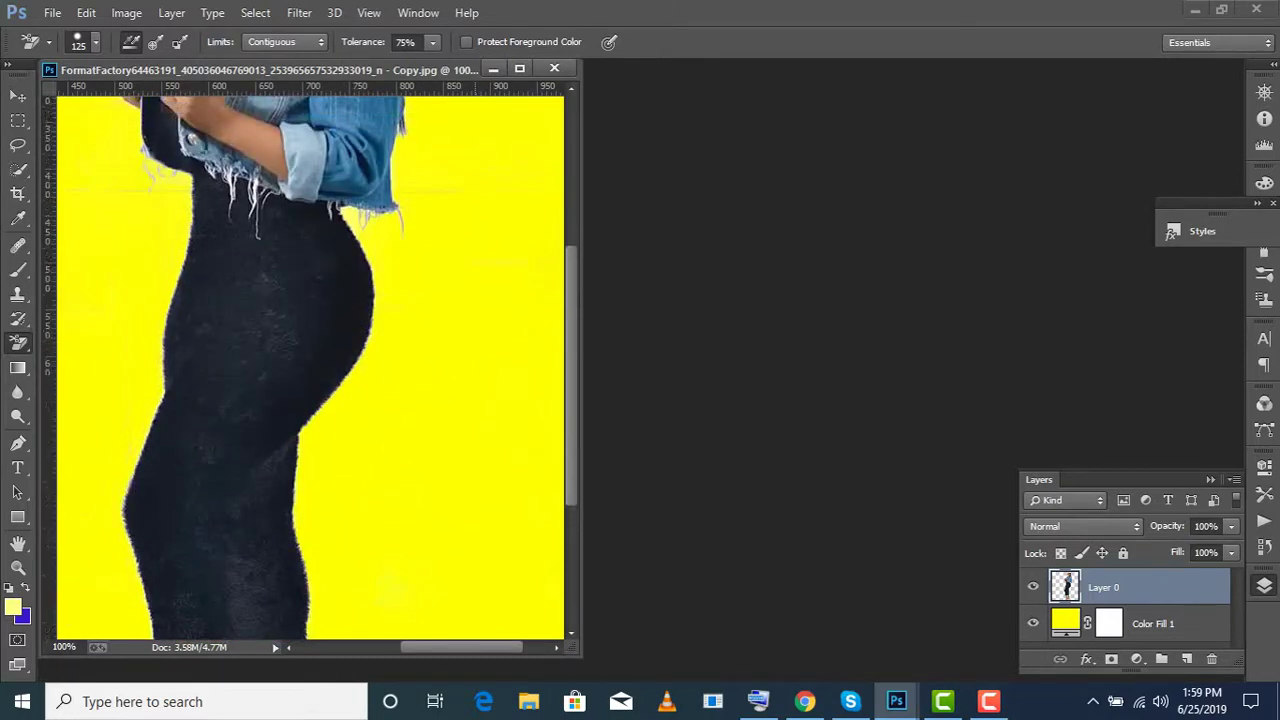
pyautogui.scroll(2, 310, 365)
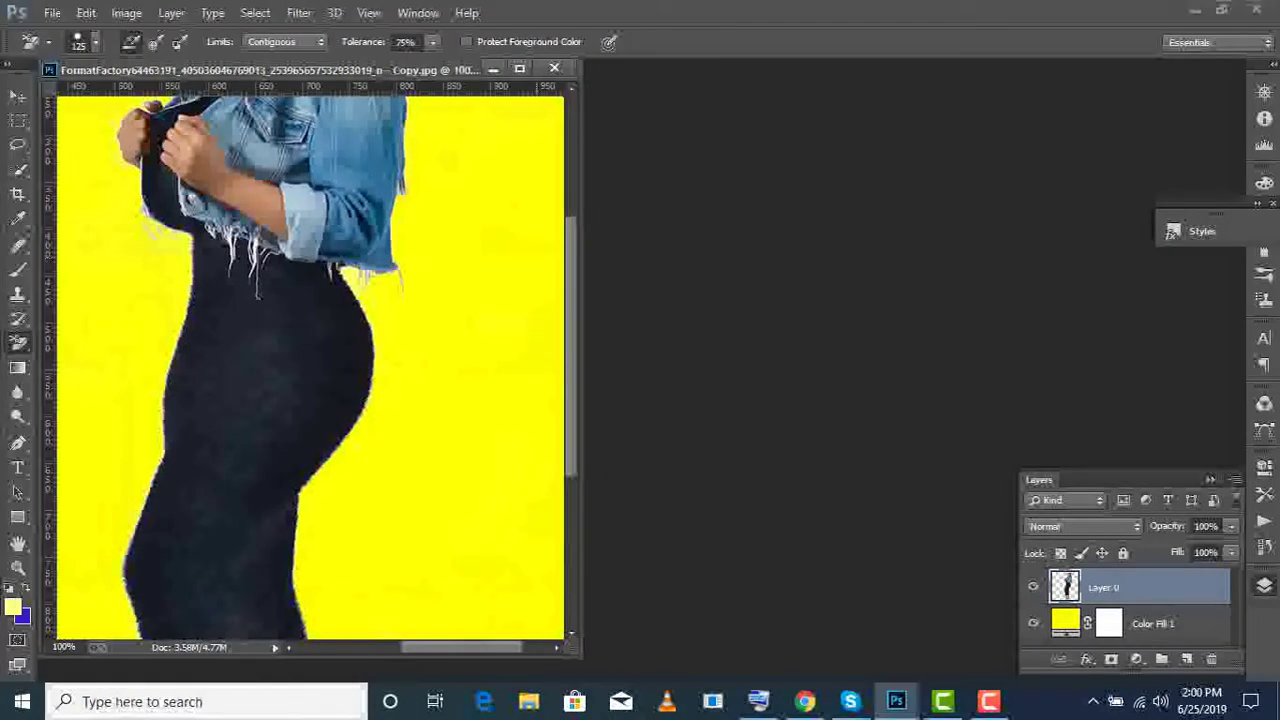
pyautogui.scroll(2, 310, 365)
pyautogui.scroll(2, 310, 365)
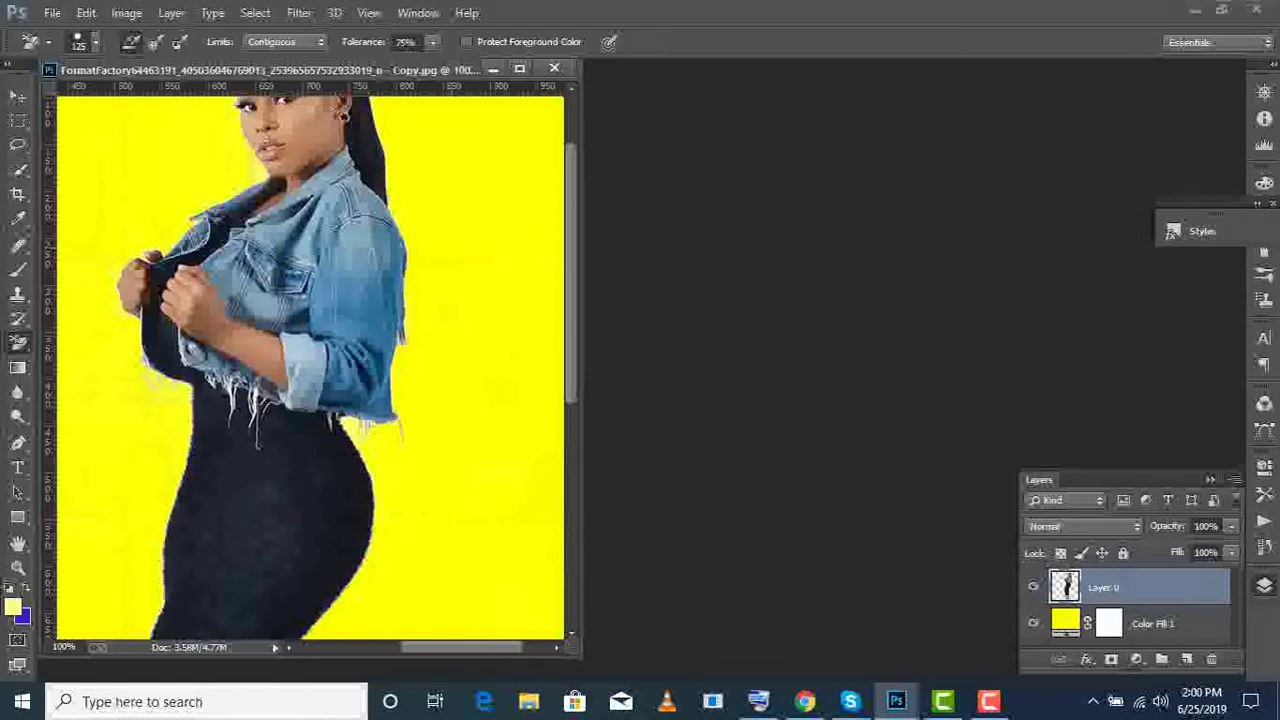
pyautogui.scroll(2, 462, 250)
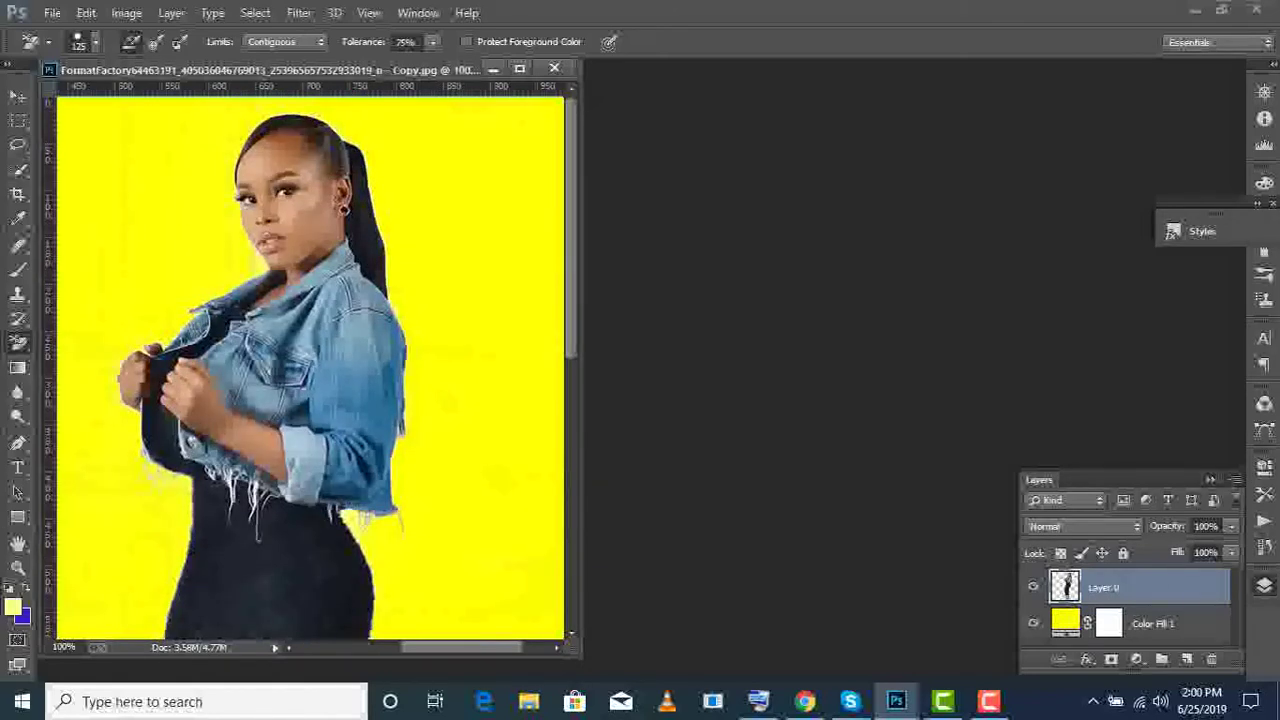
pyautogui.moveTo(348, 518); pyautogui.dragTo(383, 515)
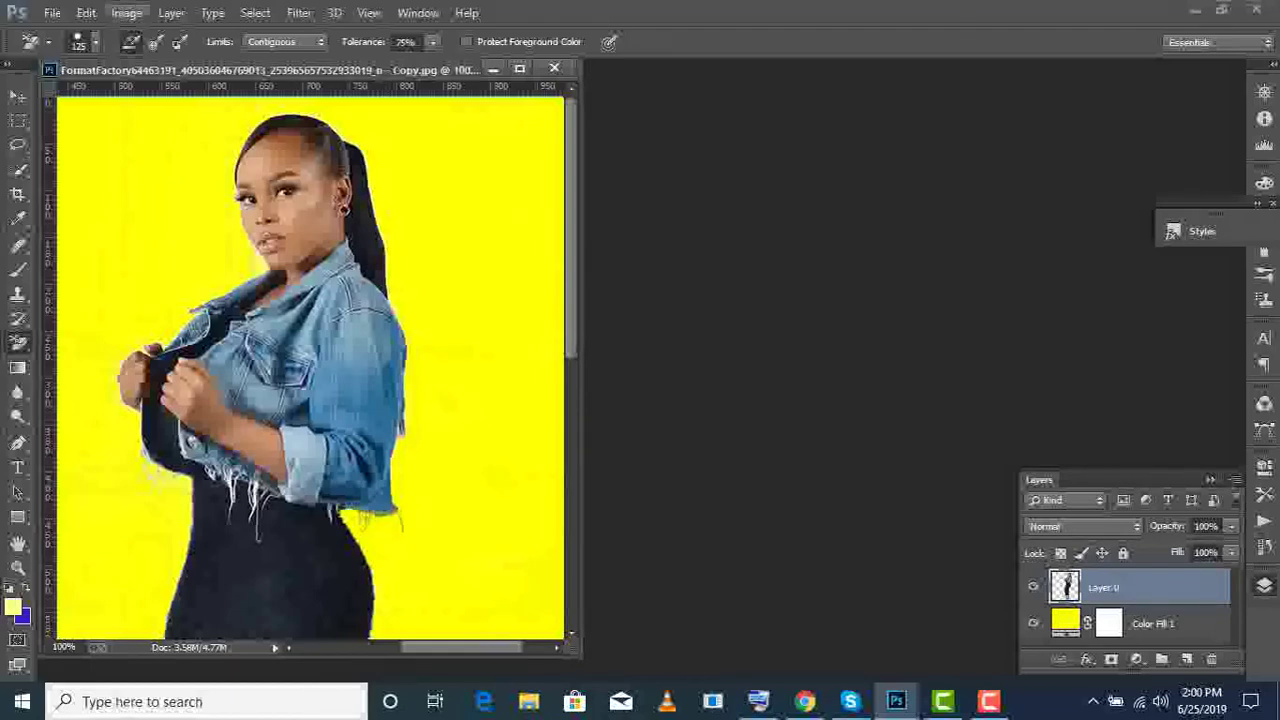
# Step back one state and lower the eraser tolerance from 75% to 18%
pyautogui.click(86, 12)
pyautogui.click(110, 43)
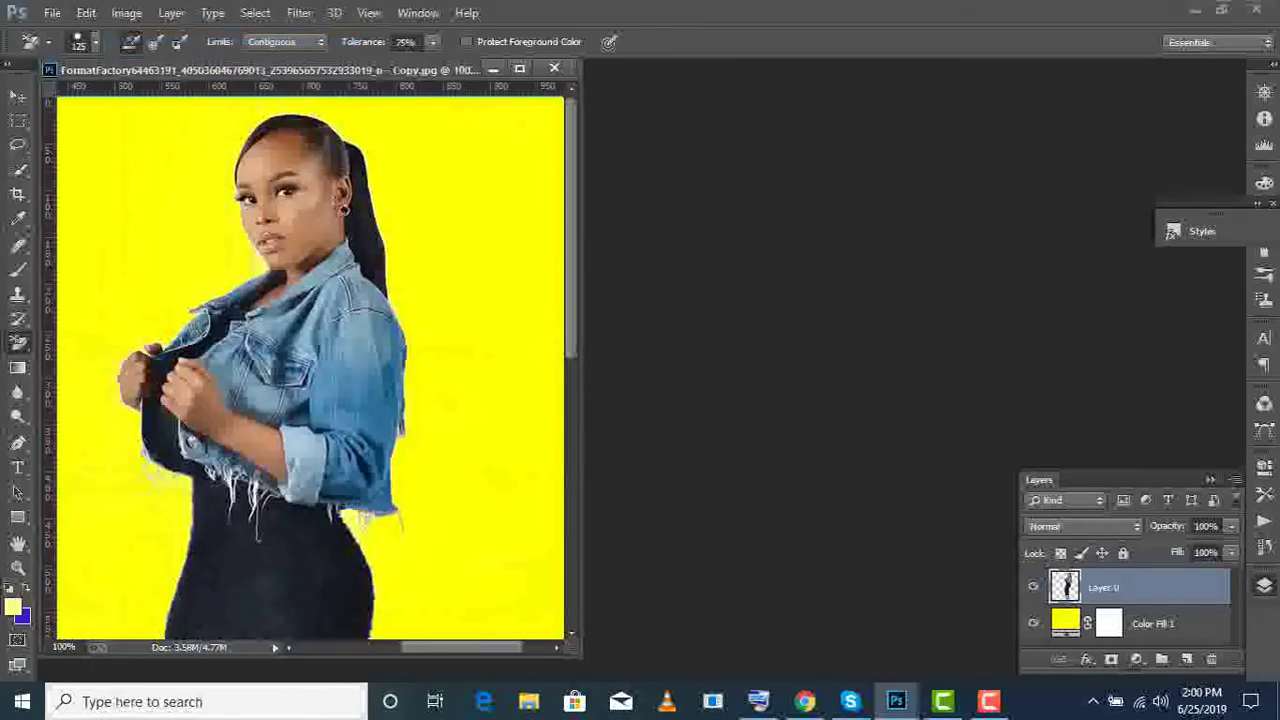
pyautogui.click(432, 41)
pyautogui.moveTo(437, 64); pyautogui.dragTo(378, 64)
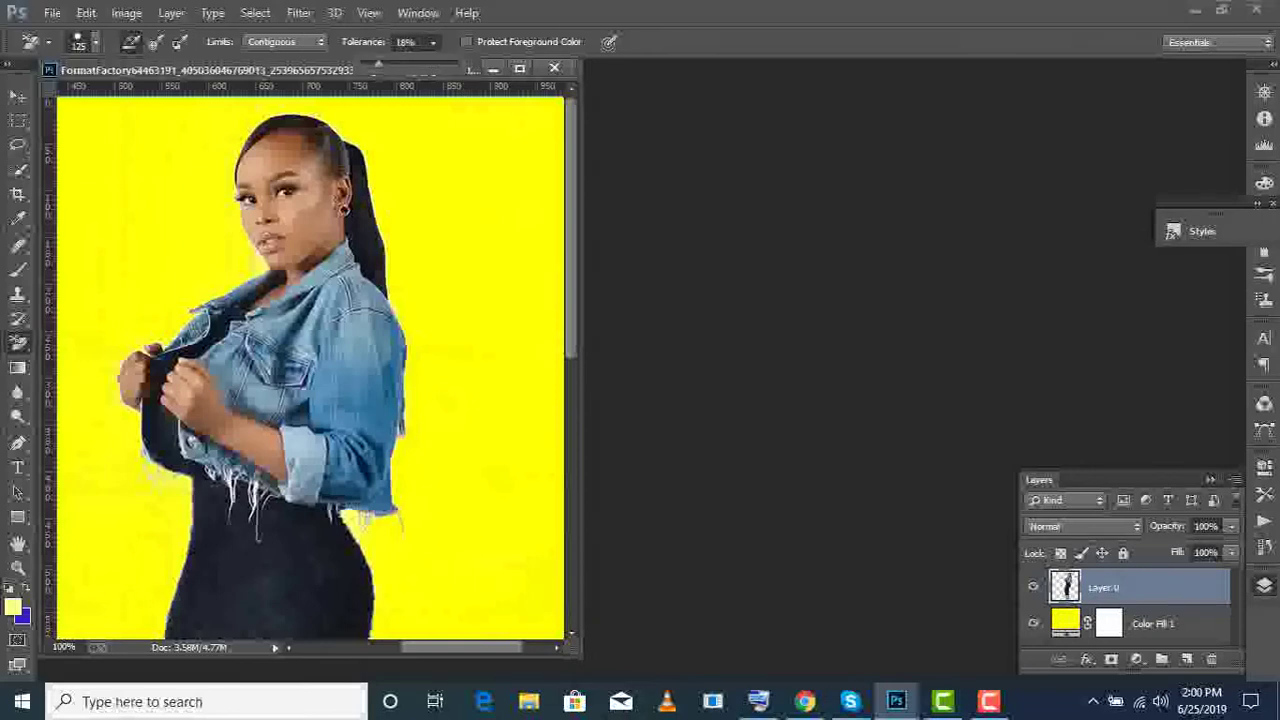
pyautogui.click(365, 85)
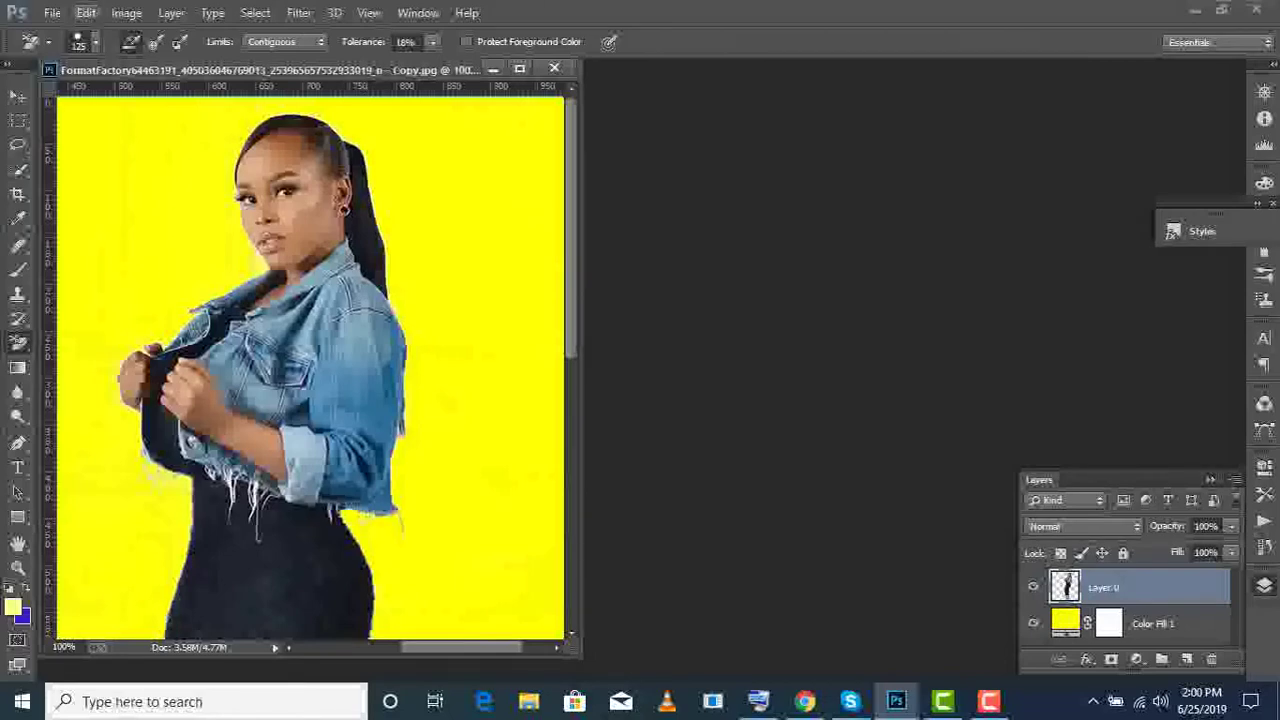
# Test-erase along the leggings' left edge, undoing strokes that bit into the leggings
pyautogui.click(86, 12)
pyautogui.click(160, 47)
pyautogui.scroll(-5, 310, 365)
pyautogui.scroll(-1, 310, 365)
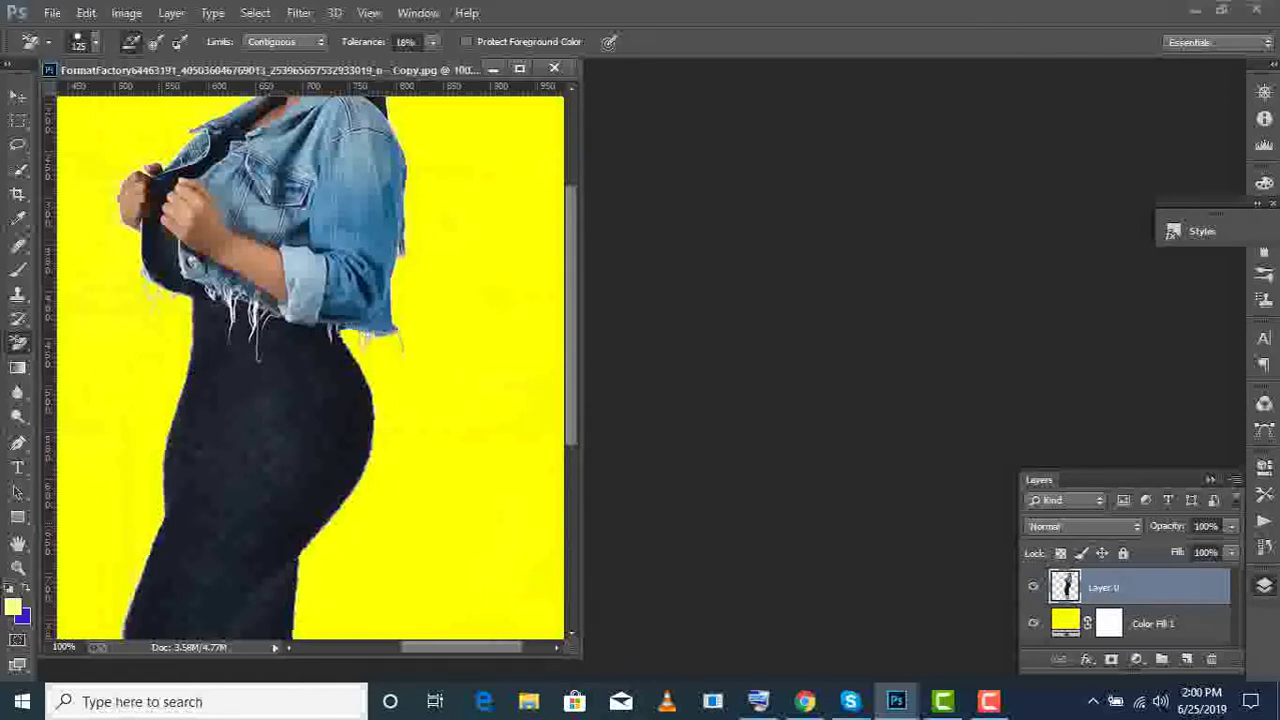
pyautogui.click(175, 543)
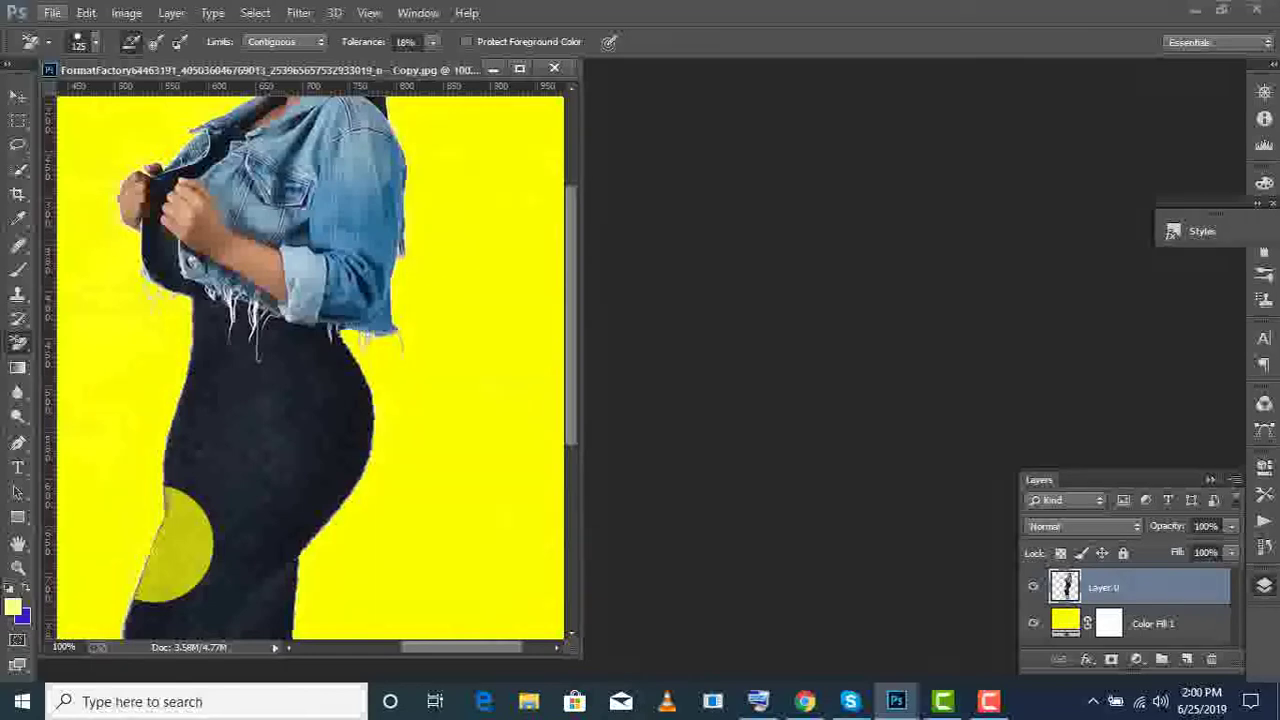
pyautogui.click(86, 12)
pyautogui.click(159, 47)
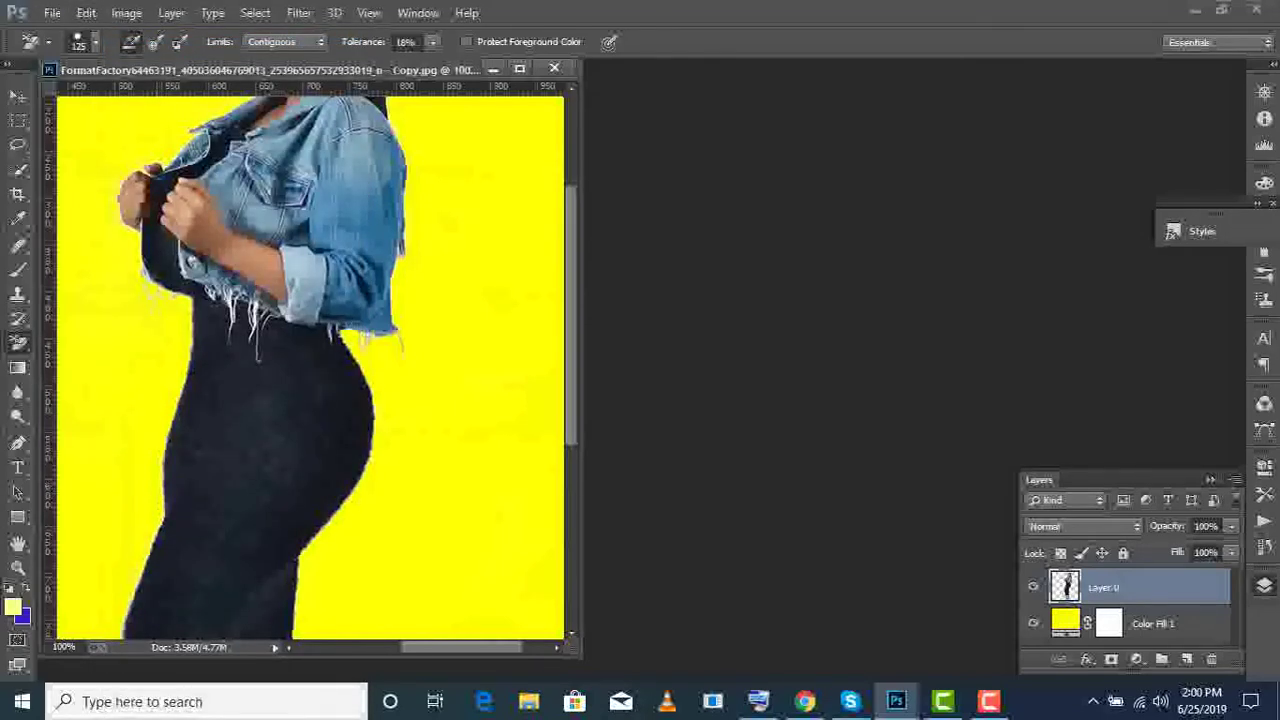
pyautogui.moveTo(195, 500); pyautogui.dragTo(195, 440)
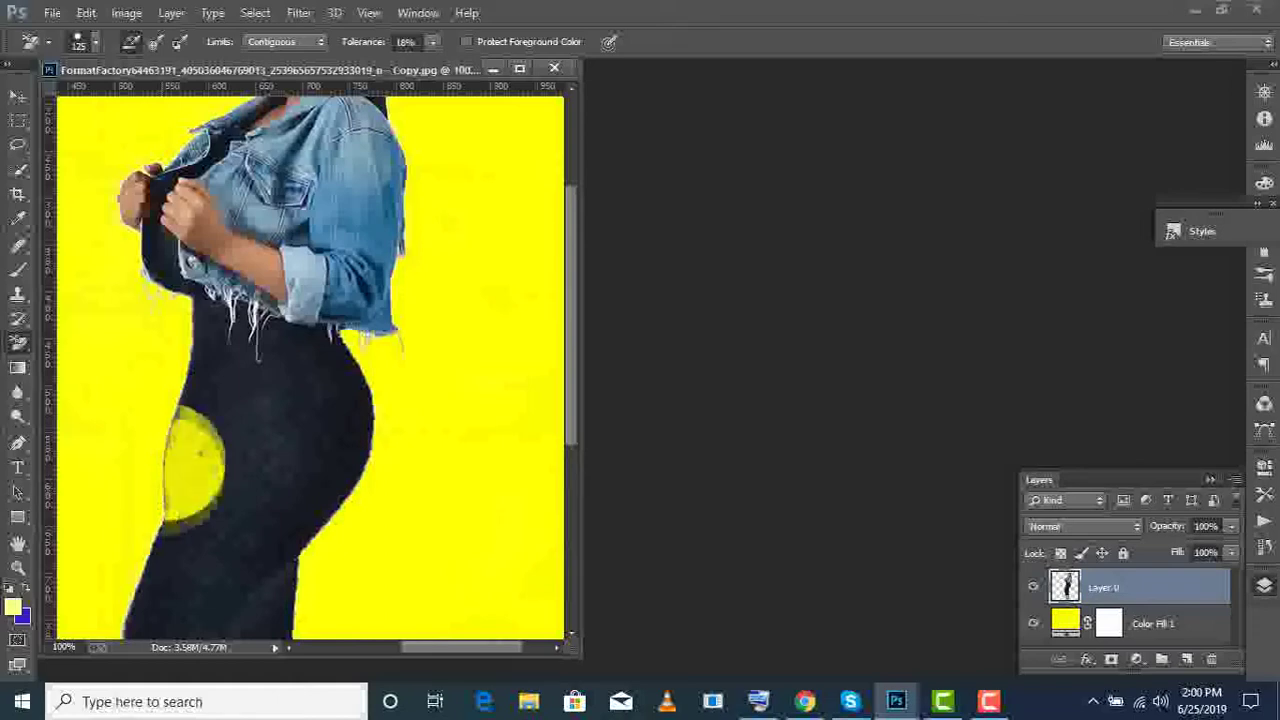
pyautogui.click(86, 12)
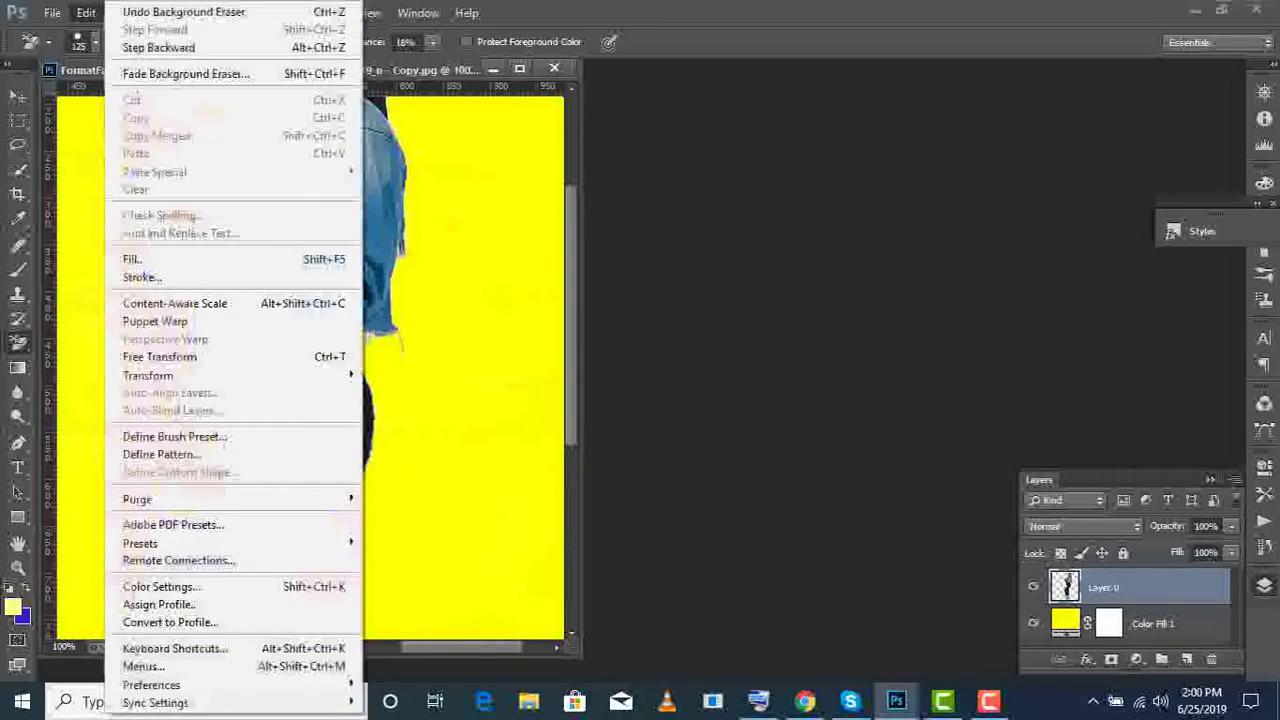
pyautogui.click(159, 40)
# Shrink the eraser brush to 70 and zoom out to view the whole figure
pyautogui.scroll(-3, 310, 360)
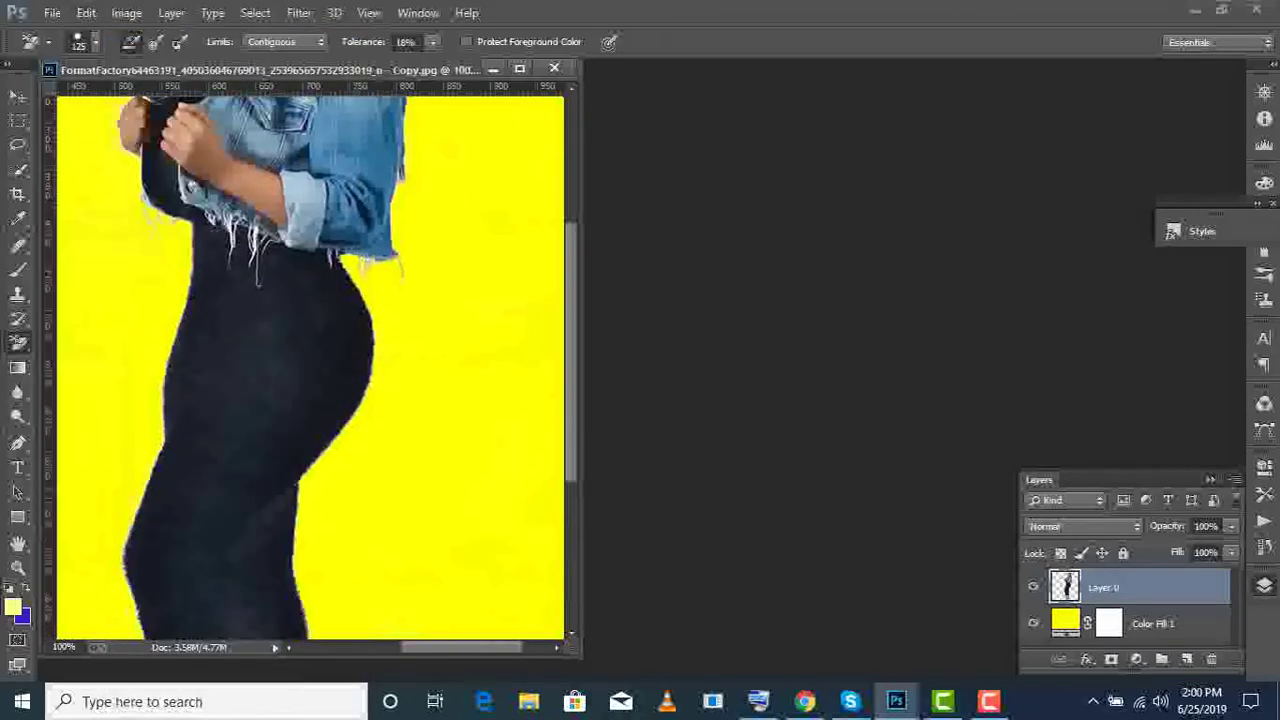
pyautogui.scroll(-2, 310, 360)
pyautogui.scroll(-3, 310, 360)
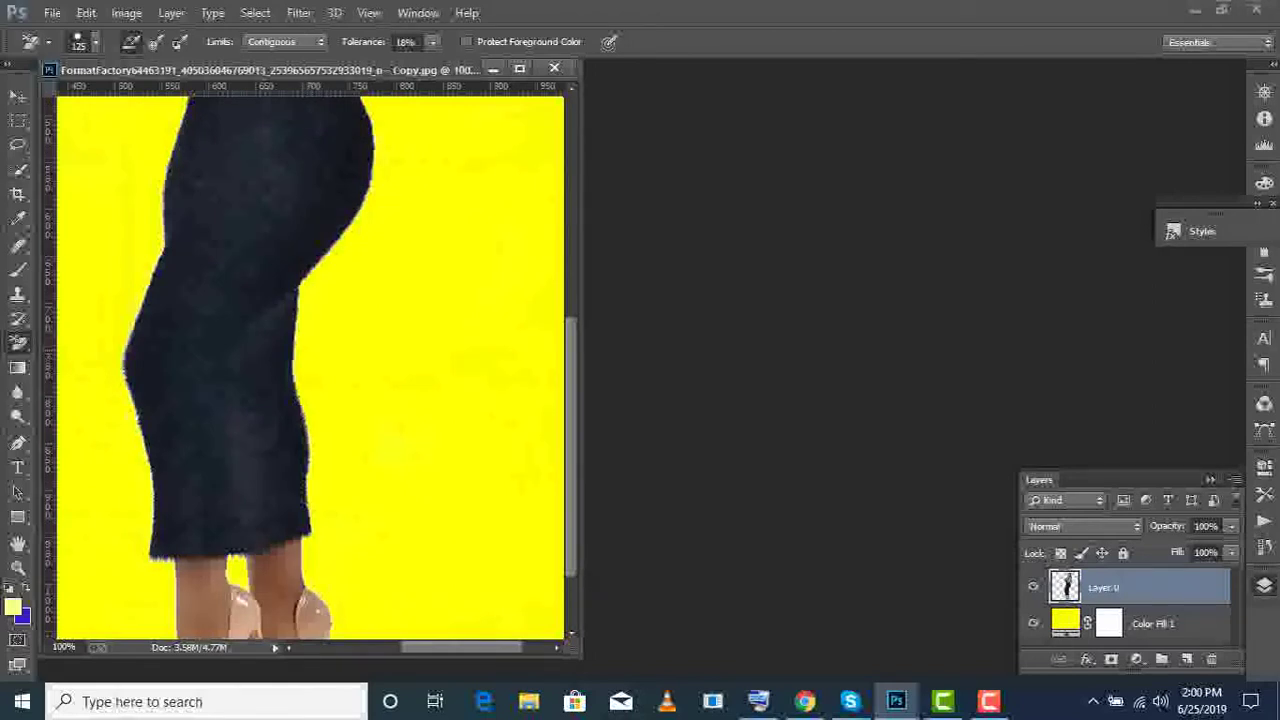
pyautogui.scroll(-1, 396, 352)
pyautogui.scroll(-2, 396, 352)
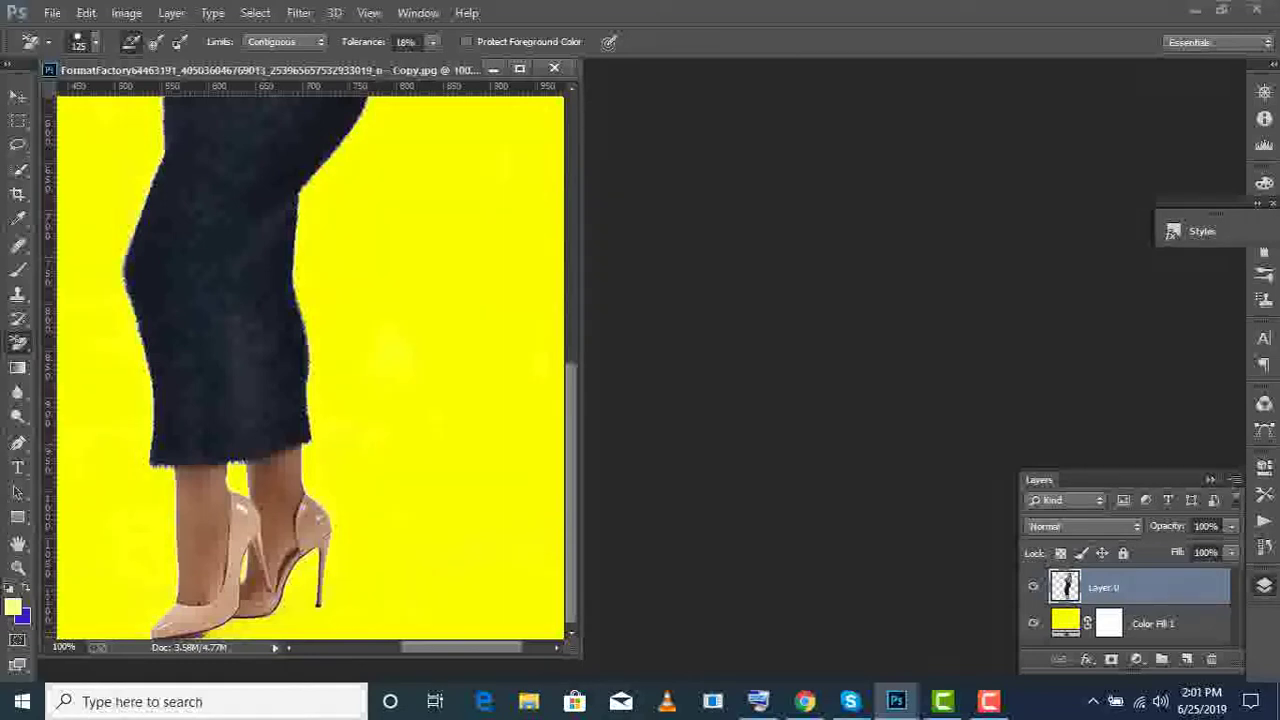
pyautogui.press('[')
pyautogui.press('[')
pyautogui.press('[')
pyautogui.press('[')
pyautogui.hscroll(1, 306, 366)
pyautogui.scroll(1, 310, 366)
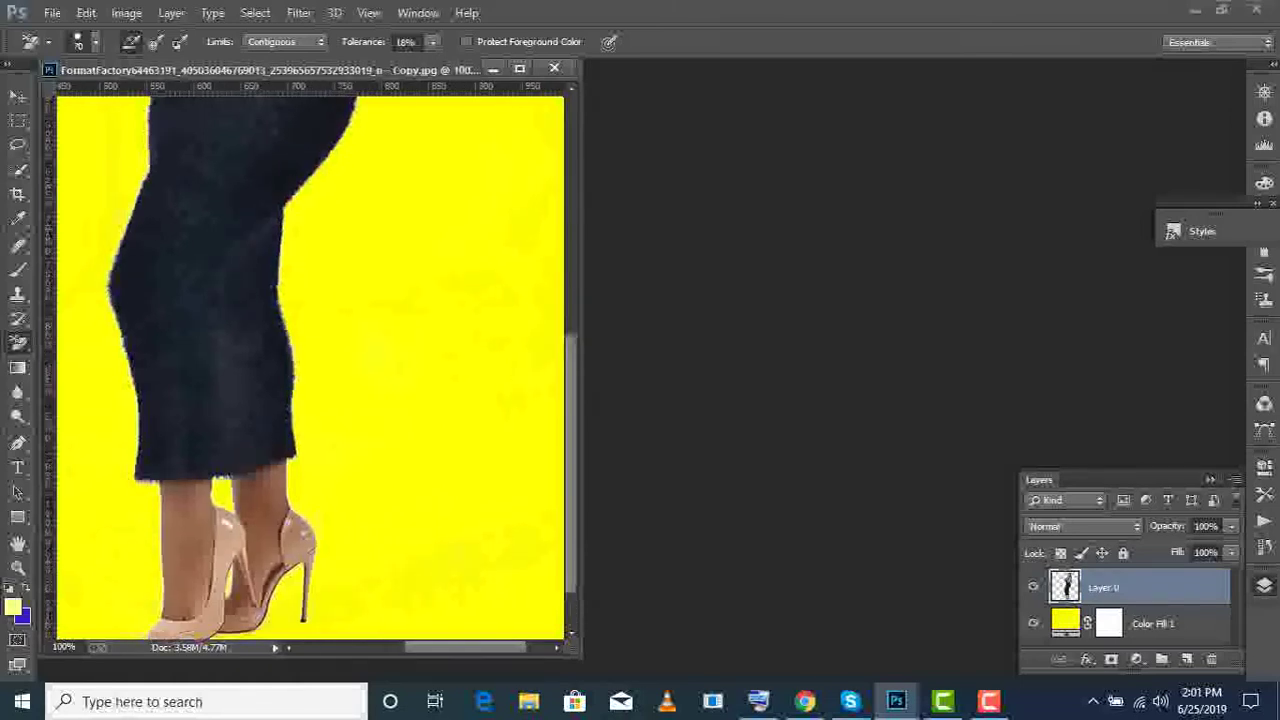
pyautogui.scroll(3, 310, 366)
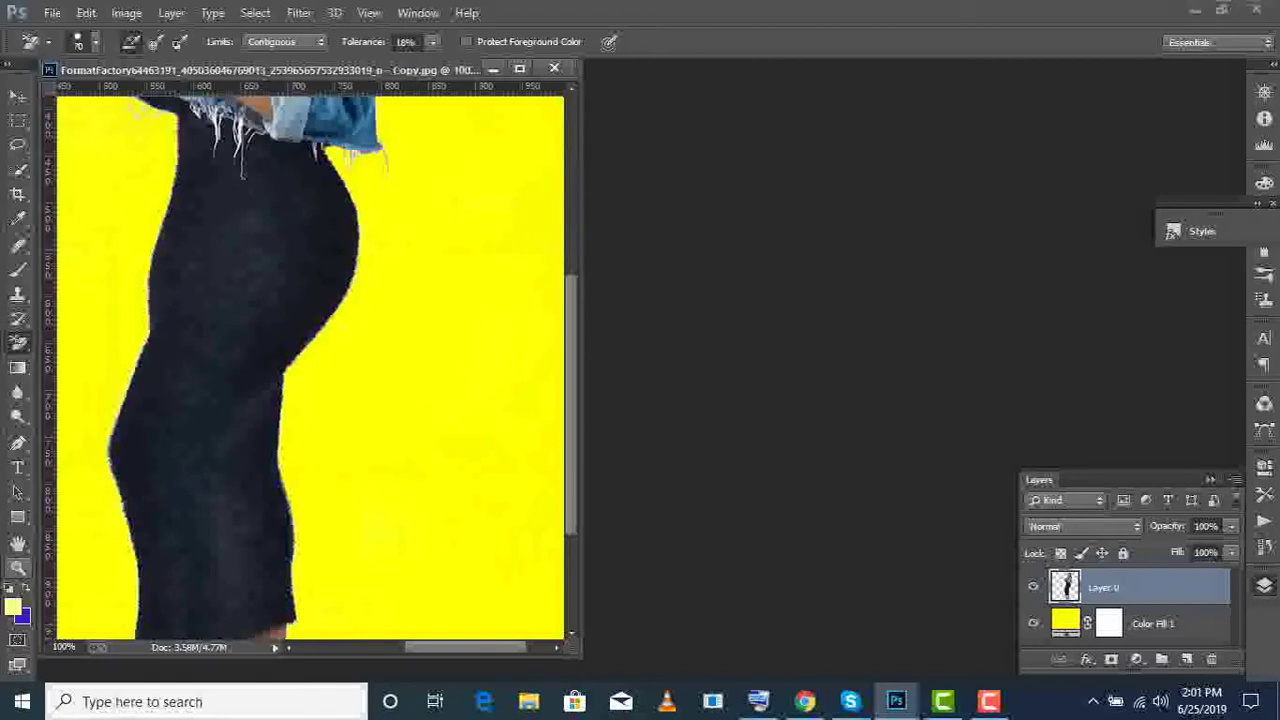
pyautogui.click(18, 566)
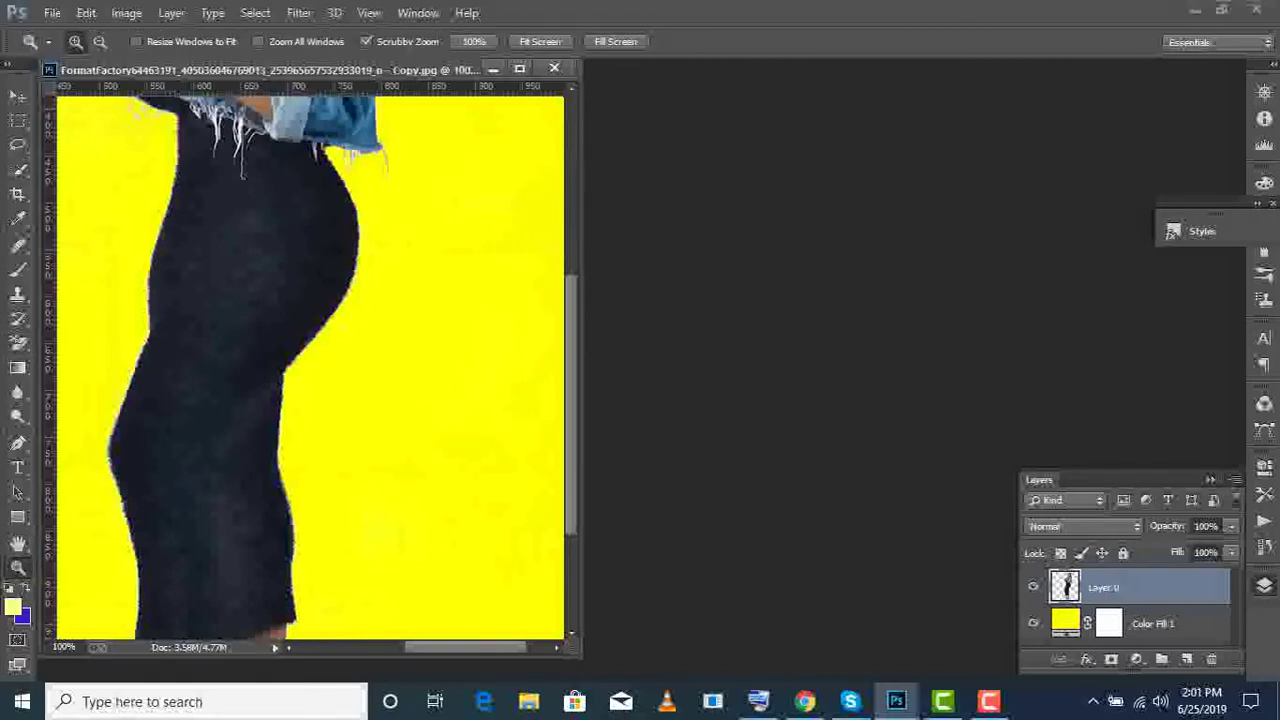
pyautogui.click(540, 41)
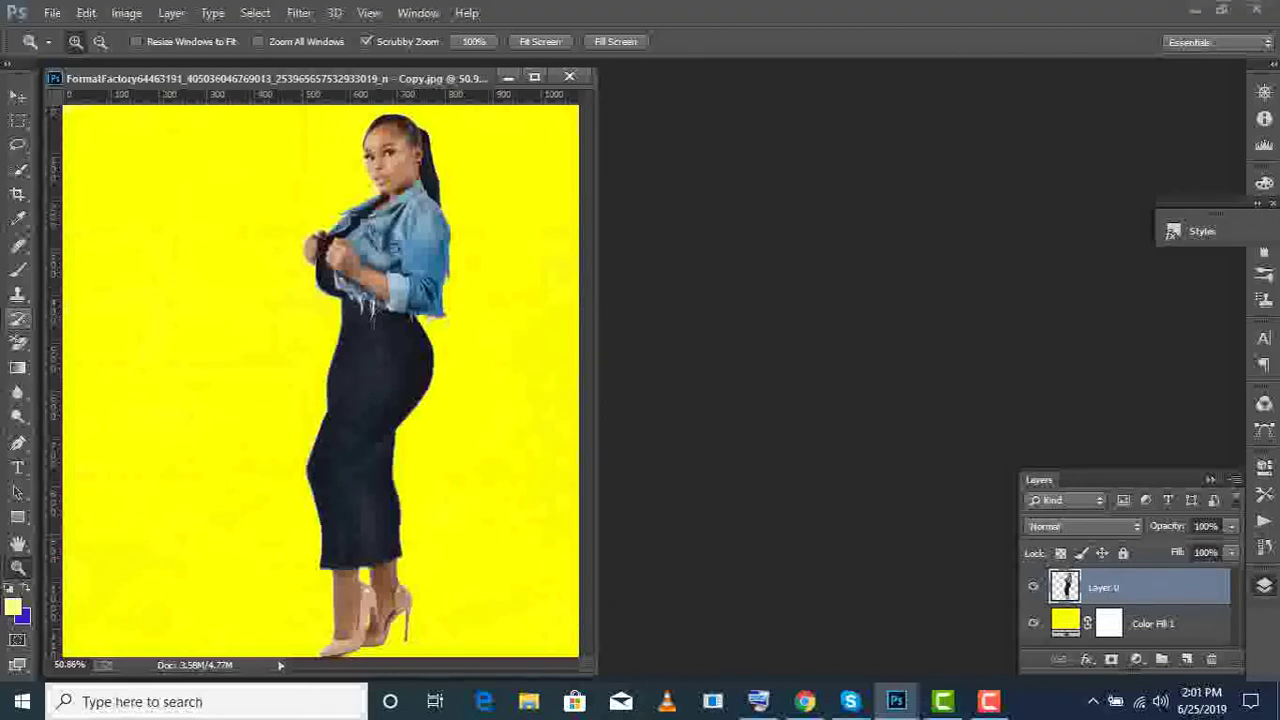
# Try erasing around the top of the hair, then undo the mistaken erase
pyautogui.click(18, 342)
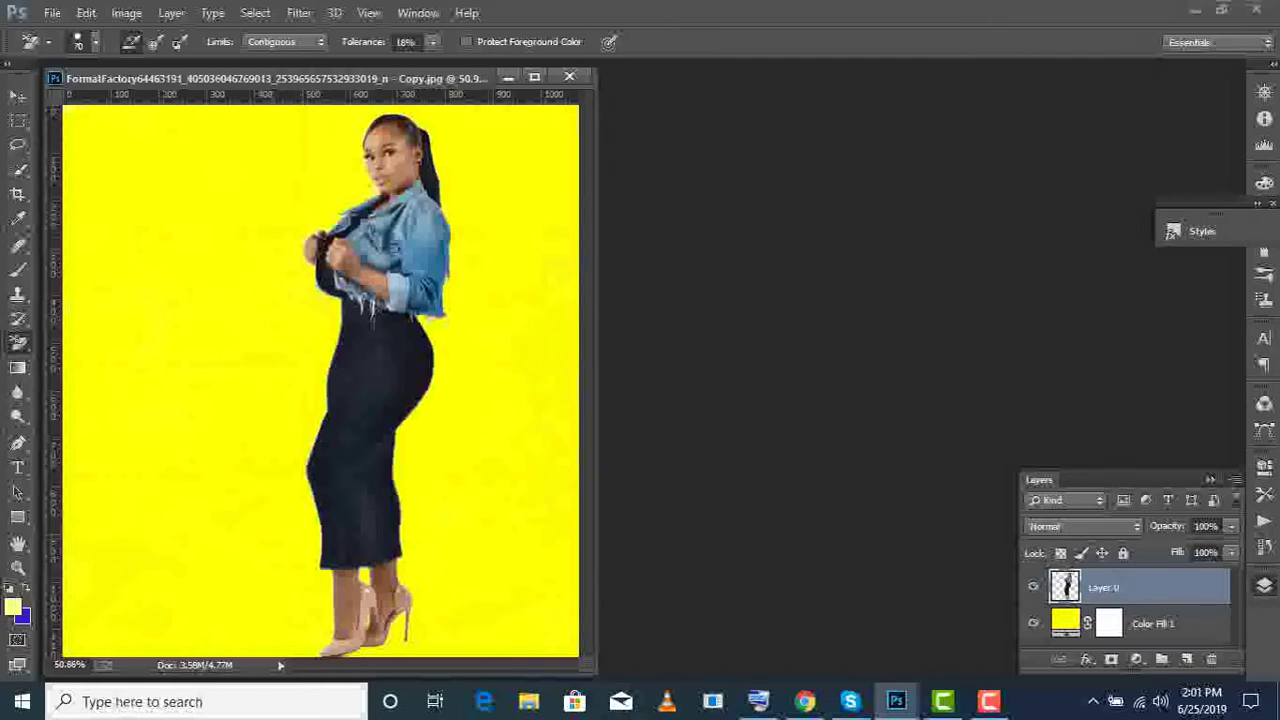
pyautogui.click(384, 132)
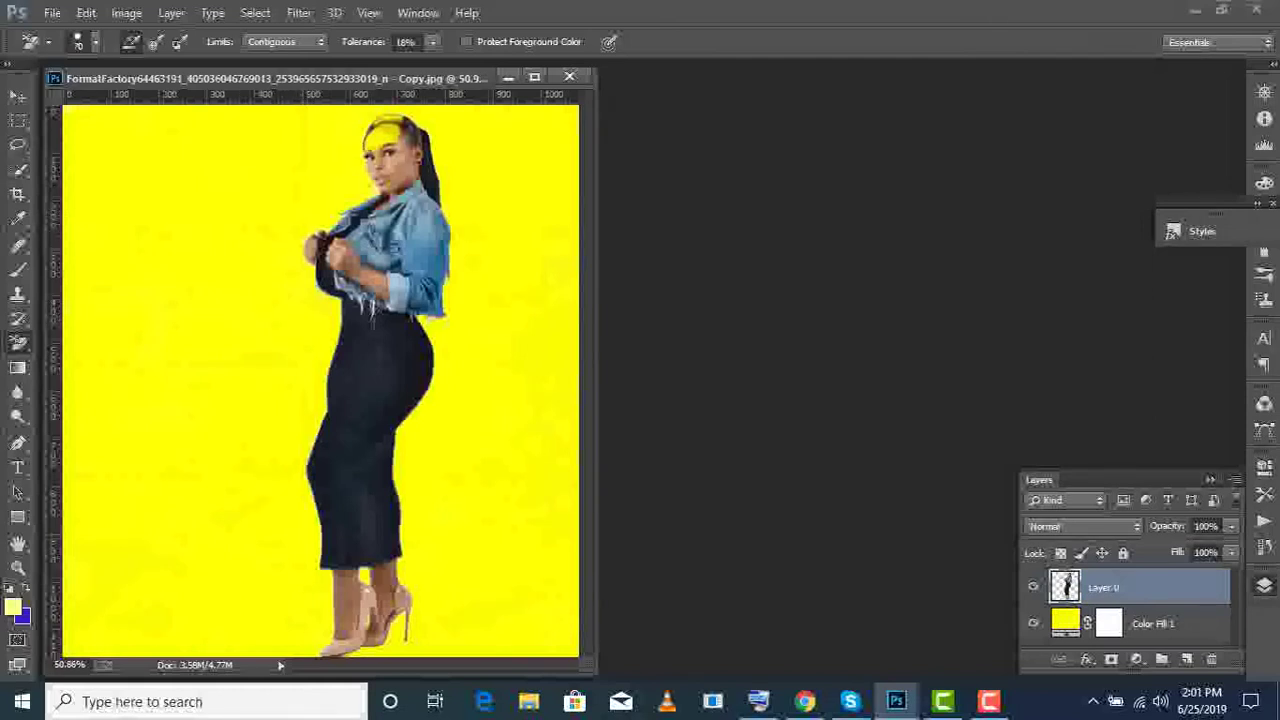
pyautogui.click(86, 12)
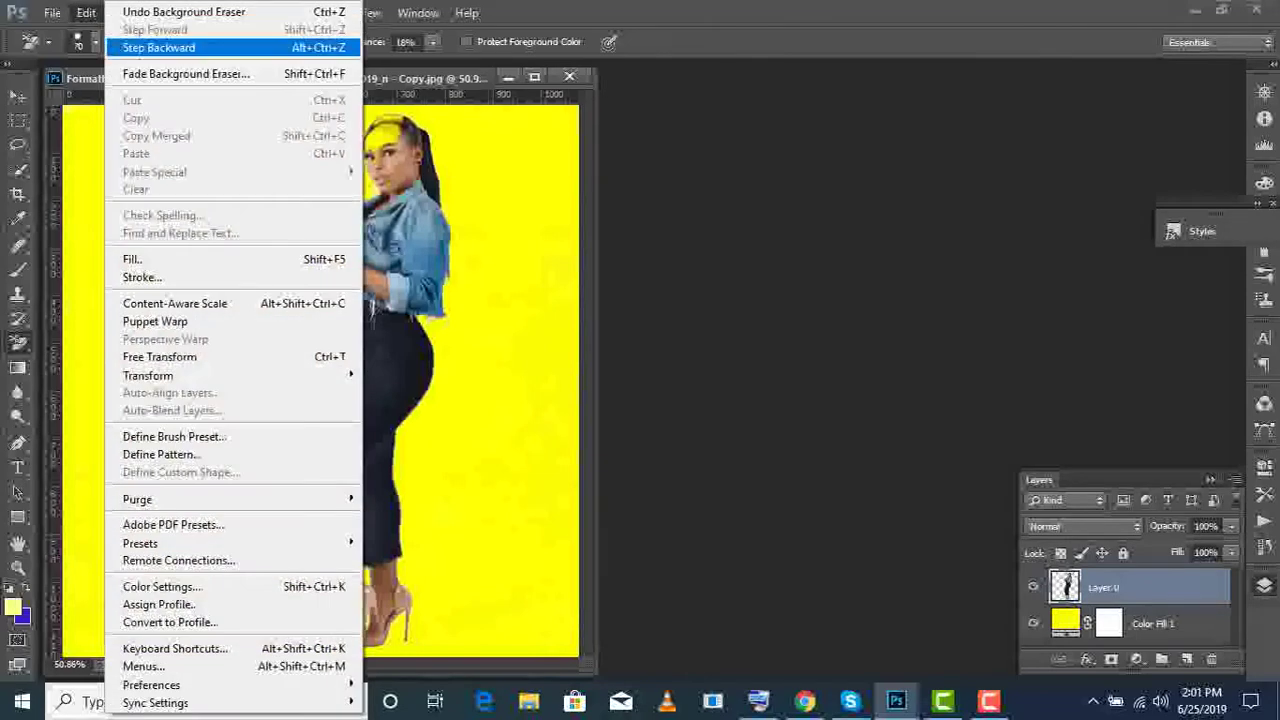
pyautogui.click(159, 47)
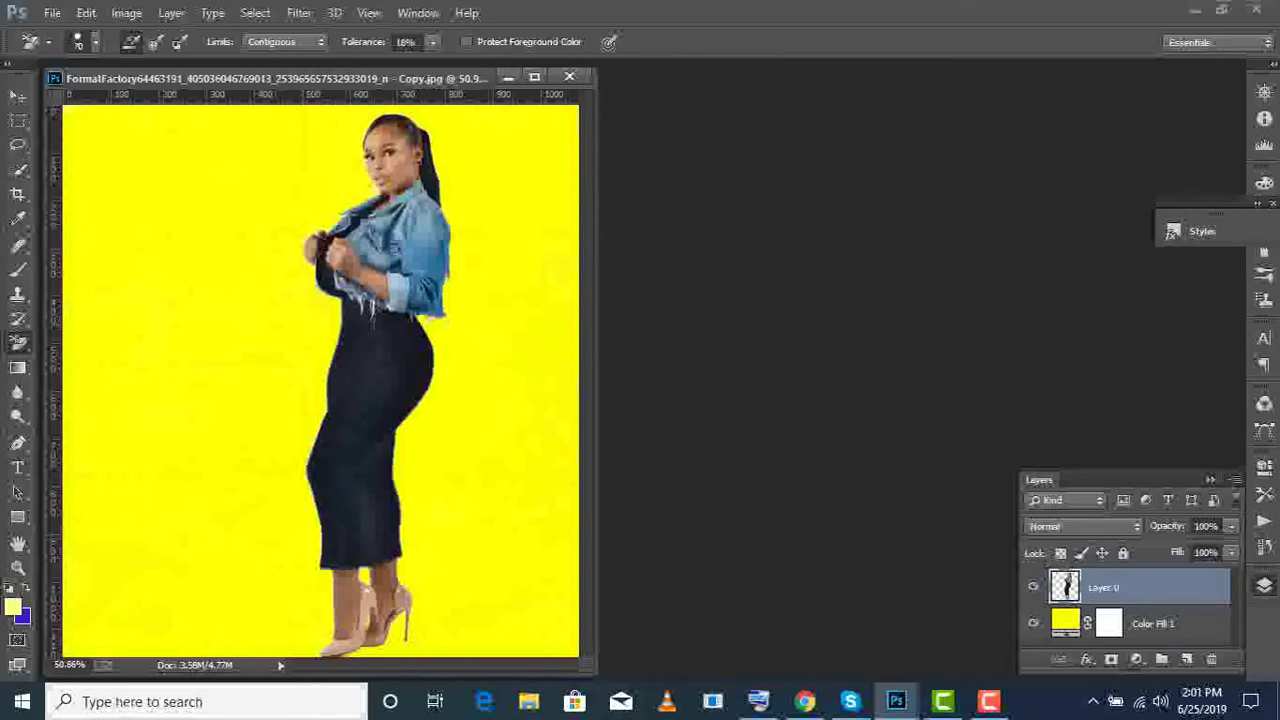
# Set tolerance to 11% and brush to 40, then toggle Color Fill 1 off and on
pyautogui.click(432, 42)
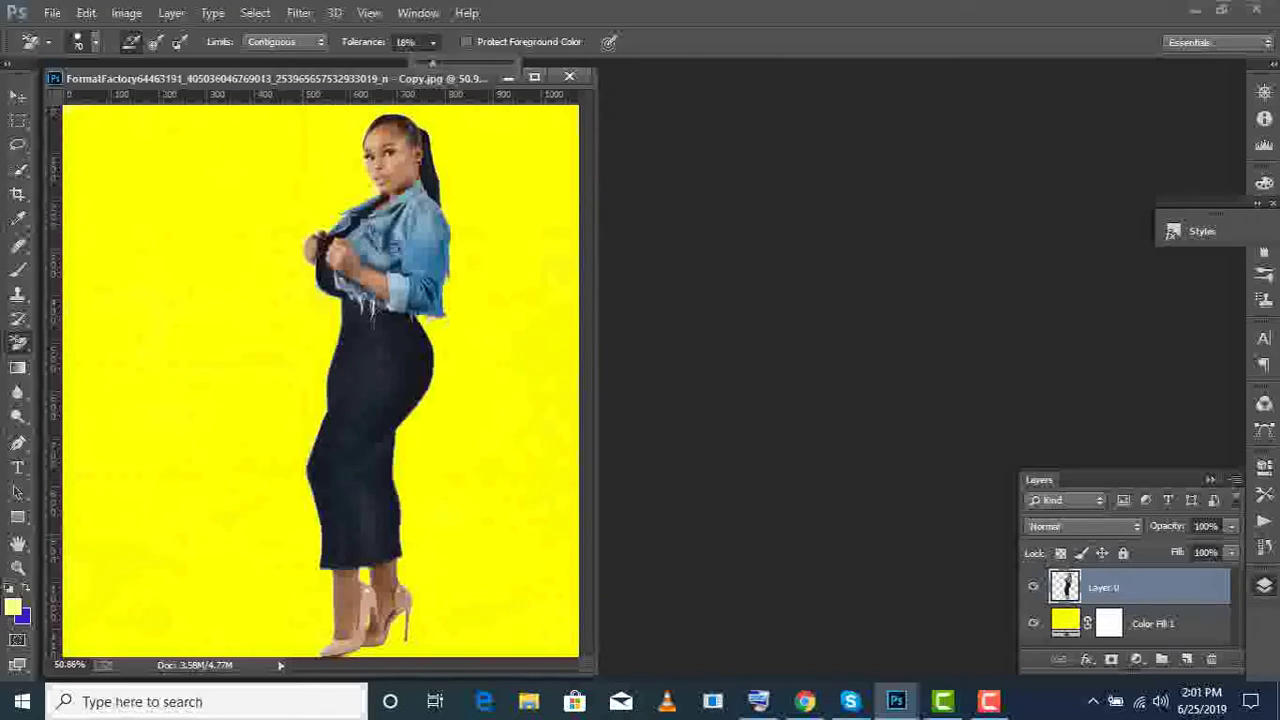
pyautogui.moveTo(432, 63); pyautogui.dragTo(426, 63)
pyautogui.press('Return')
pyautogui.press(']')
pyautogui.press(']')
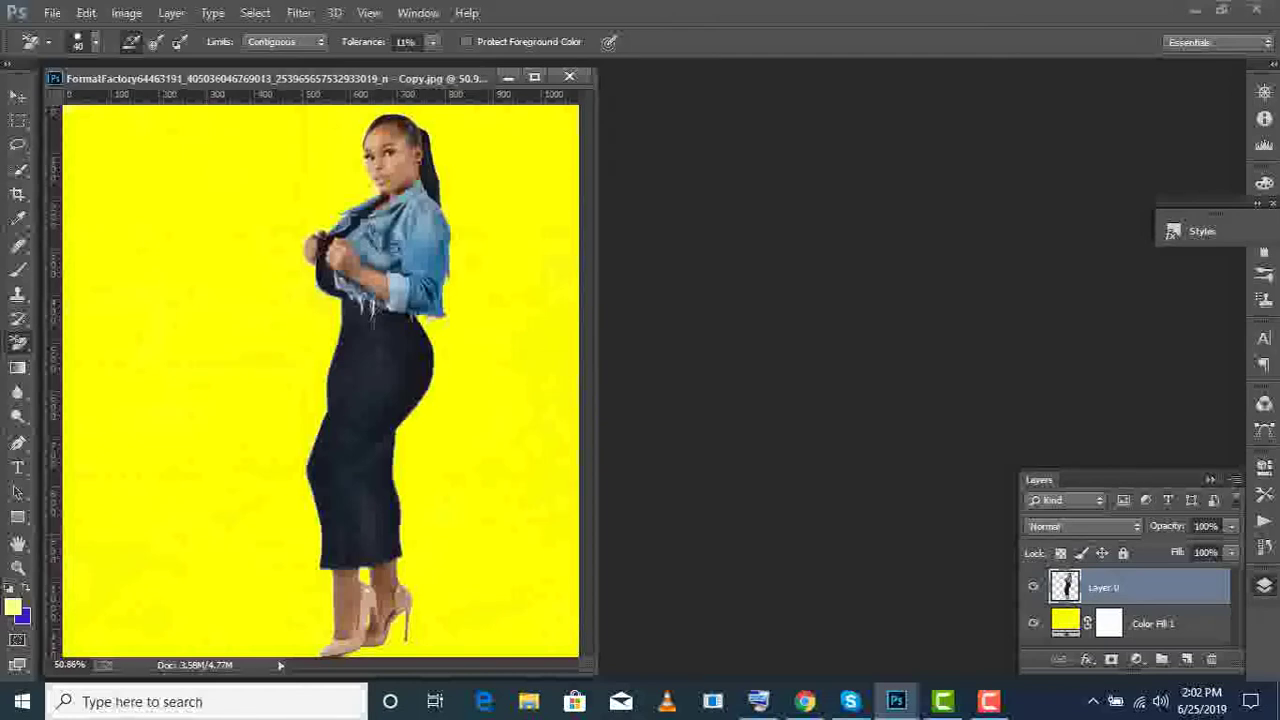
pyautogui.click(1033, 623)
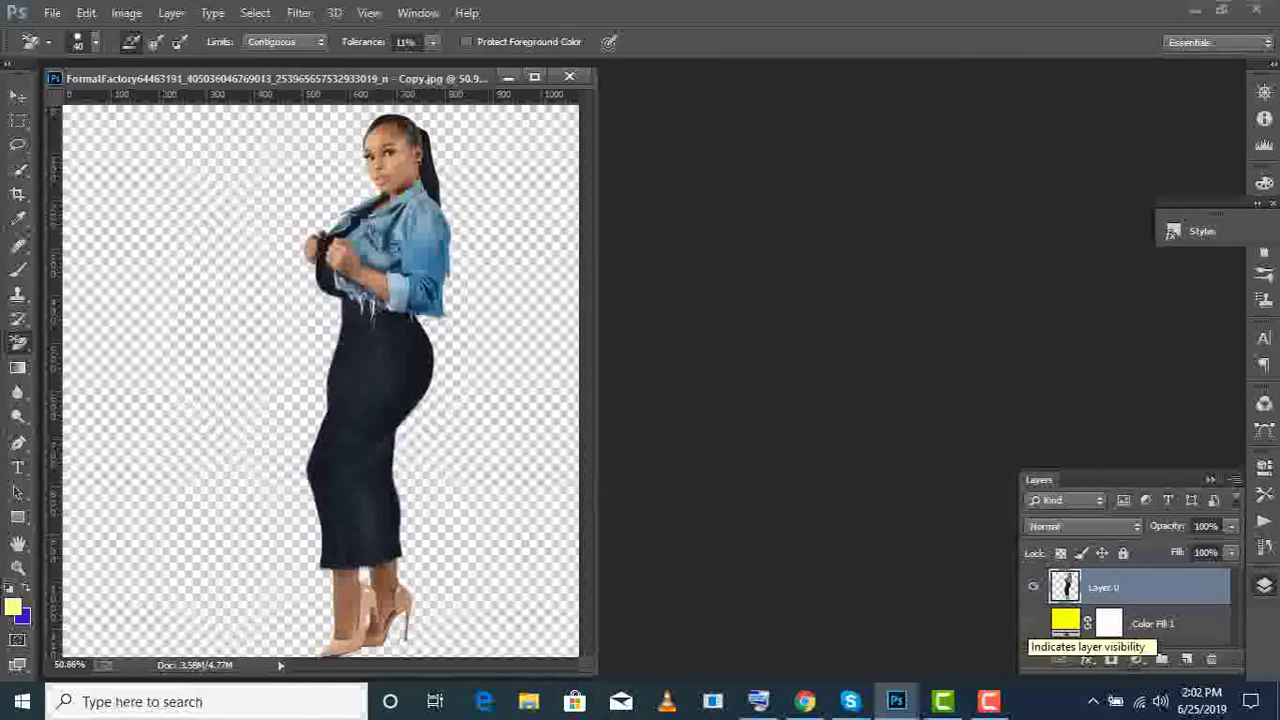
pyautogui.click(1033, 623)
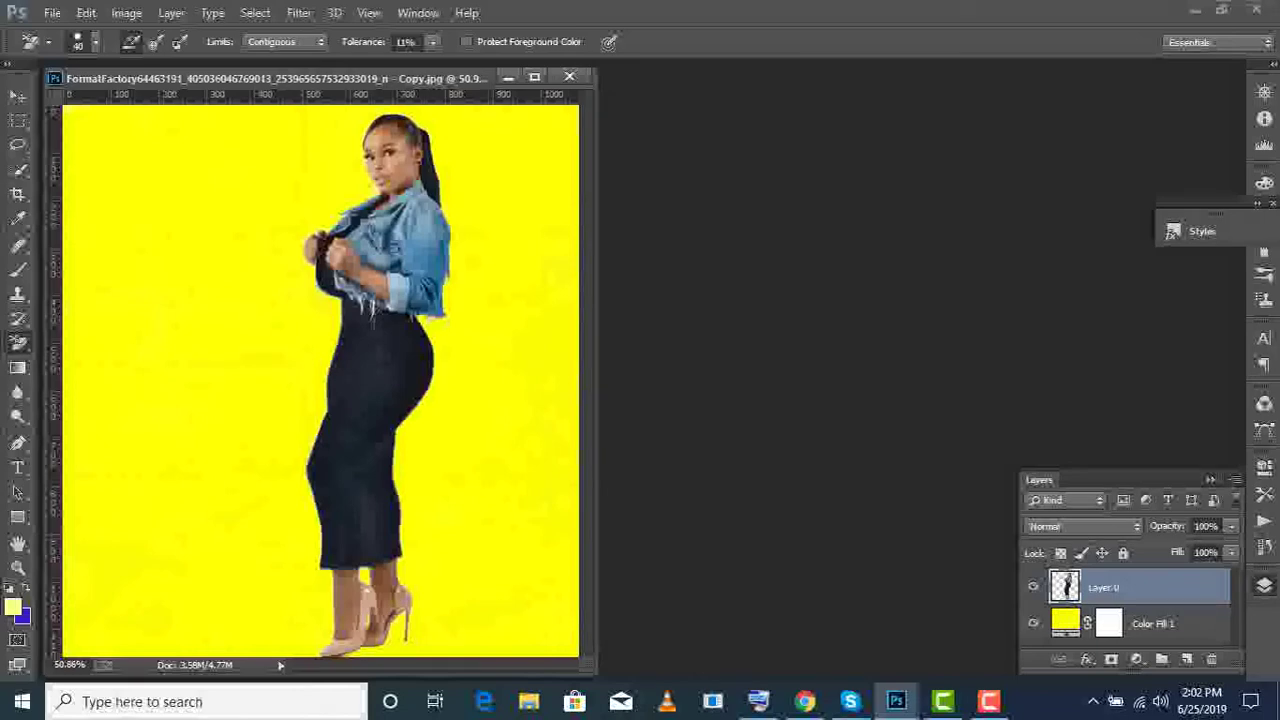
# Recolour Color Fill 1 from yellow to light lavender #dedcf3
pyautogui.doubleClick(1065, 622)
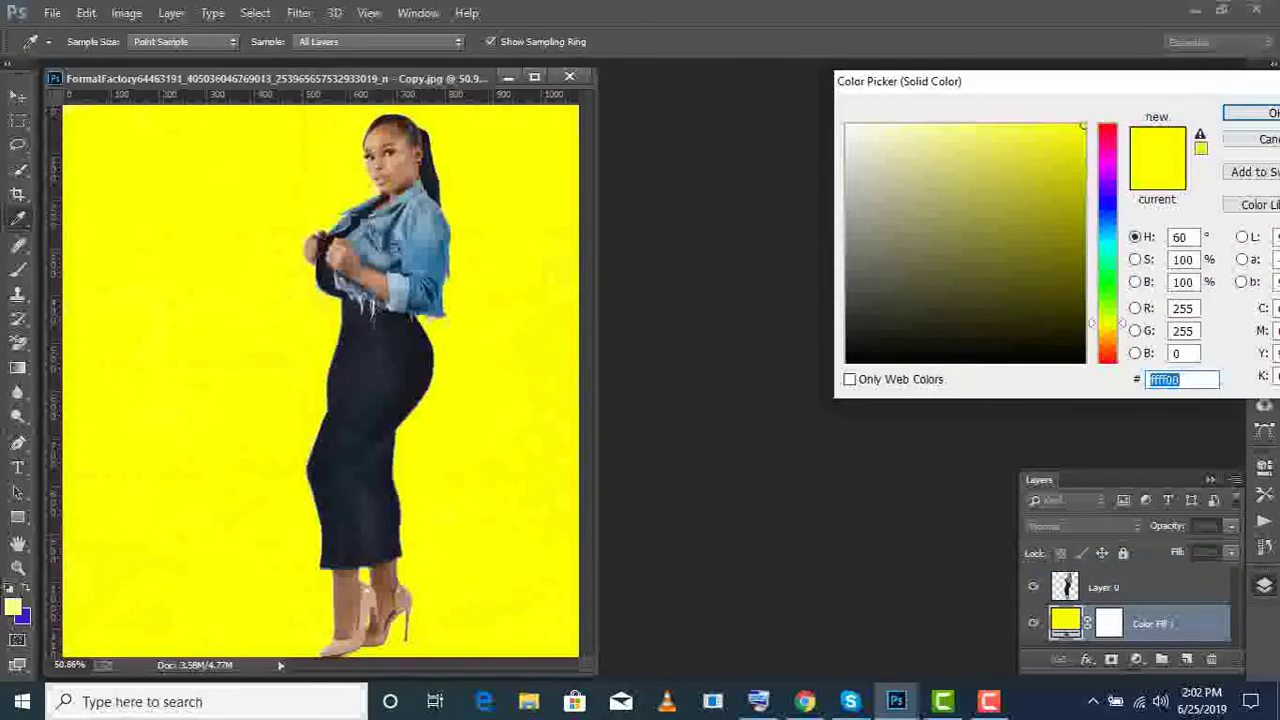
pyautogui.write('1800ff')
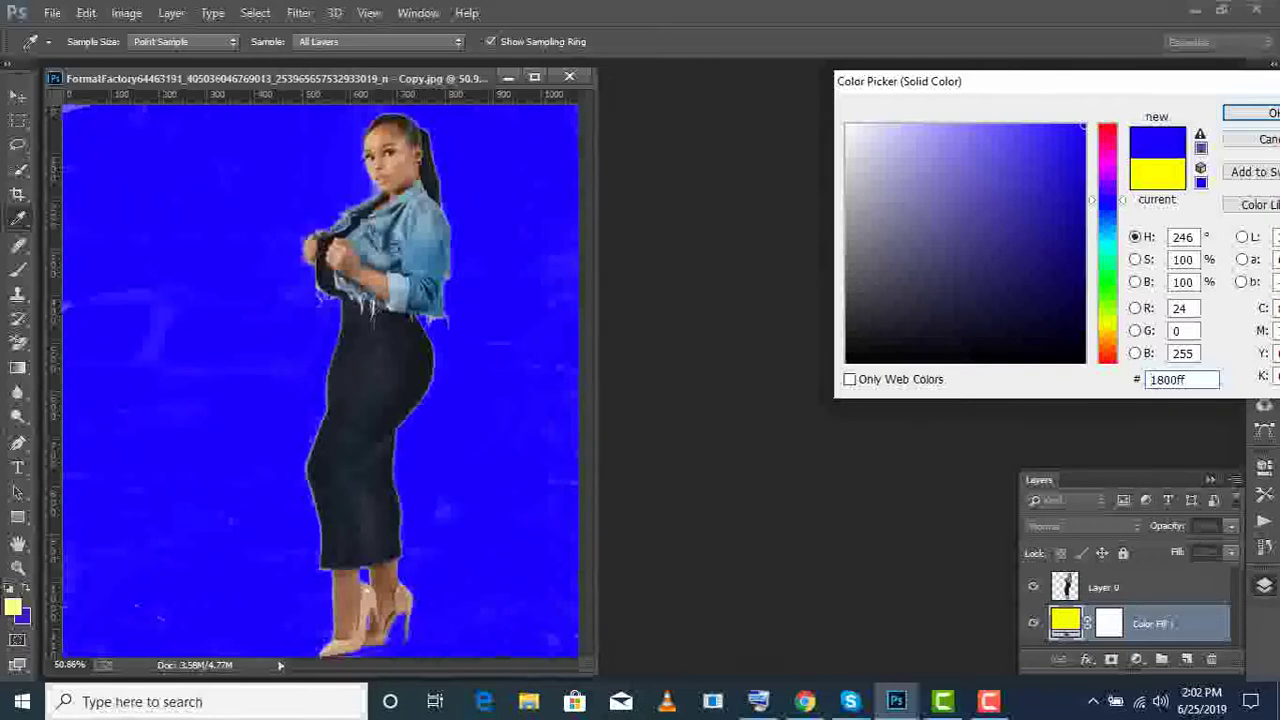
pyautogui.click(857, 135)
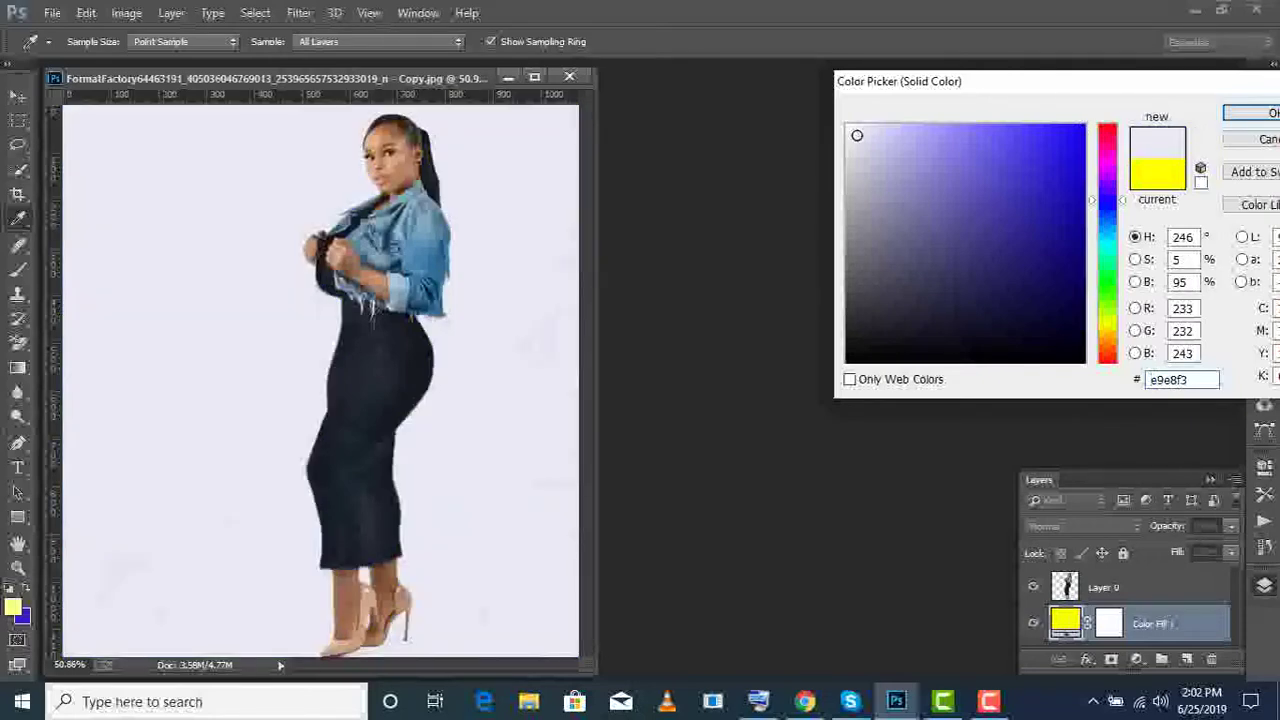
pyautogui.click(875, 353)
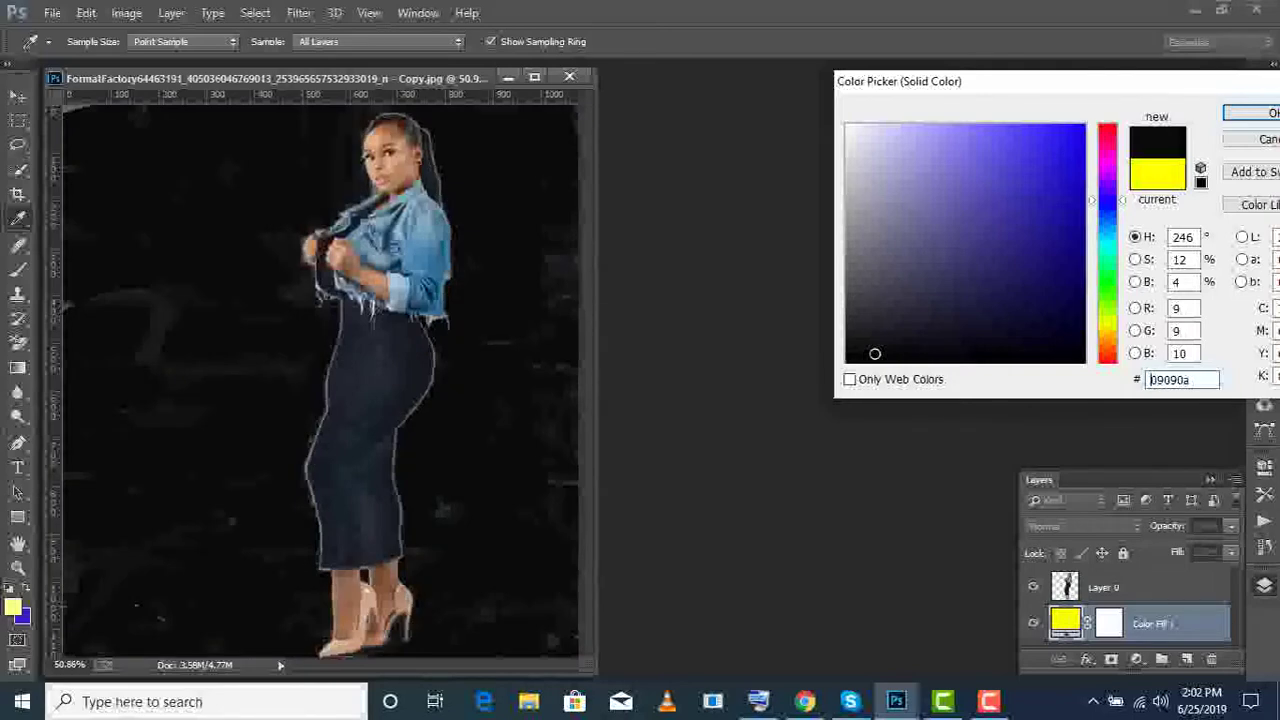
pyautogui.click(868, 135)
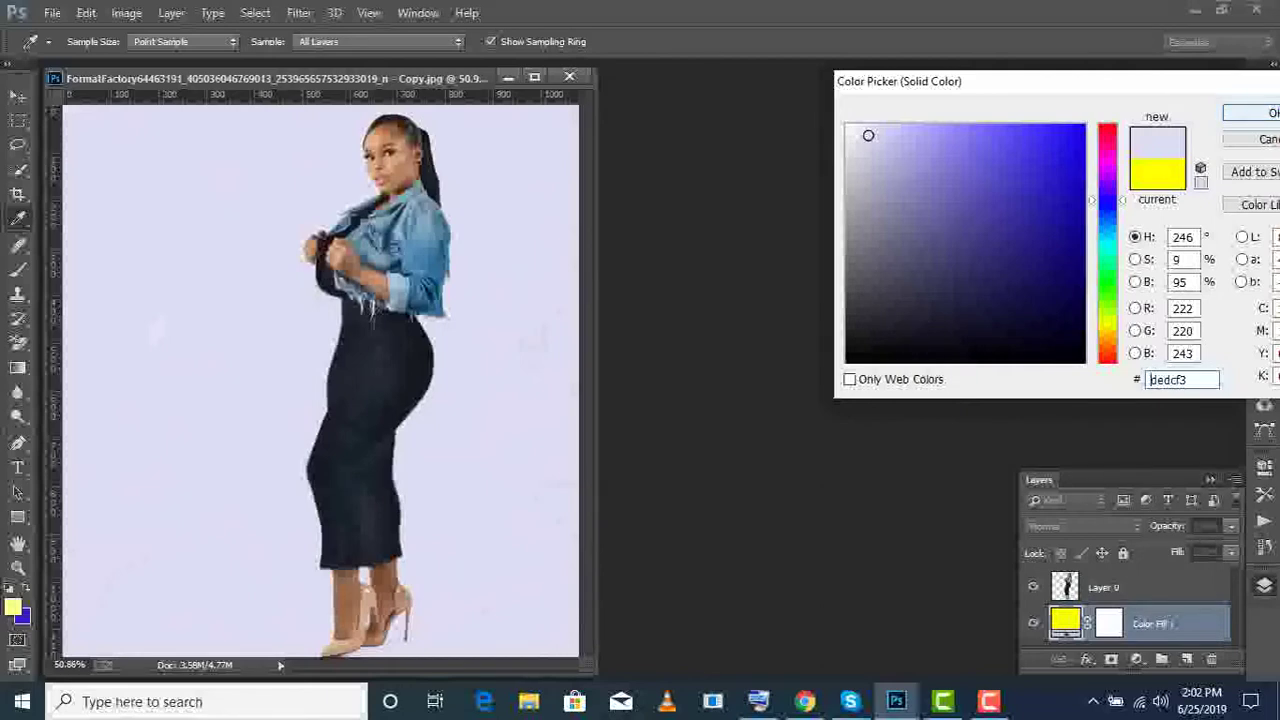
pyautogui.press('Return')
# Switch to the Background Eraser and hide the lavender Color Fill 1 layer
pyautogui.press('e')
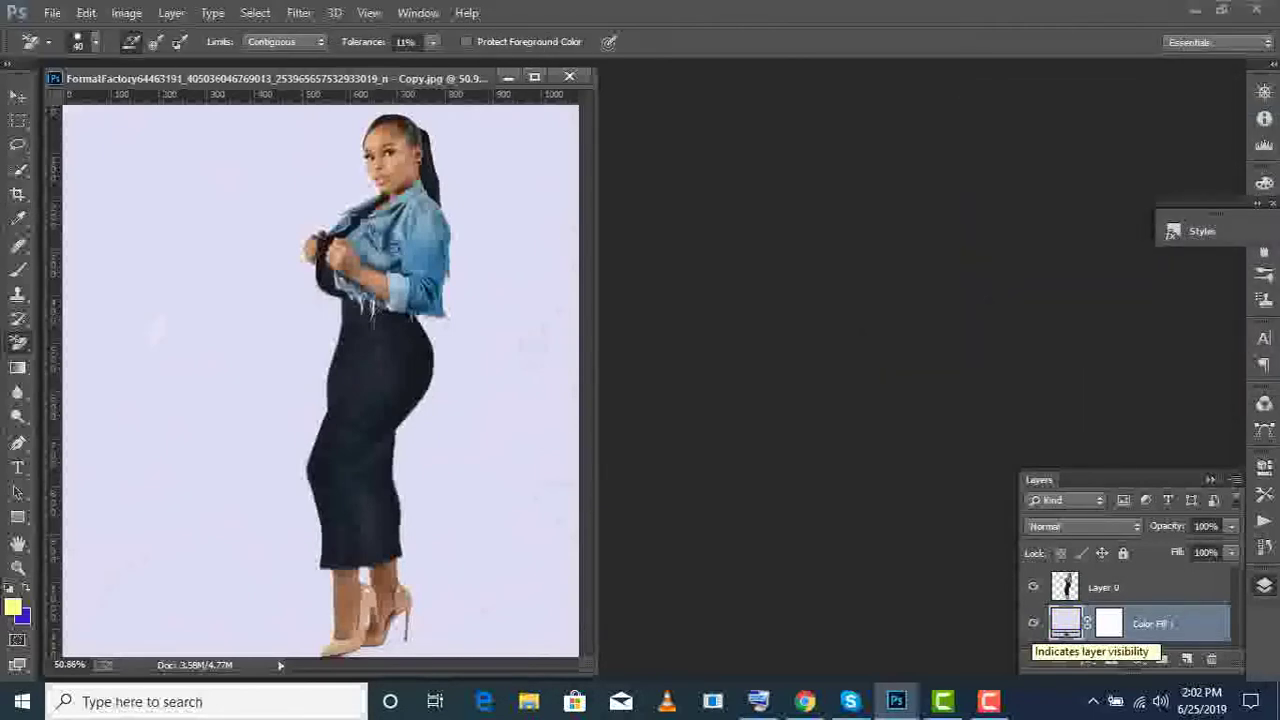
pyautogui.click(1033, 623)
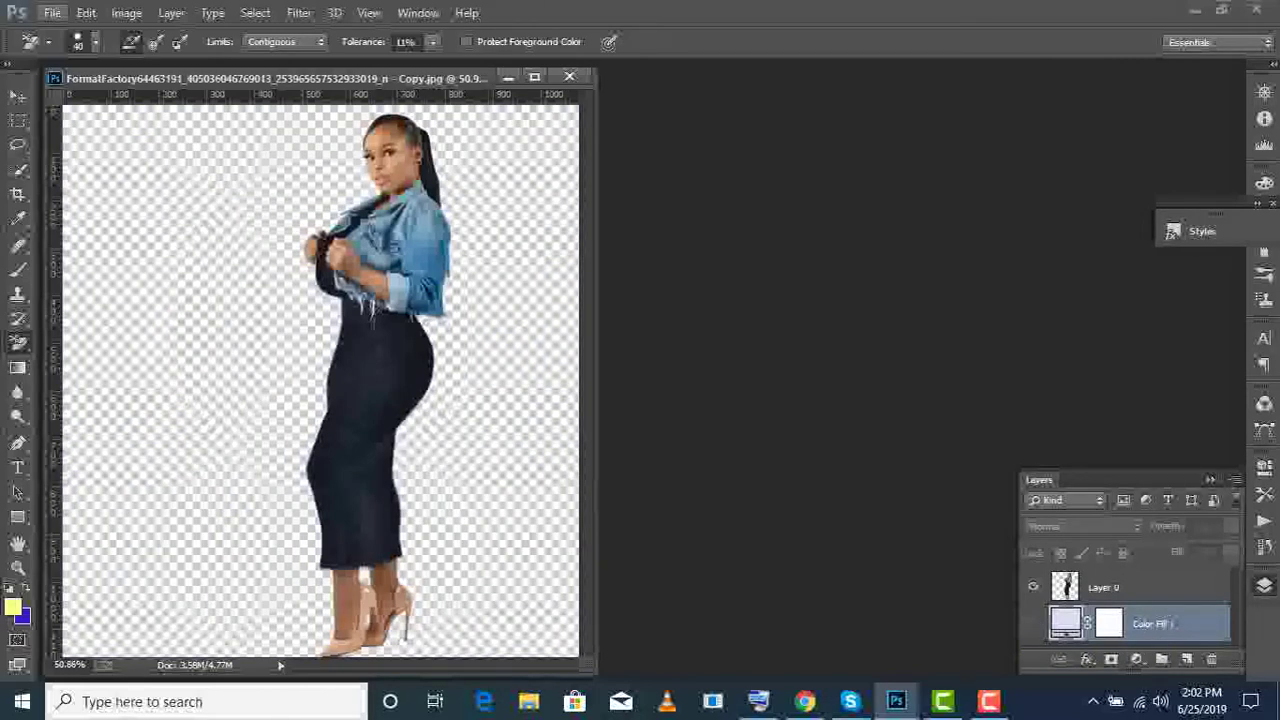
pyautogui.click(52, 13)
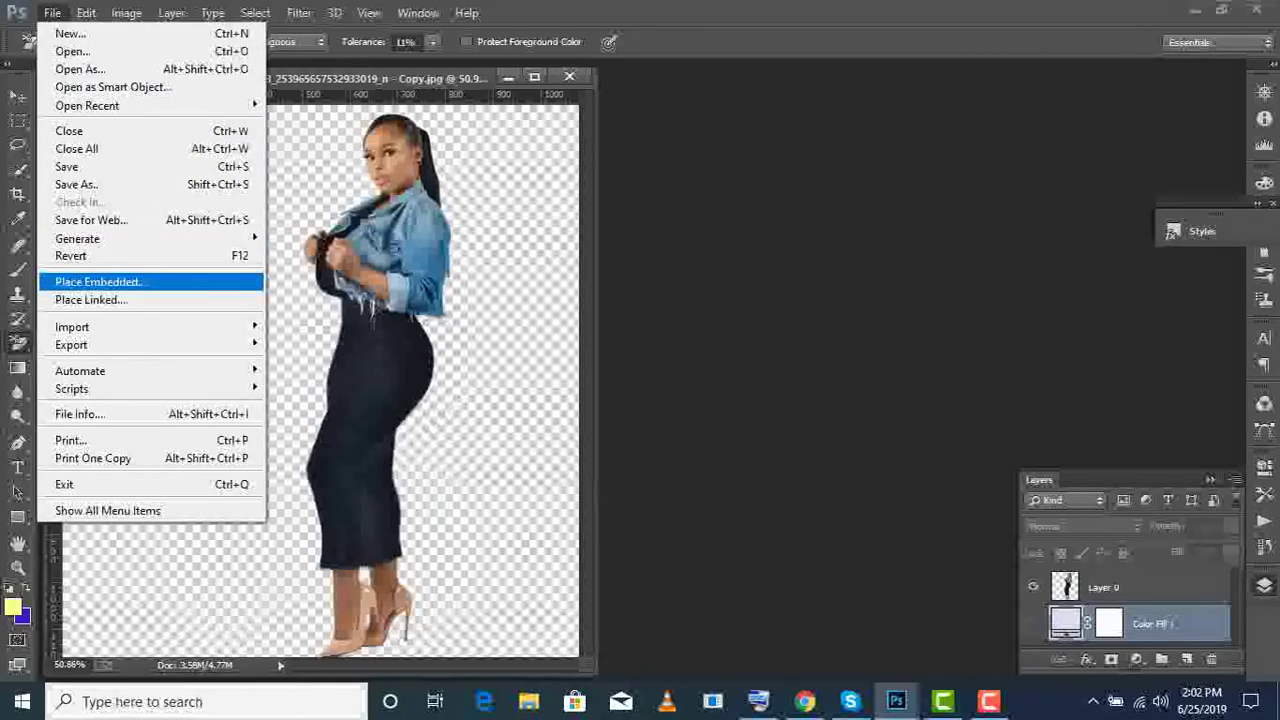
# Place the Desktop image download (9) into the document as an embedded layer
pyautogui.click(98, 282)
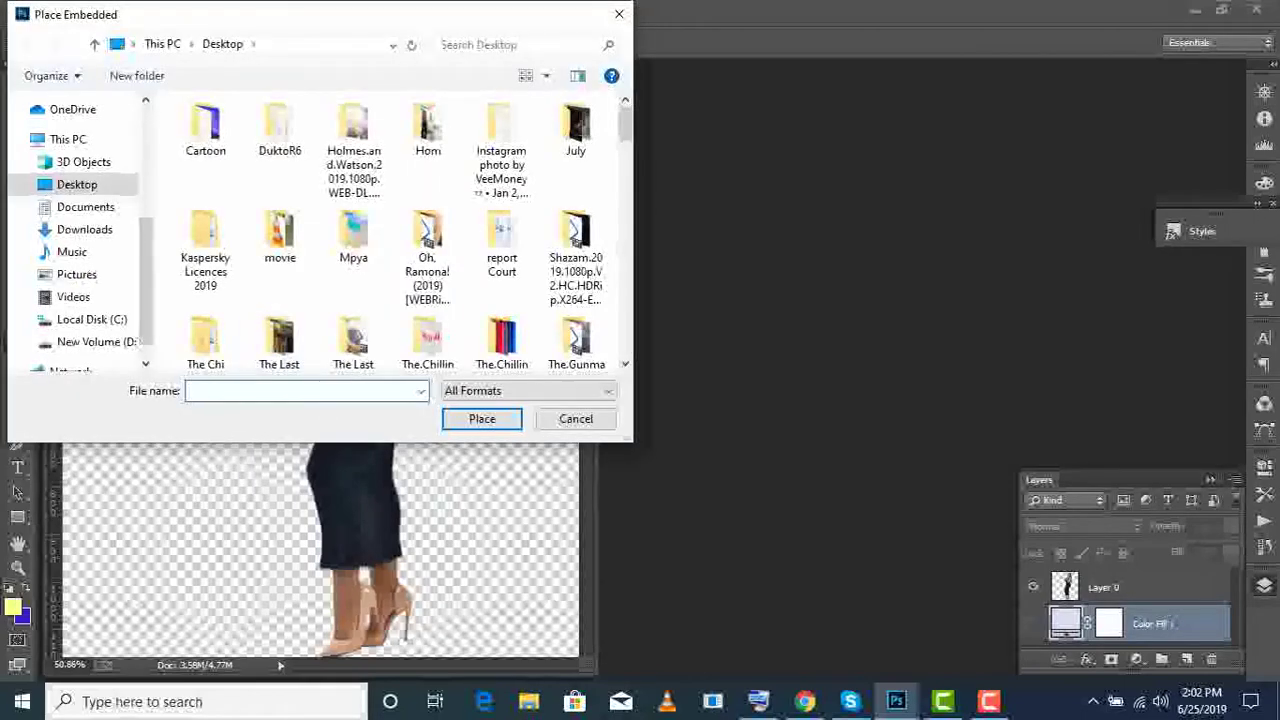
pyautogui.scroll(-3, 400, 230)
pyautogui.scroll(-2, 400, 230)
pyautogui.scroll(3, 400, 230)
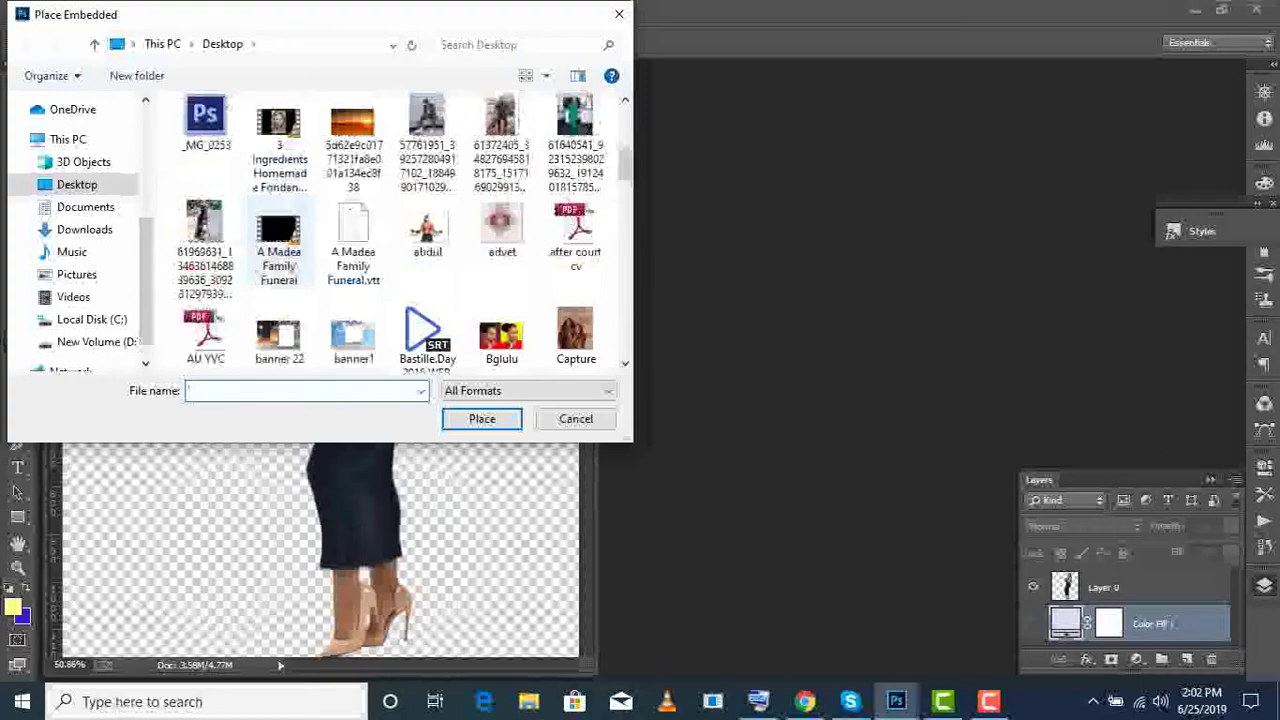
pyautogui.scroll(-3, 280, 230)
pyautogui.scroll(-2, 280, 230)
pyautogui.scroll(-2, 280, 230)
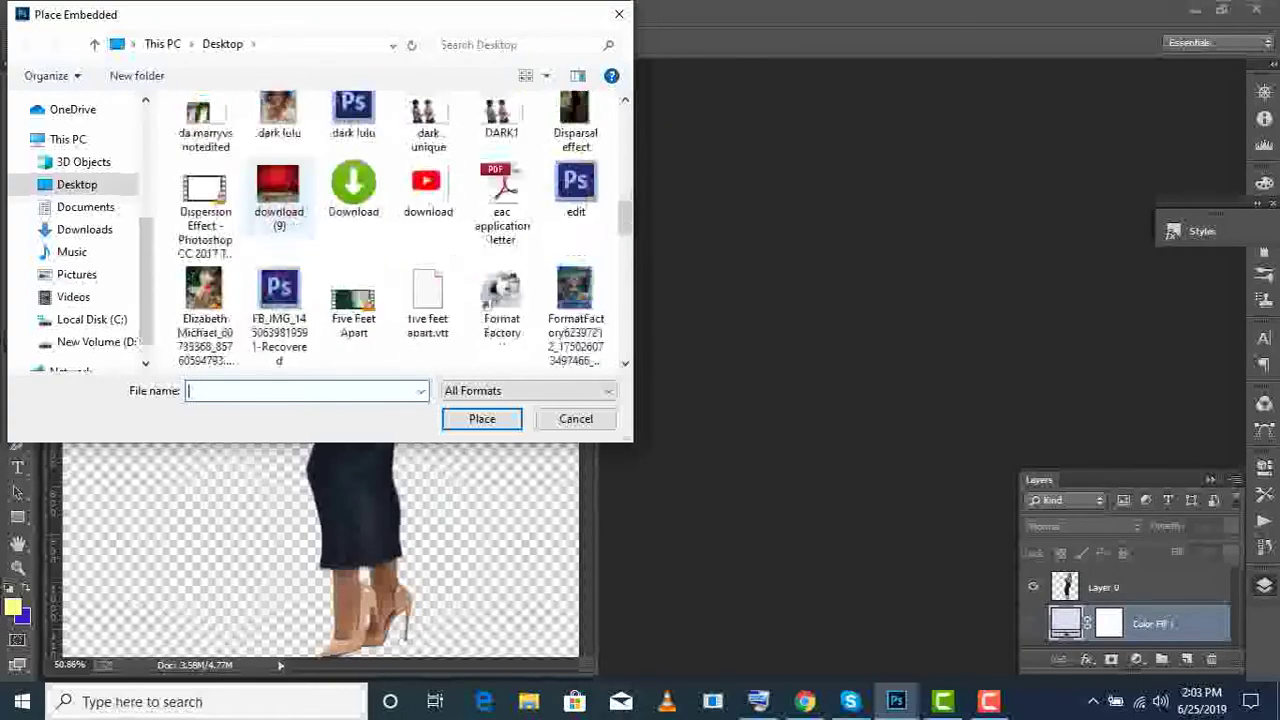
pyautogui.click(278, 195)
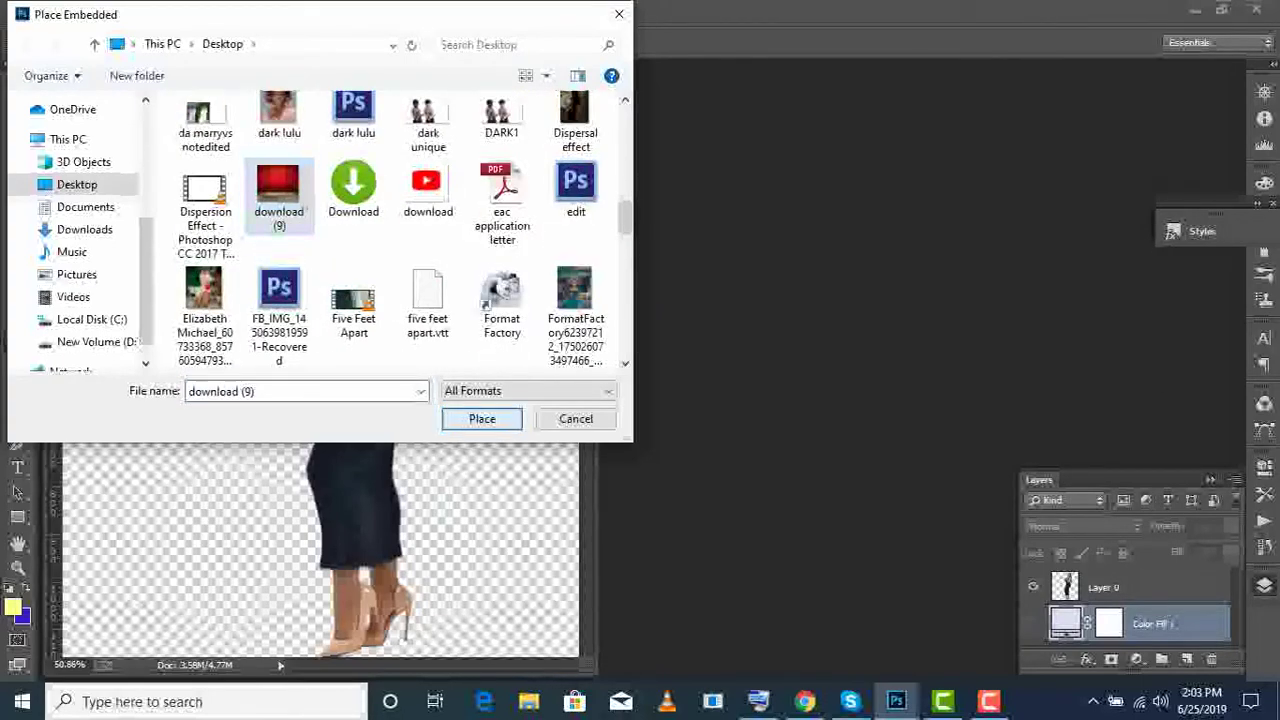
pyautogui.click(482, 418)
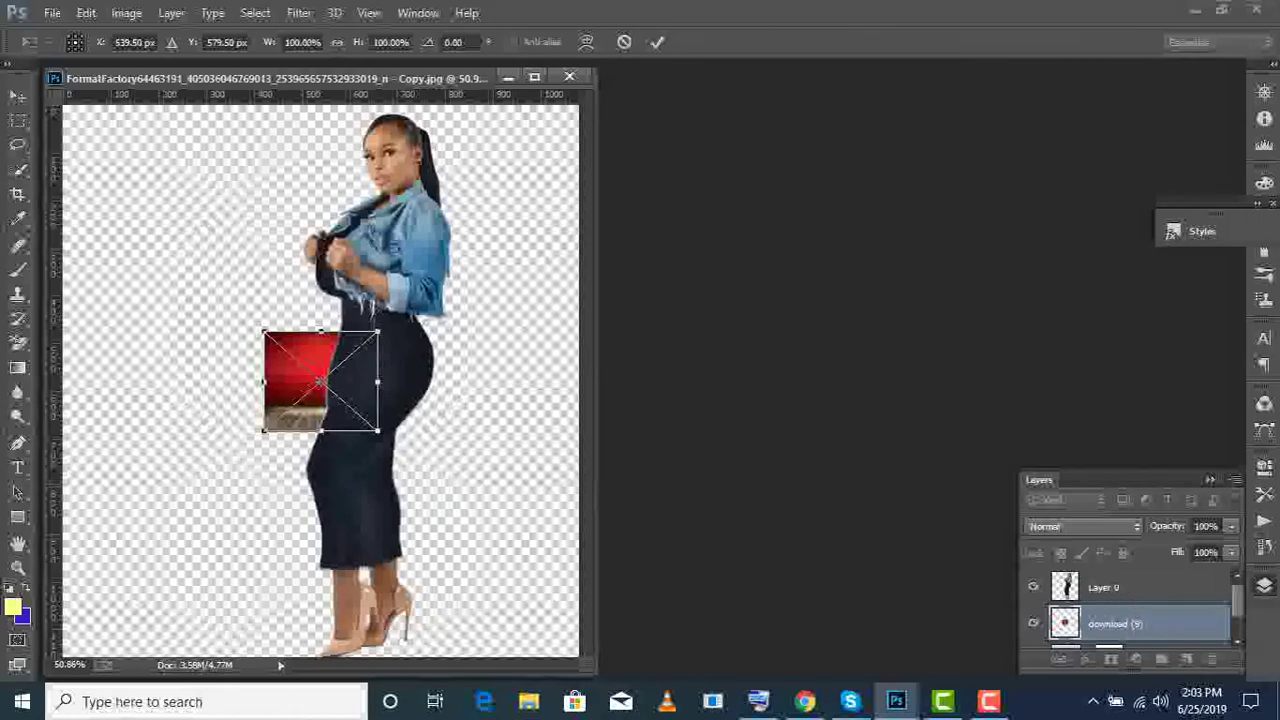
# Stretch the download (9) backdrop to all four canvas edges and commit the transform
pyautogui.moveTo(378, 381); pyautogui.dragTo(590, 381)
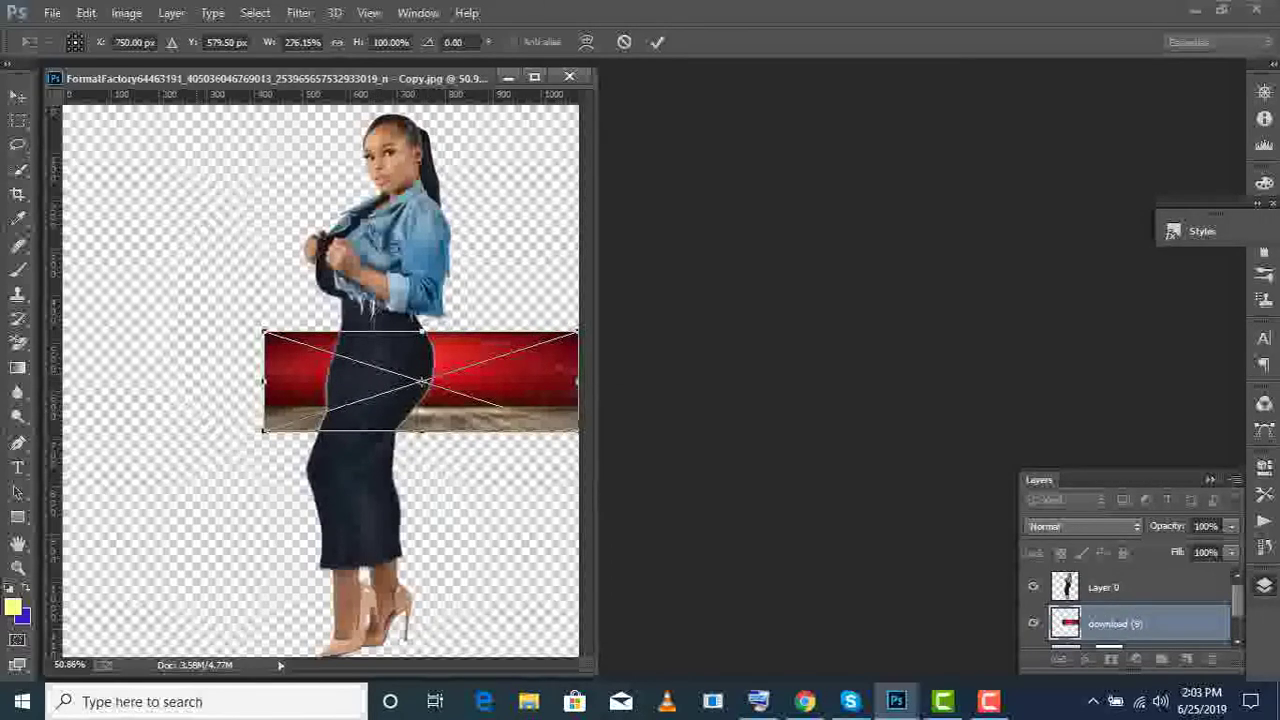
pyautogui.moveTo(263, 381); pyautogui.dragTo(64, 381)
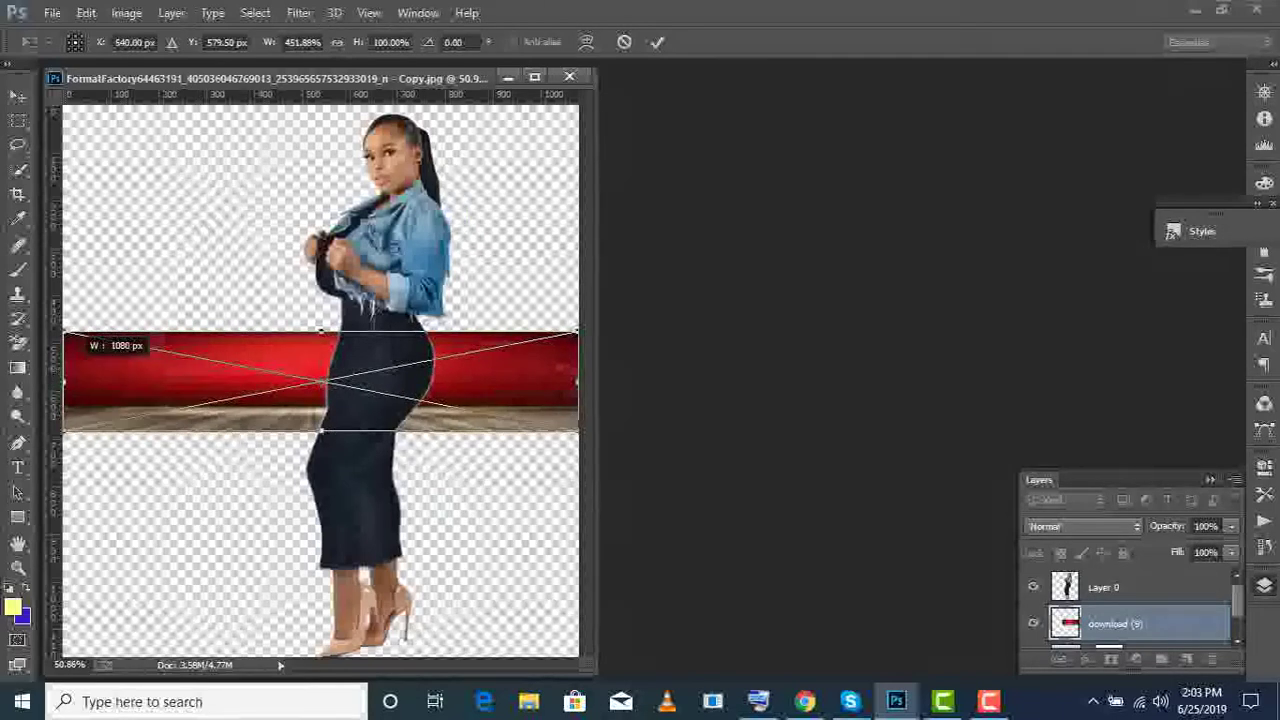
pyautogui.moveTo(321, 333); pyautogui.dragTo(321, 106)
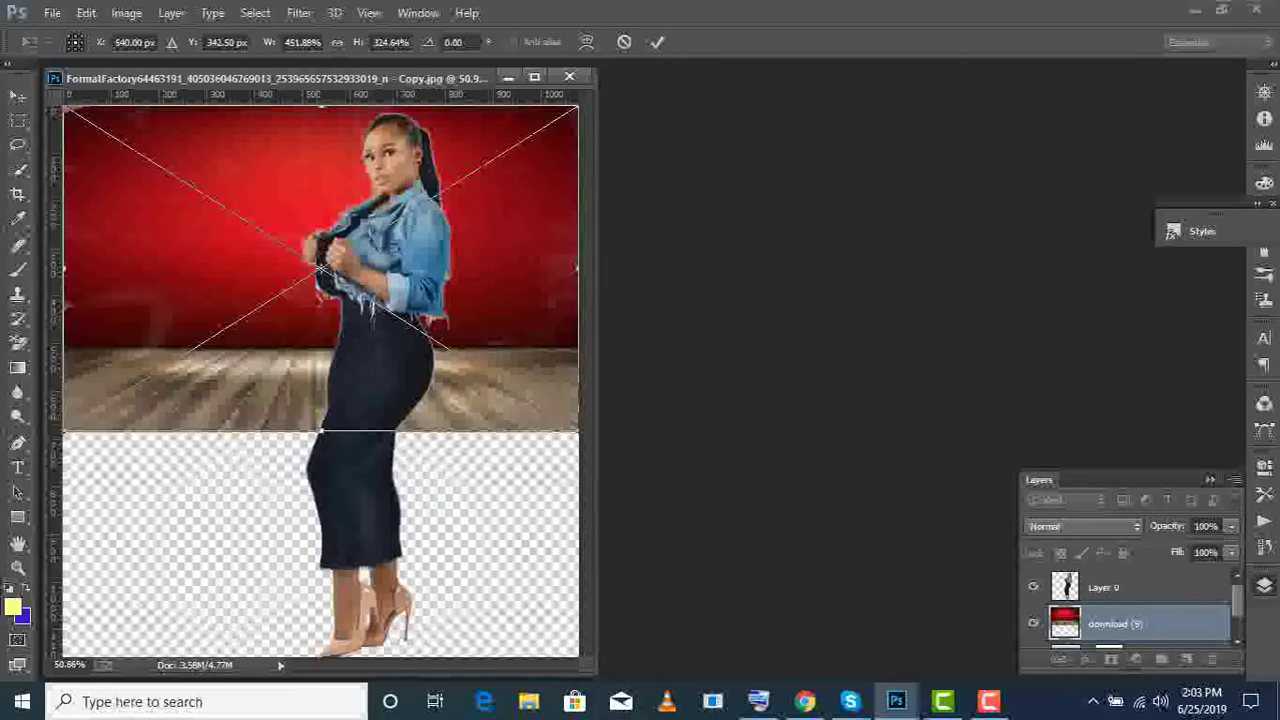
pyautogui.moveTo(321, 431); pyautogui.dragTo(328, 652)
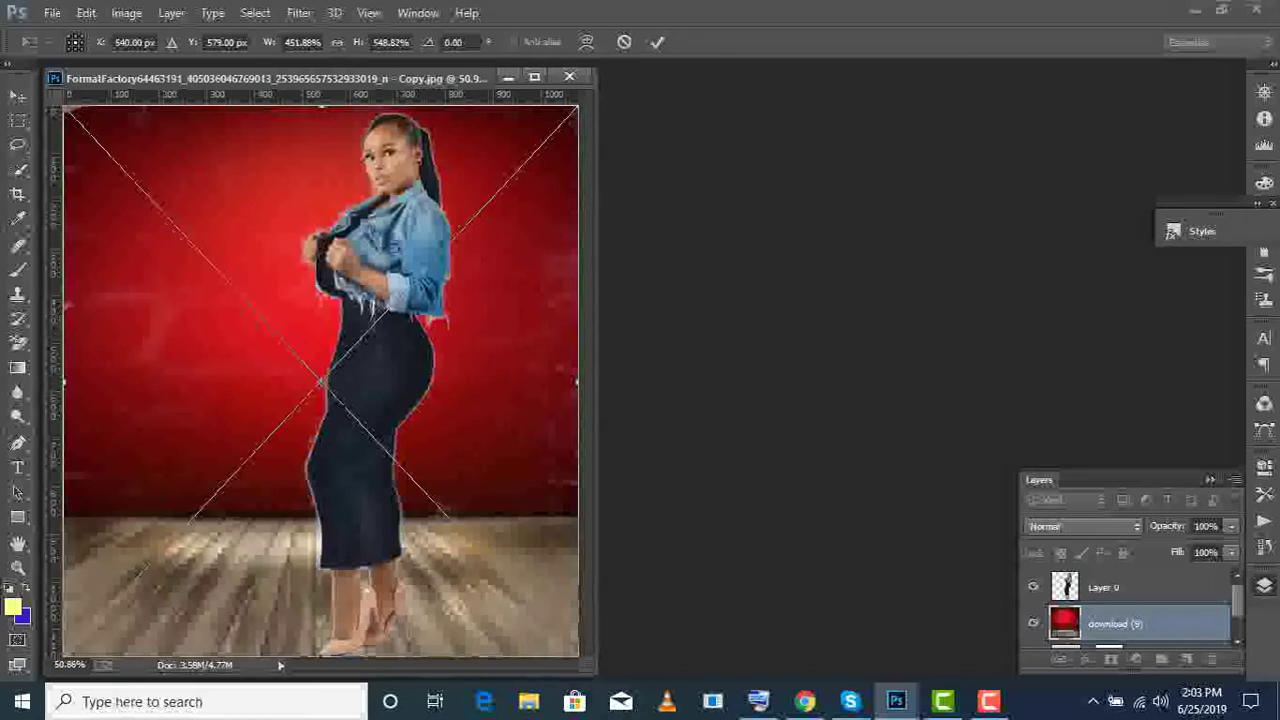
pyautogui.click(18, 342)
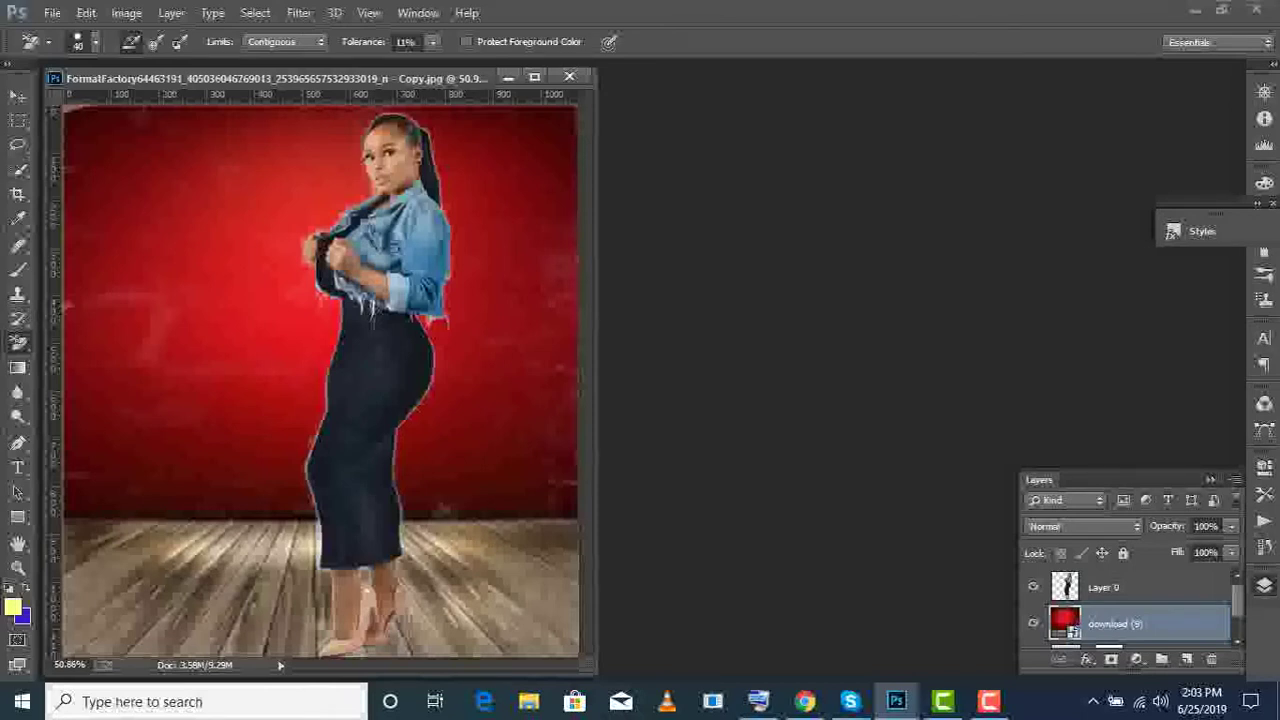
pyautogui.hotkey('alt', ']')
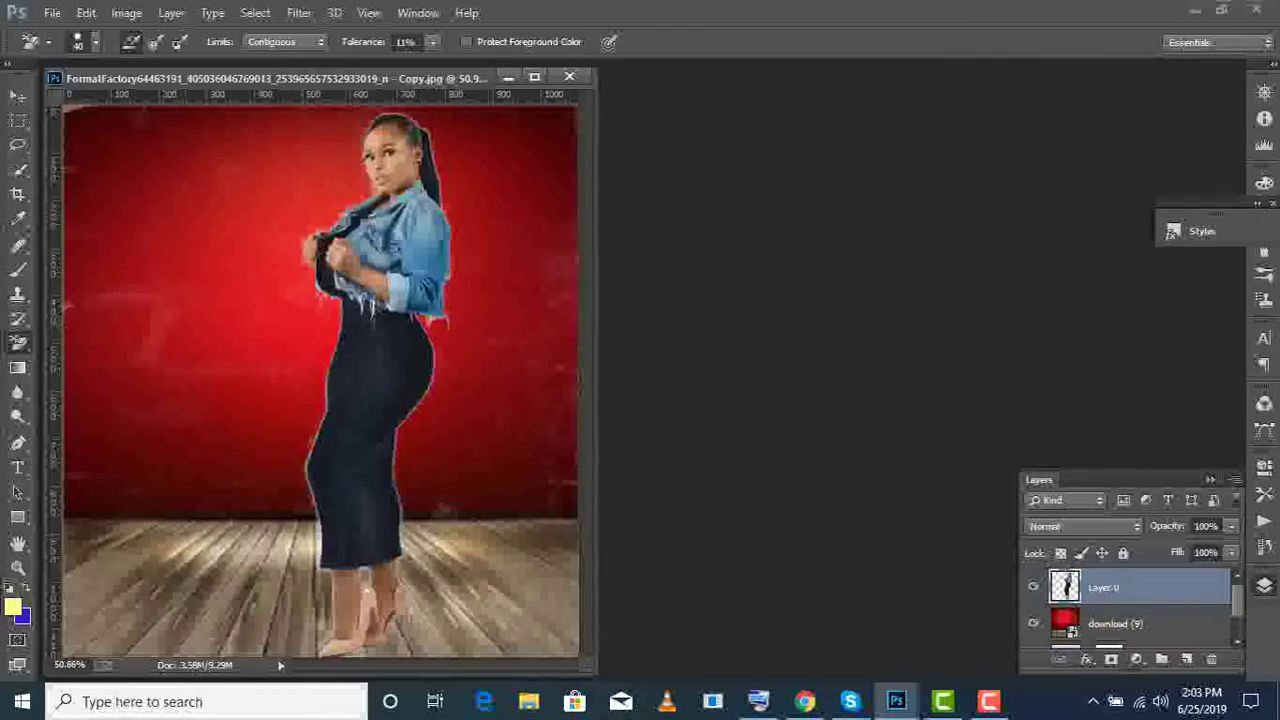
# Set the Background Eraser to a 300 px brush with 65% tolerance
pyautogui.press('[')
pyautogui.press(']')
pyautogui.press(']')
pyautogui.press(']')
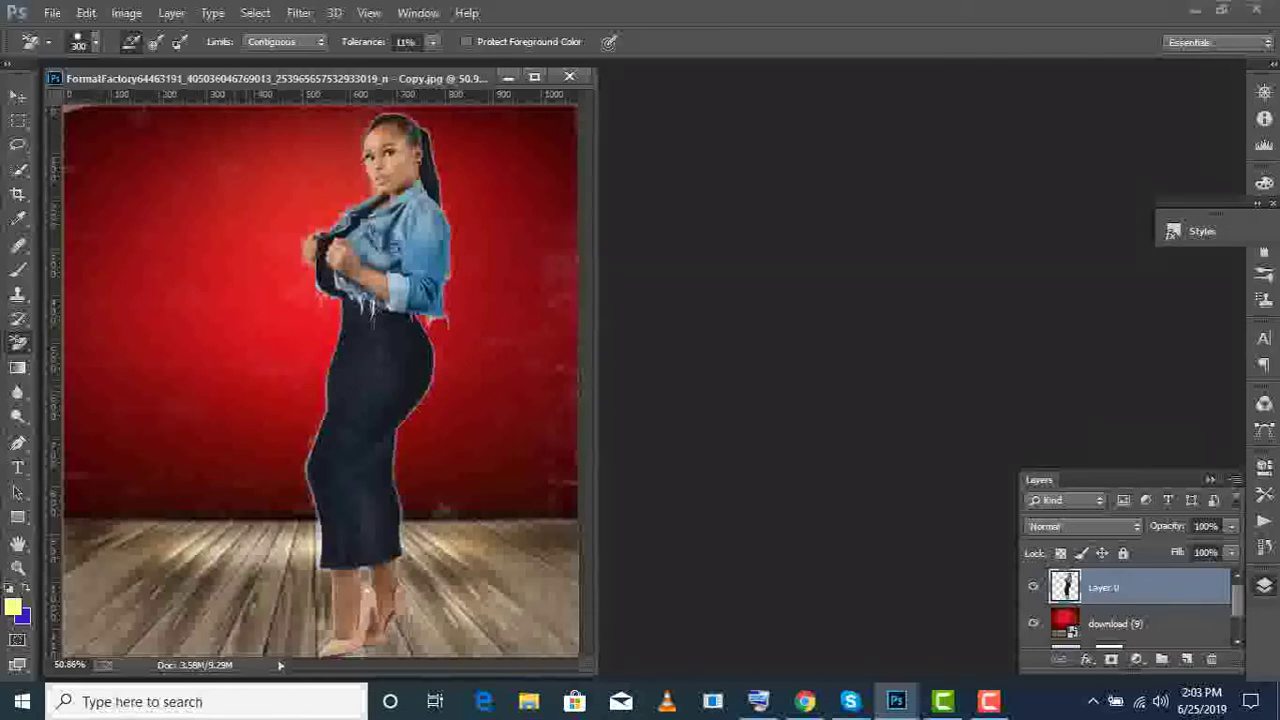
pyautogui.click(432, 42)
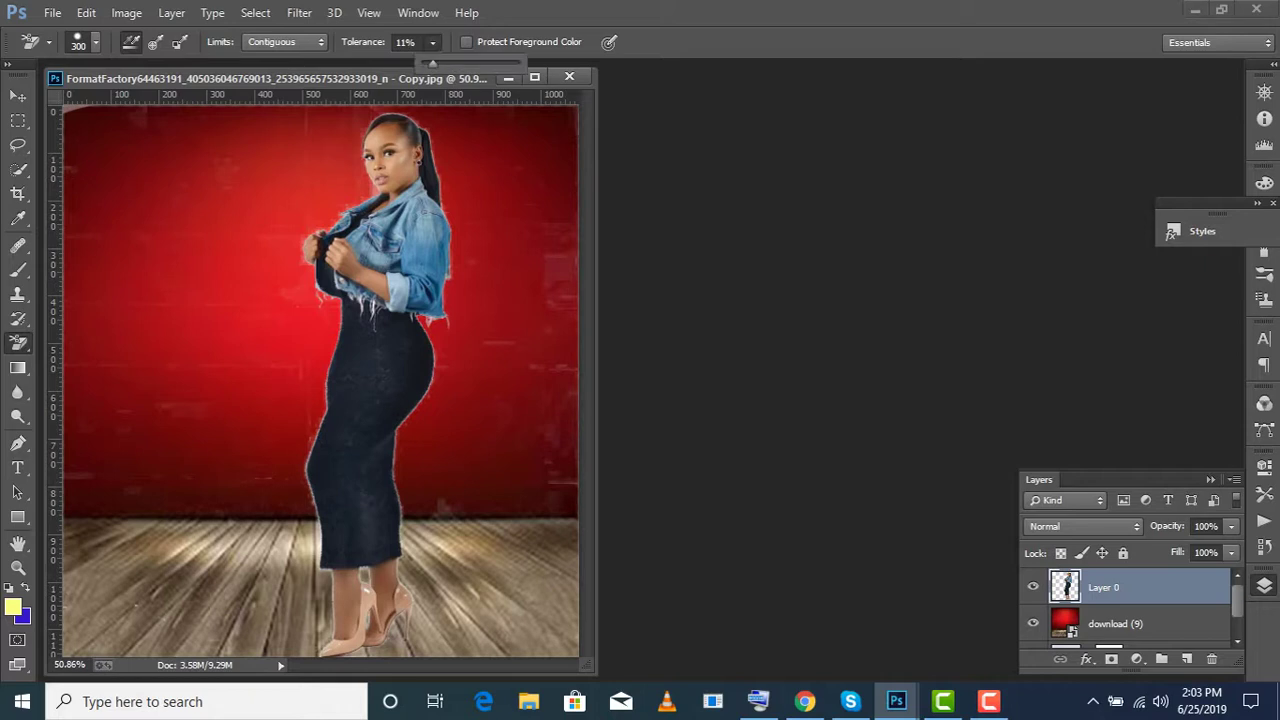
pyautogui.moveTo(432, 63); pyautogui.dragTo(484, 63)
pyautogui.press('Return')
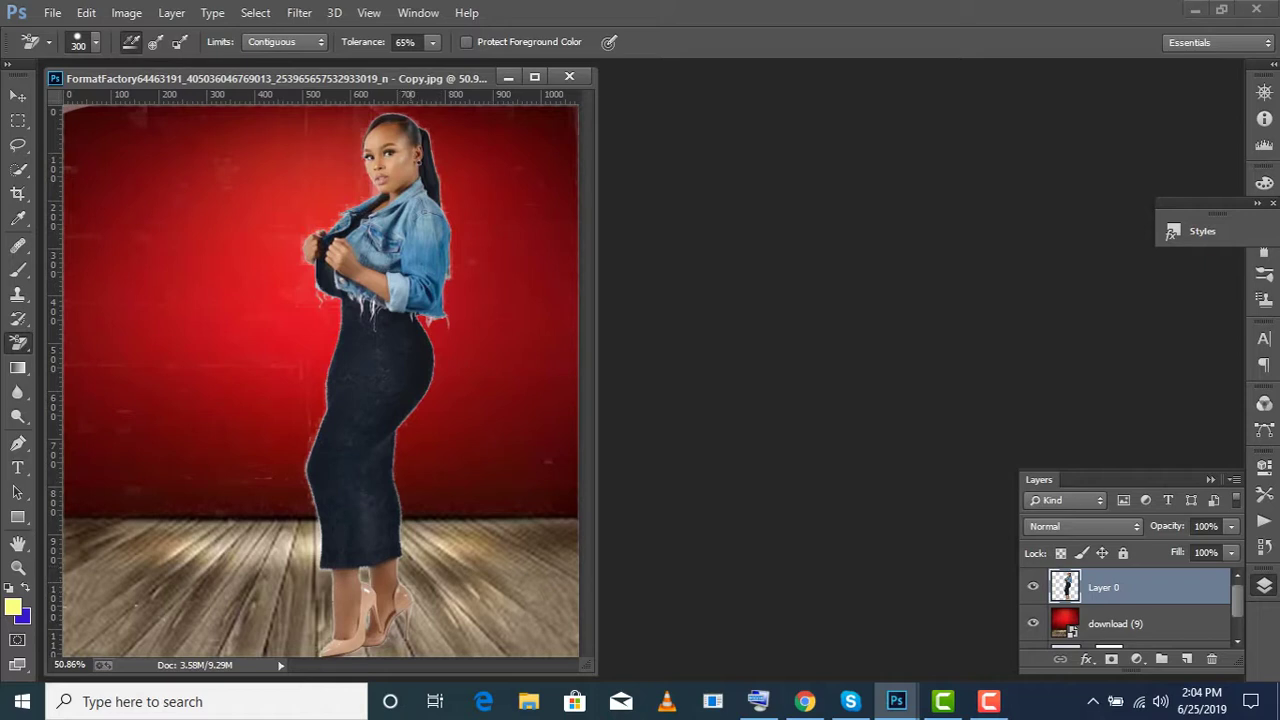
# Undo an accidental erase on the lower right skirt and lower the eraser tolerance
pyautogui.click(395, 525)
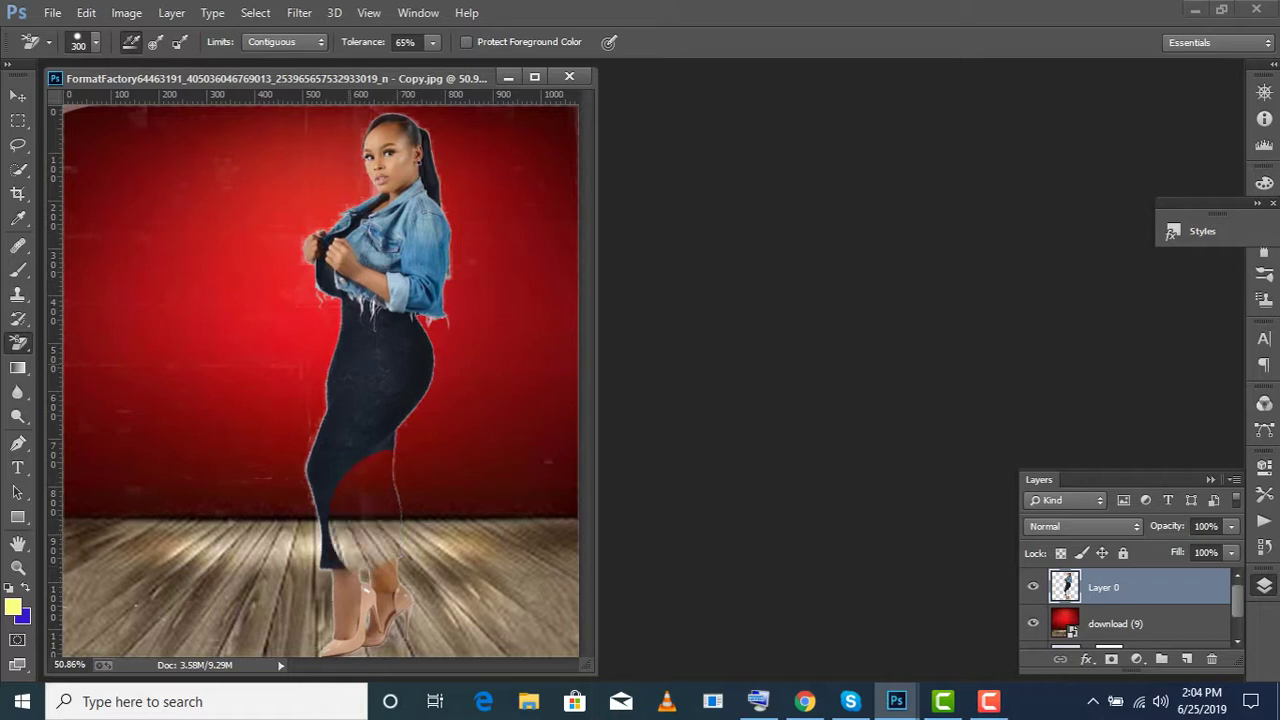
pyautogui.click(86, 12)
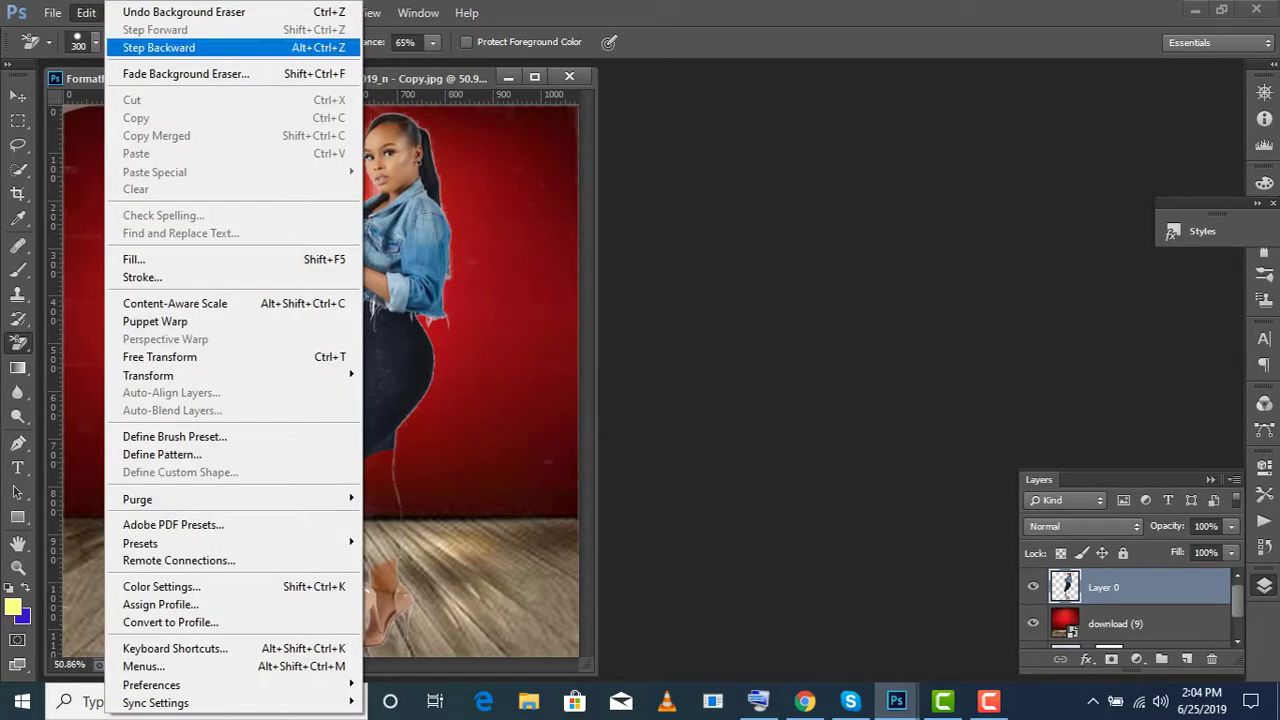
pyautogui.click(159, 47)
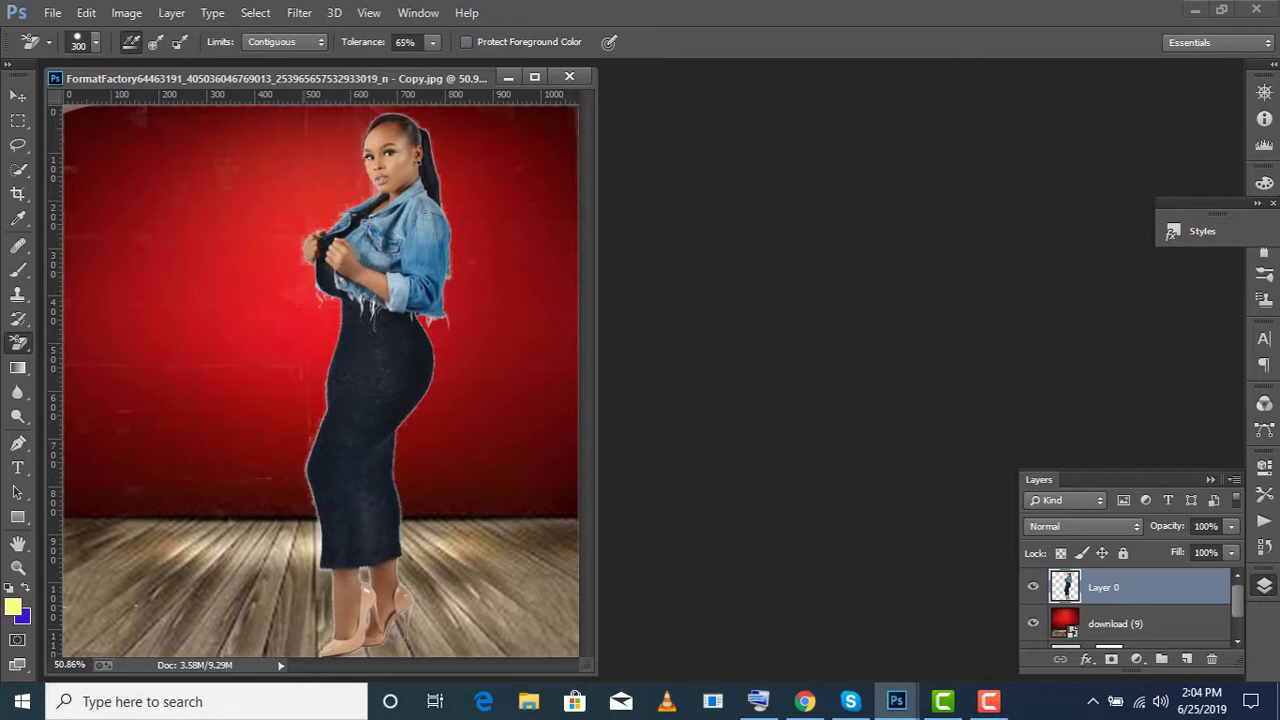
pyautogui.click(432, 42)
pyautogui.moveTo(432, 63); pyautogui.dragTo(394, 63)
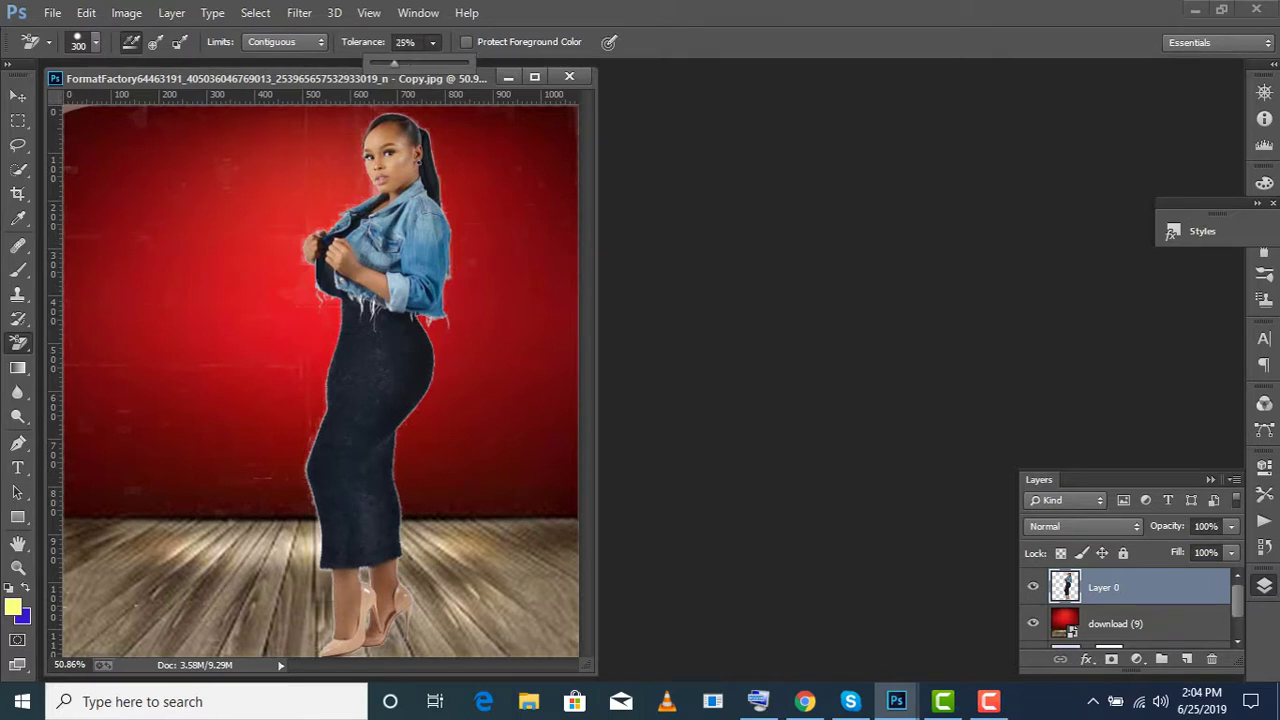
pyautogui.press('Return')
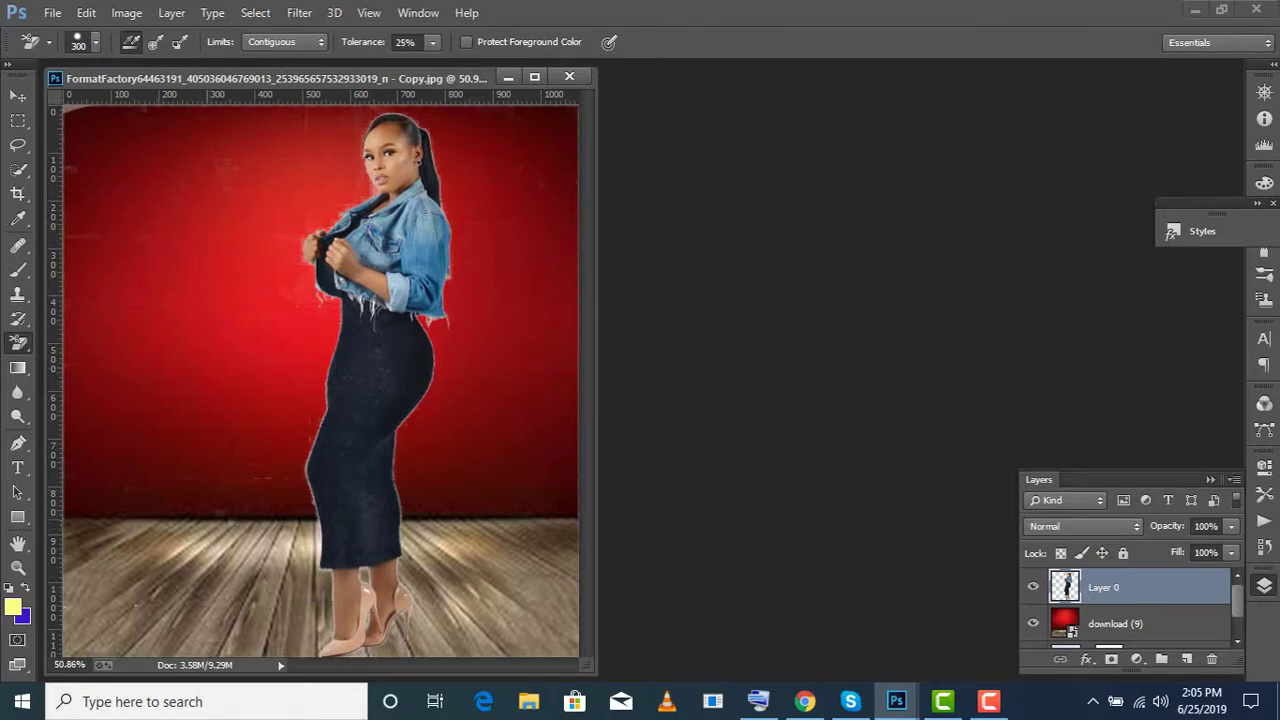
# Set the eraser to an 80 brush at 10% tolerance and zoom in on the dress
pyautogui.press('[')
pyautogui.press('[')
pyautogui.press('[')
pyautogui.press('[')
pyautogui.press('[')
pyautogui.press('[')
pyautogui.click(432, 42)
pyautogui.moveTo(432, 63); pyautogui.dragTo(418, 63)
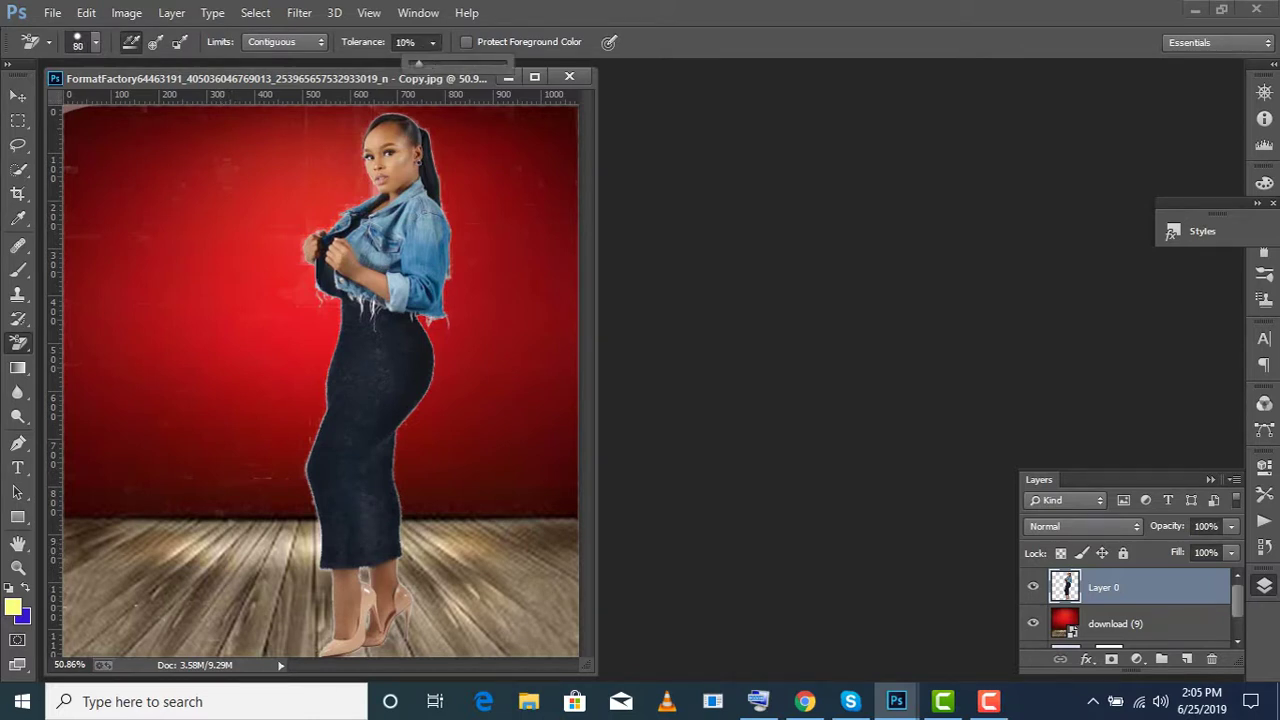
pyautogui.press('z')
pyautogui.click(370, 580)
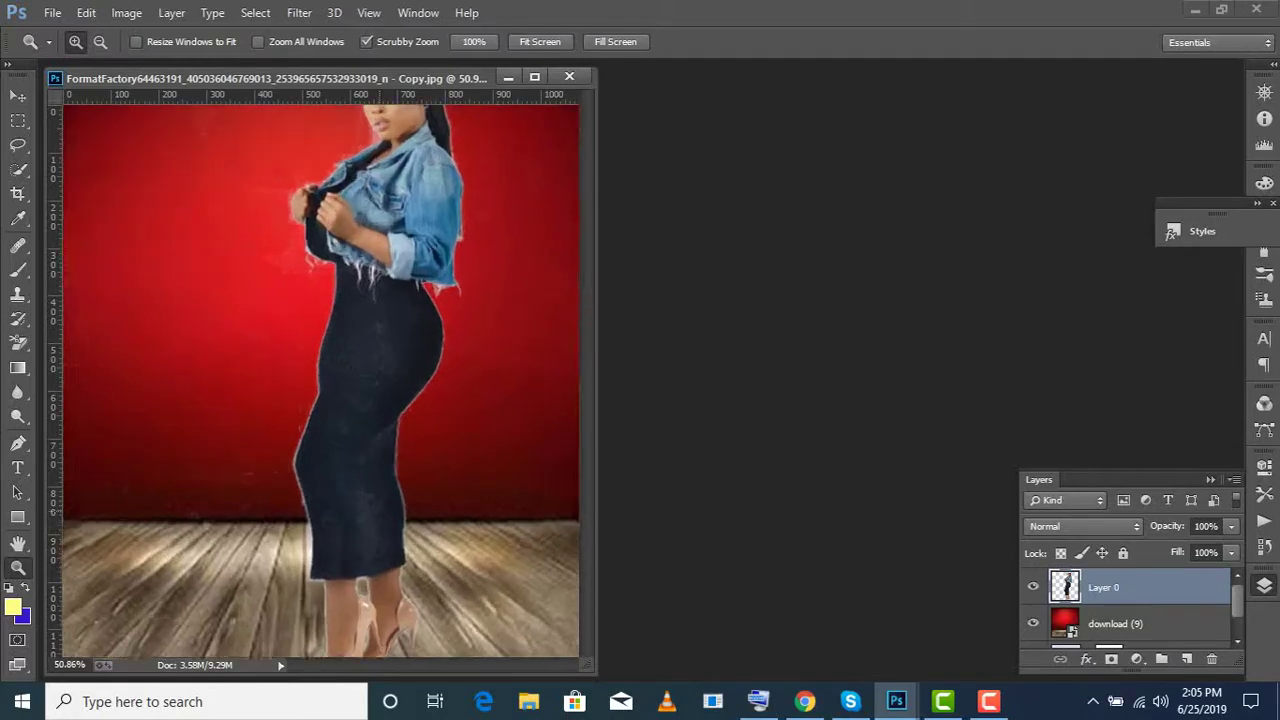
# Zoom in on the skirt hem and set the Background Eraser tolerance to 19%
pyautogui.click(370, 610)
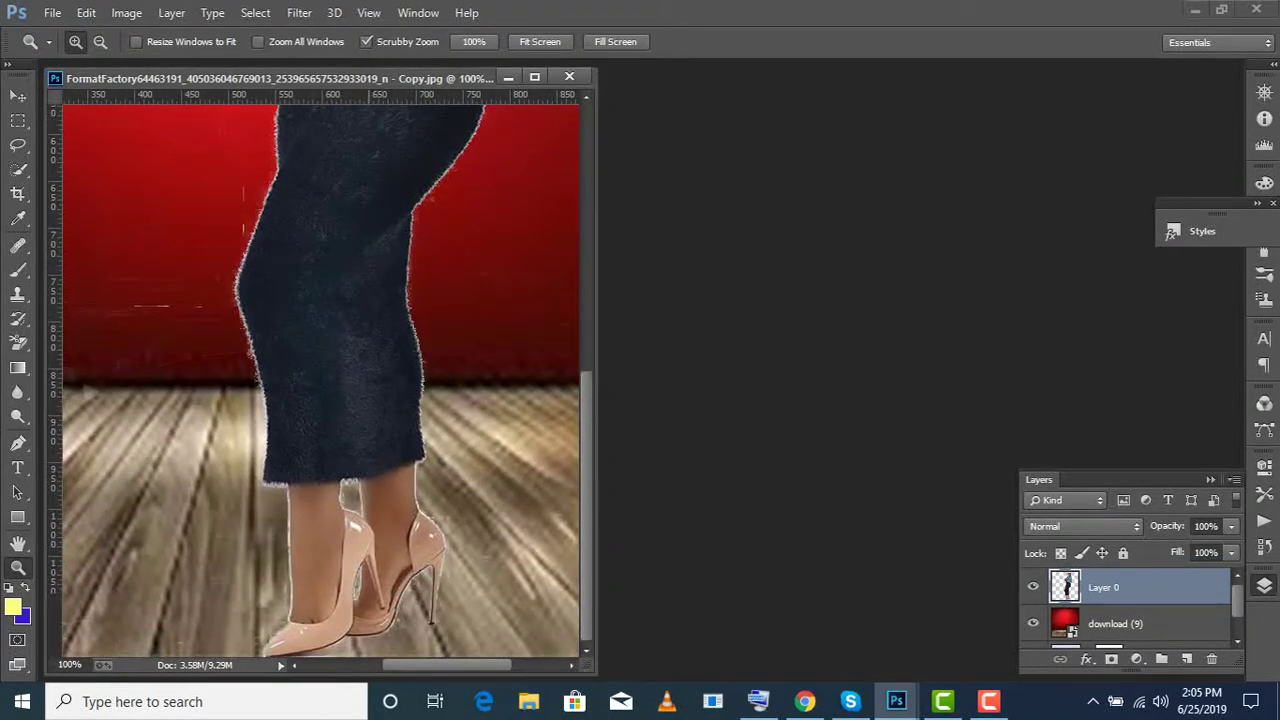
pyautogui.scroll(3, 320, 380)
pyautogui.scroll(-1, 320, 380)
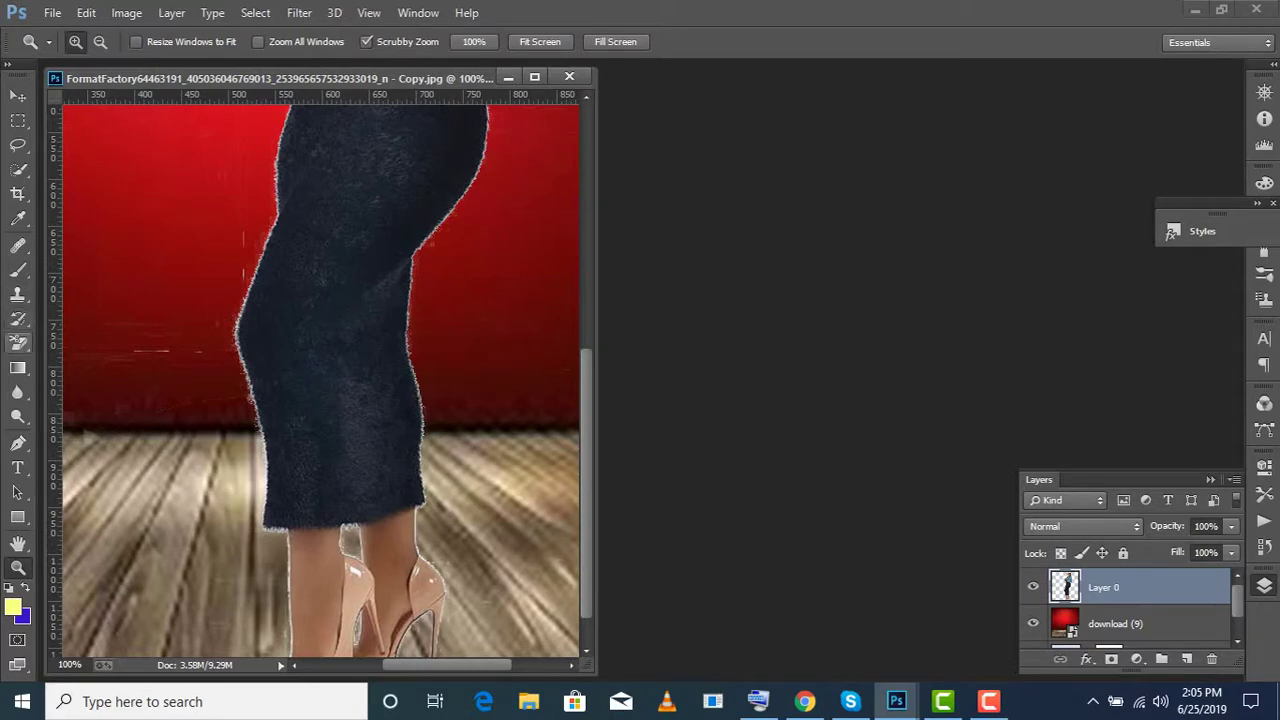
pyautogui.click(18, 342)
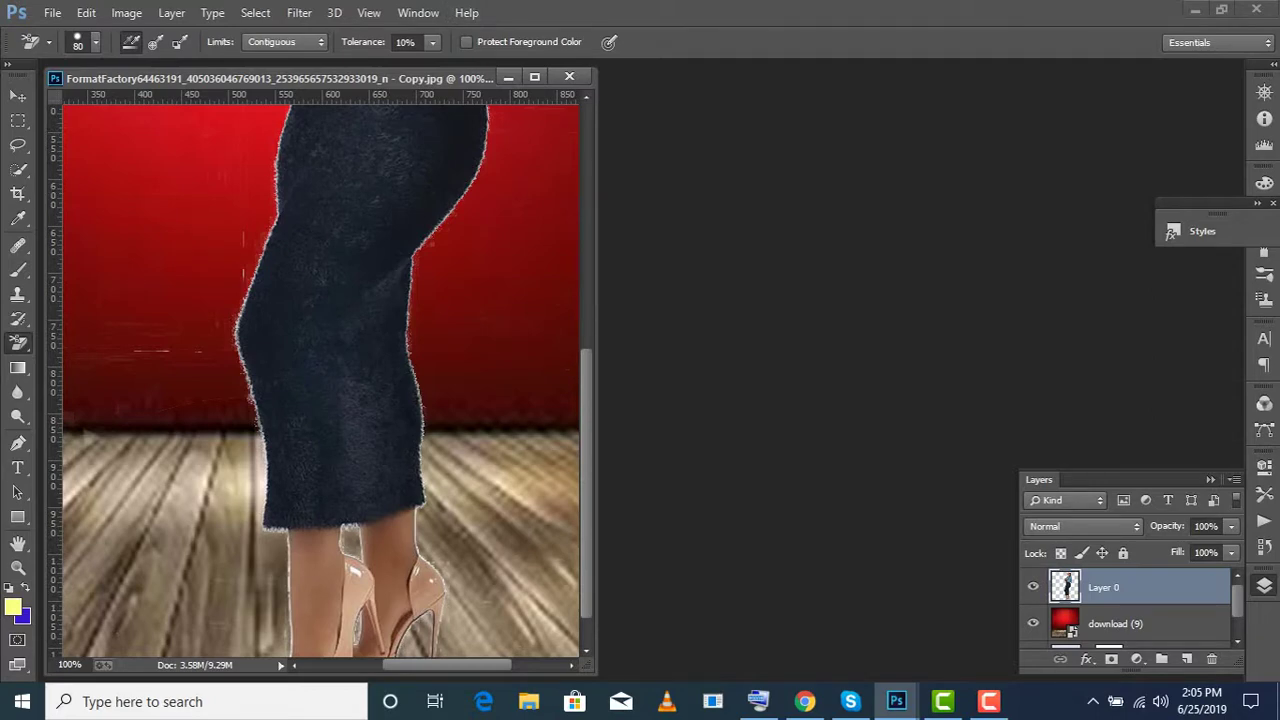
pyautogui.click(432, 42)
pyautogui.moveTo(432, 63); pyautogui.dragTo(441, 63)
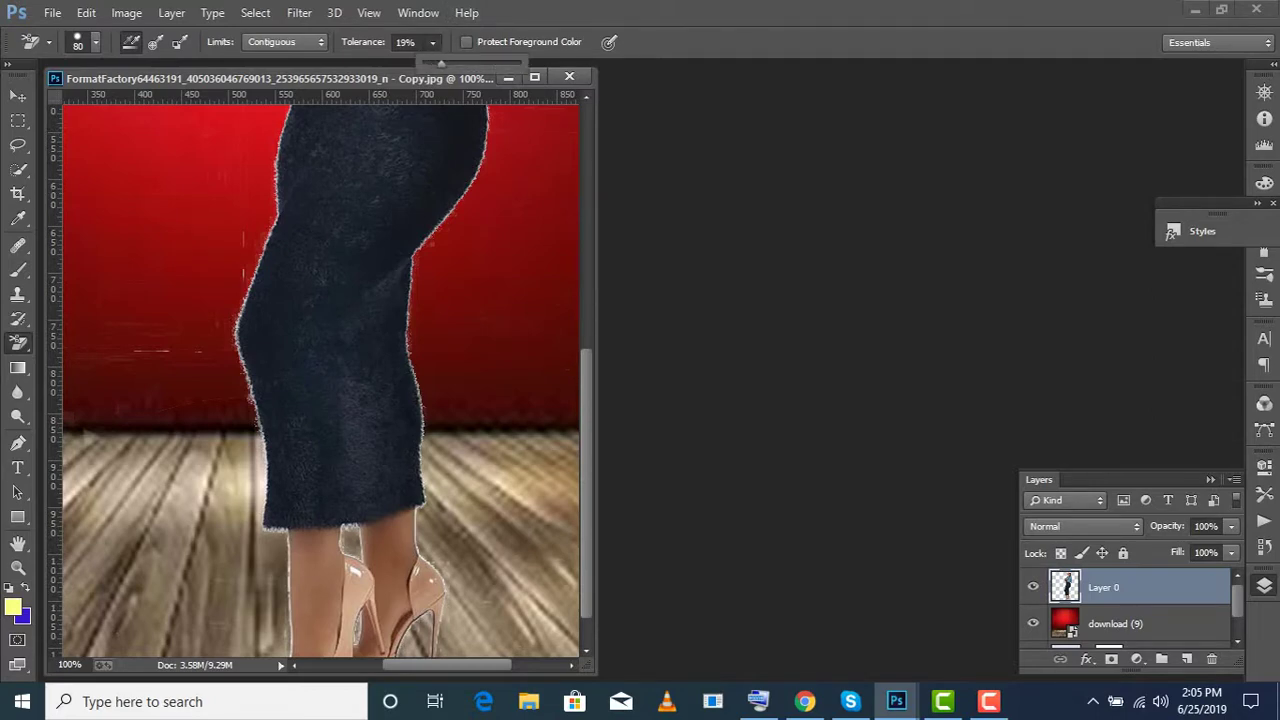
pyautogui.press('Return')
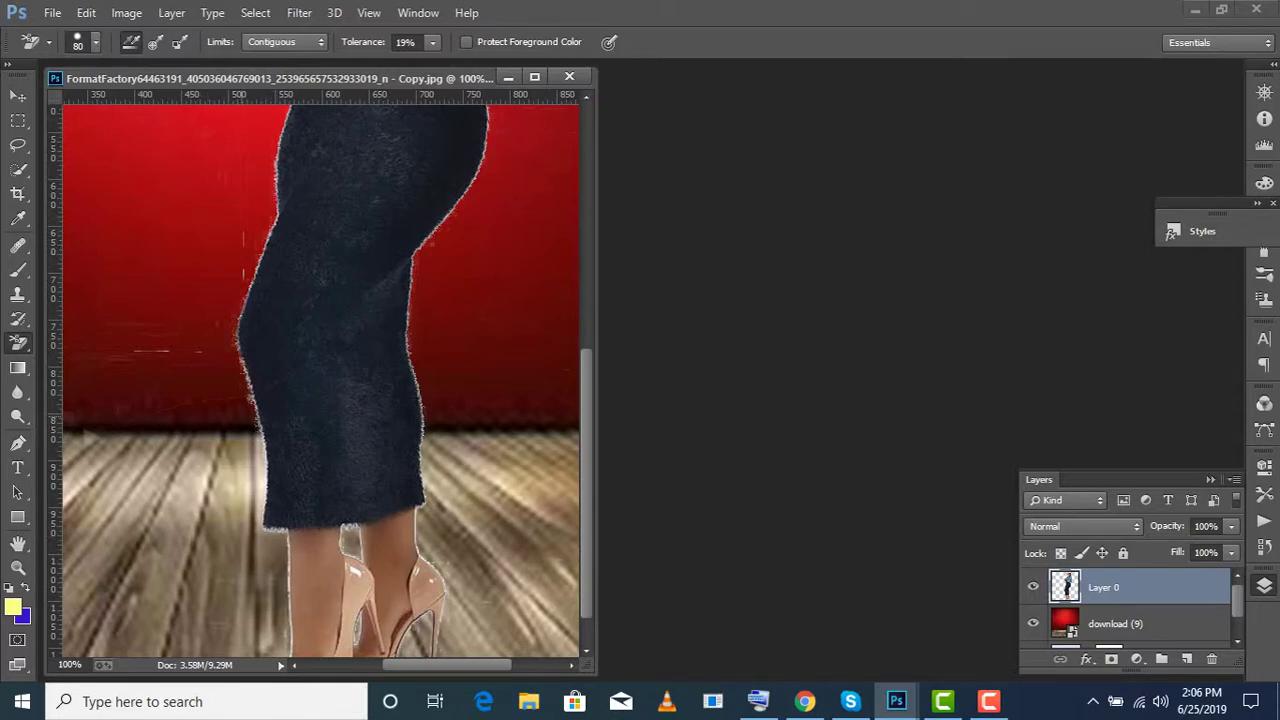
# Test-erase beside both skirt edges, then step backward to restore each
pyautogui.click(270, 420)
pyautogui.click(86, 12)
pyautogui.click(140, 46)
pyautogui.click(398, 368)
pyautogui.click(86, 12)
pyautogui.click(140, 31)
pyautogui.scroll(2, 320, 380)
# Undo a small erased patch and lower the eraser tolerance to 9%
pyautogui.scroll(2, 320, 380)
pyautogui.scroll(1, 320, 380)
pyautogui.scroll(1, 320, 380)
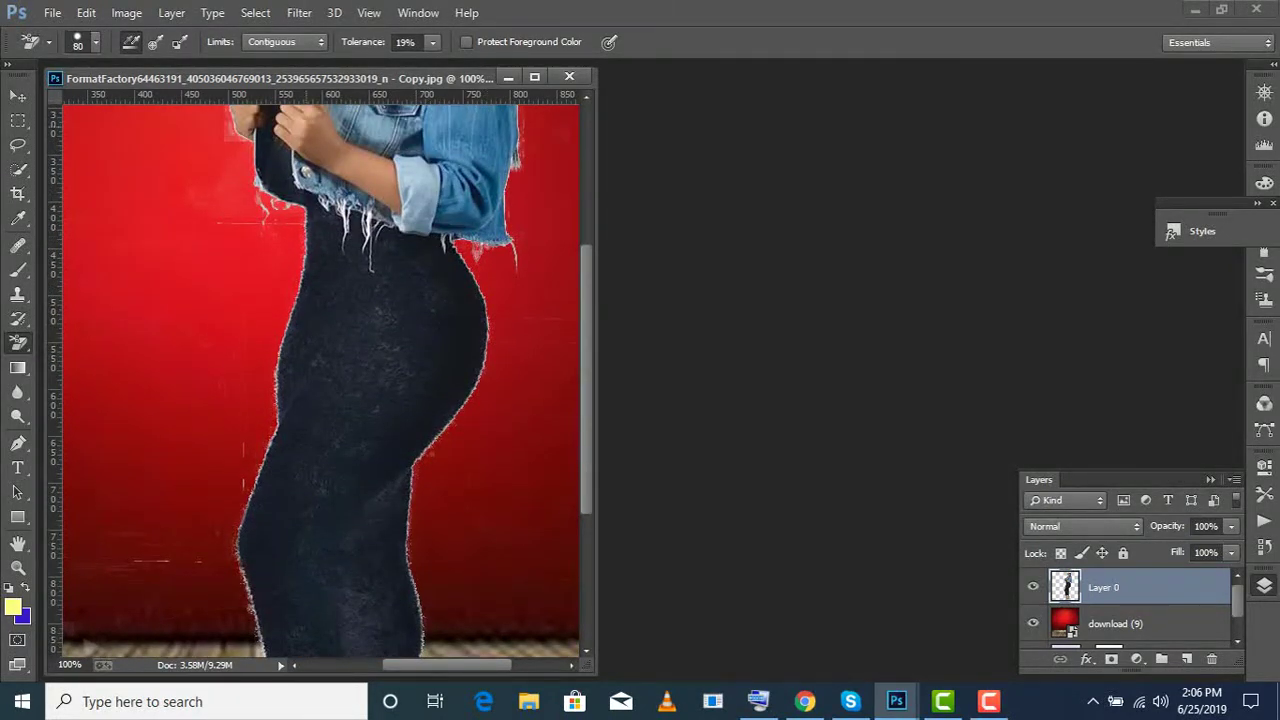
pyautogui.click(86, 12)
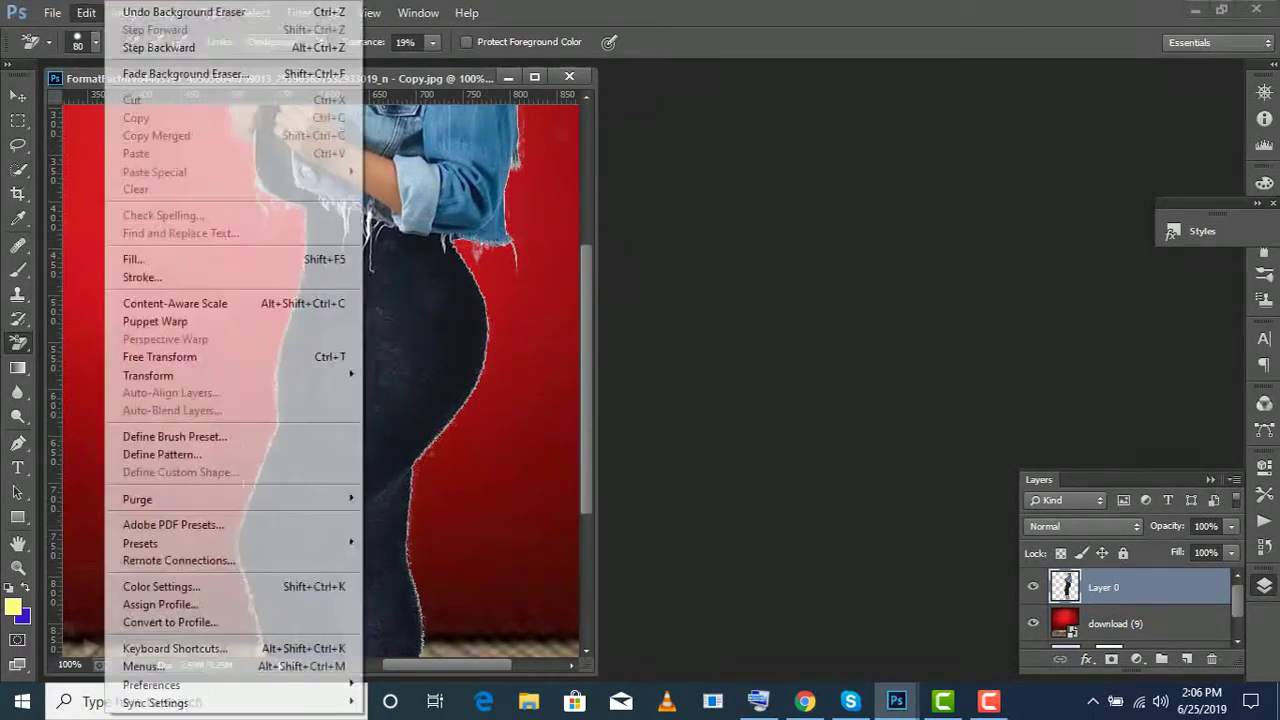
pyautogui.click(140, 47)
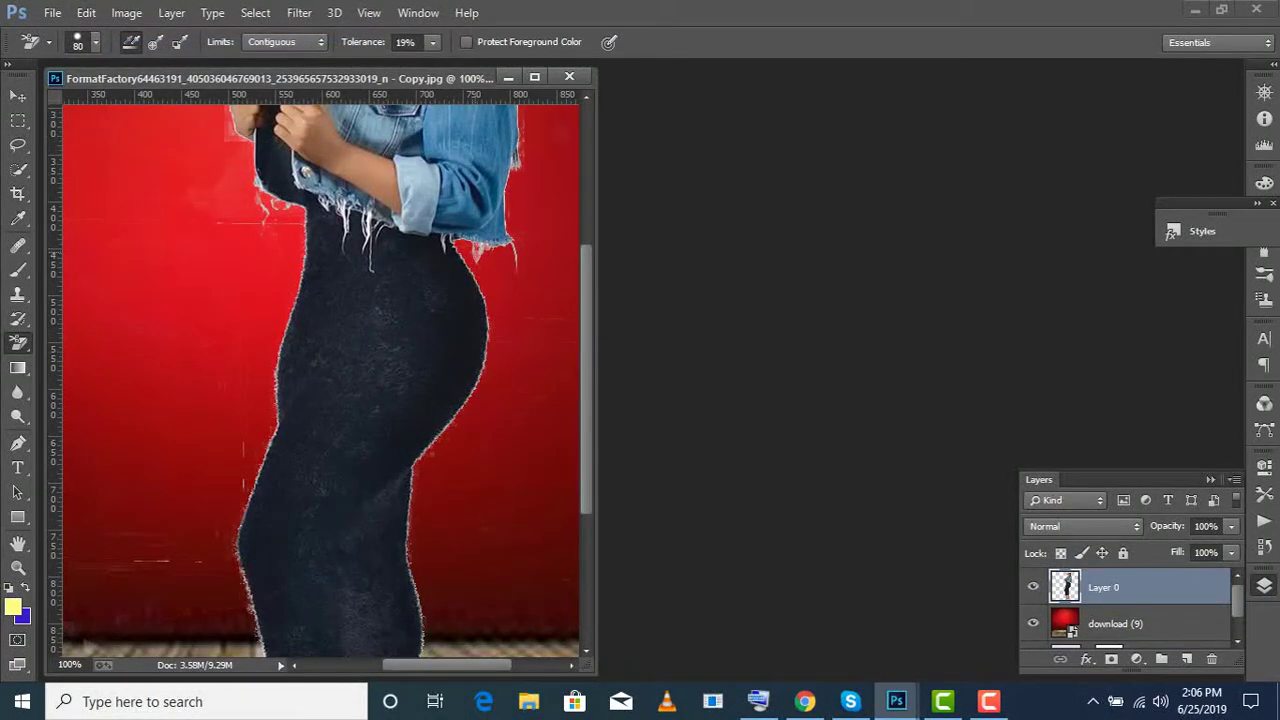
pyautogui.click(432, 42)
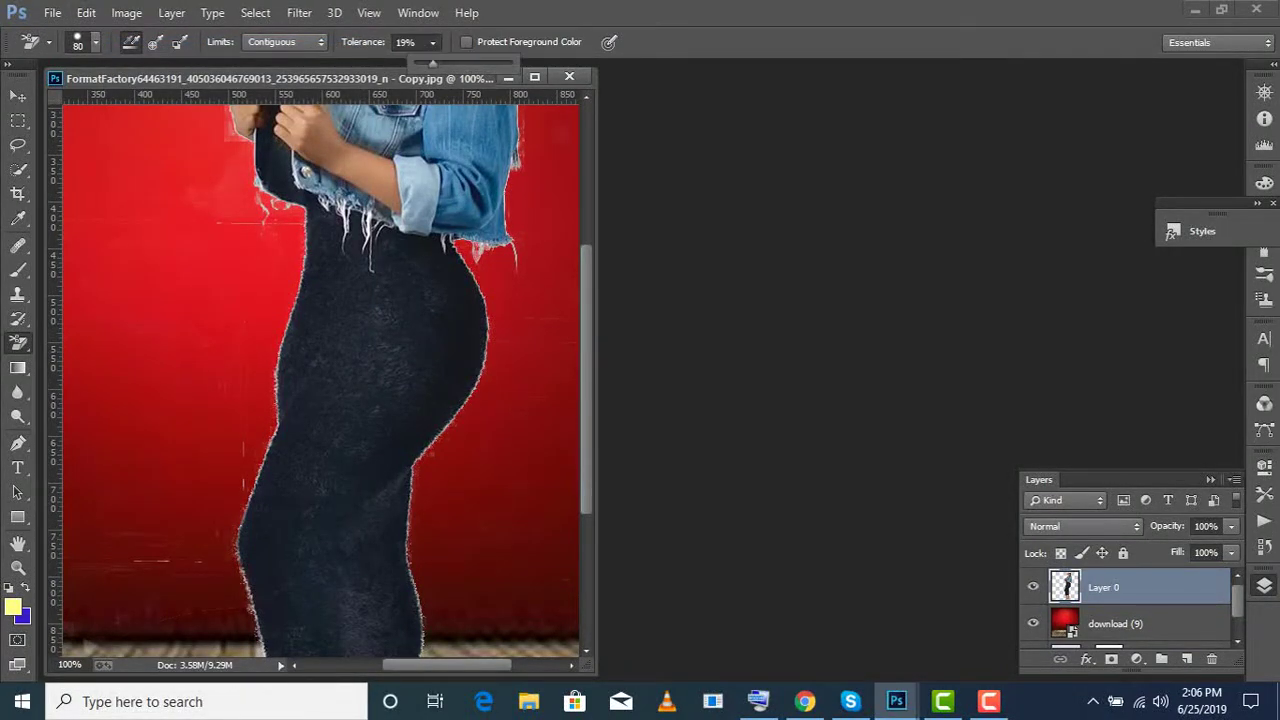
pyautogui.moveTo(432, 63); pyautogui.dragTo(423, 63)
pyautogui.click(477, 252)
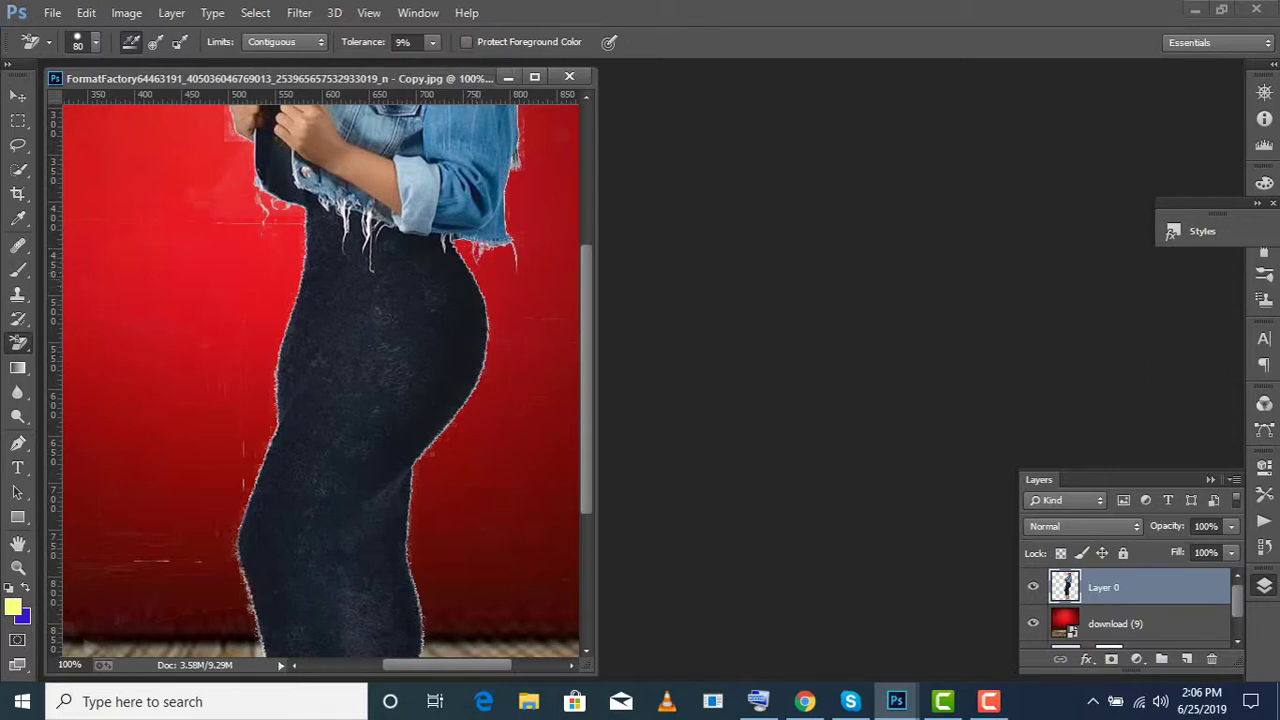
# Test-erase along the skirt's hip edge, then step backward twice to restore it
pyautogui.click(480, 308)
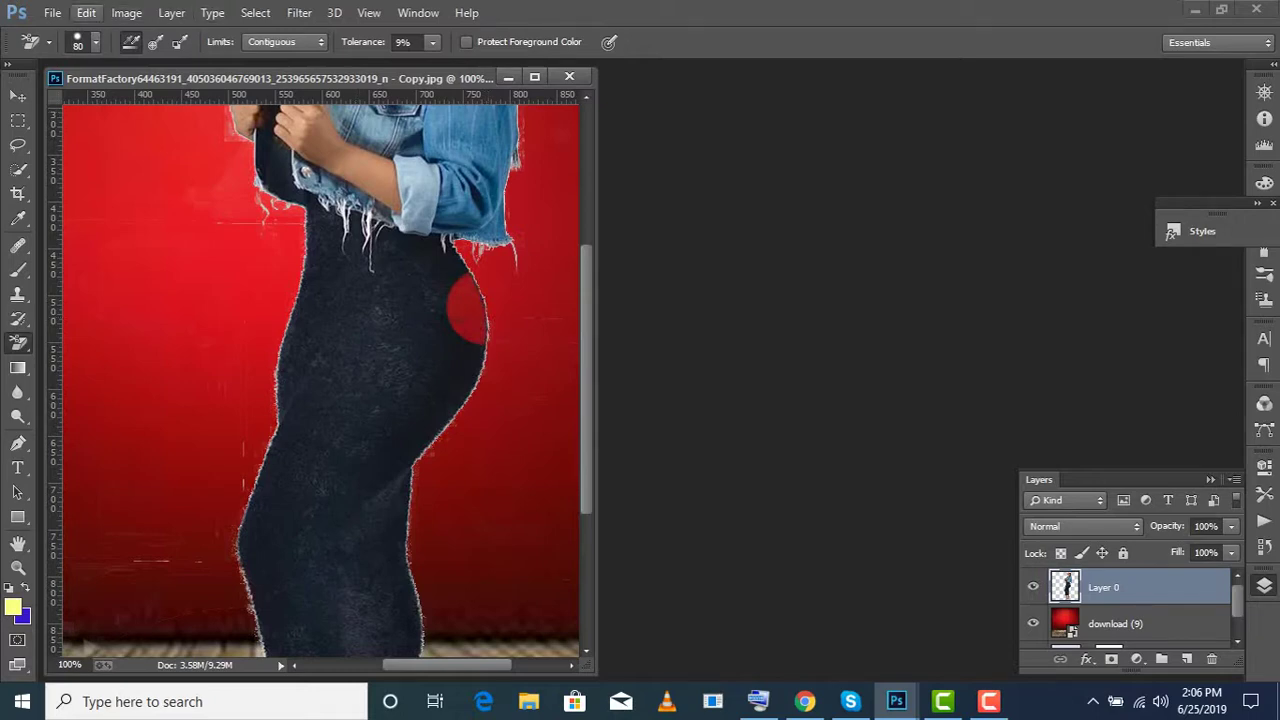
pyautogui.click(86, 12)
pyautogui.click(165, 41)
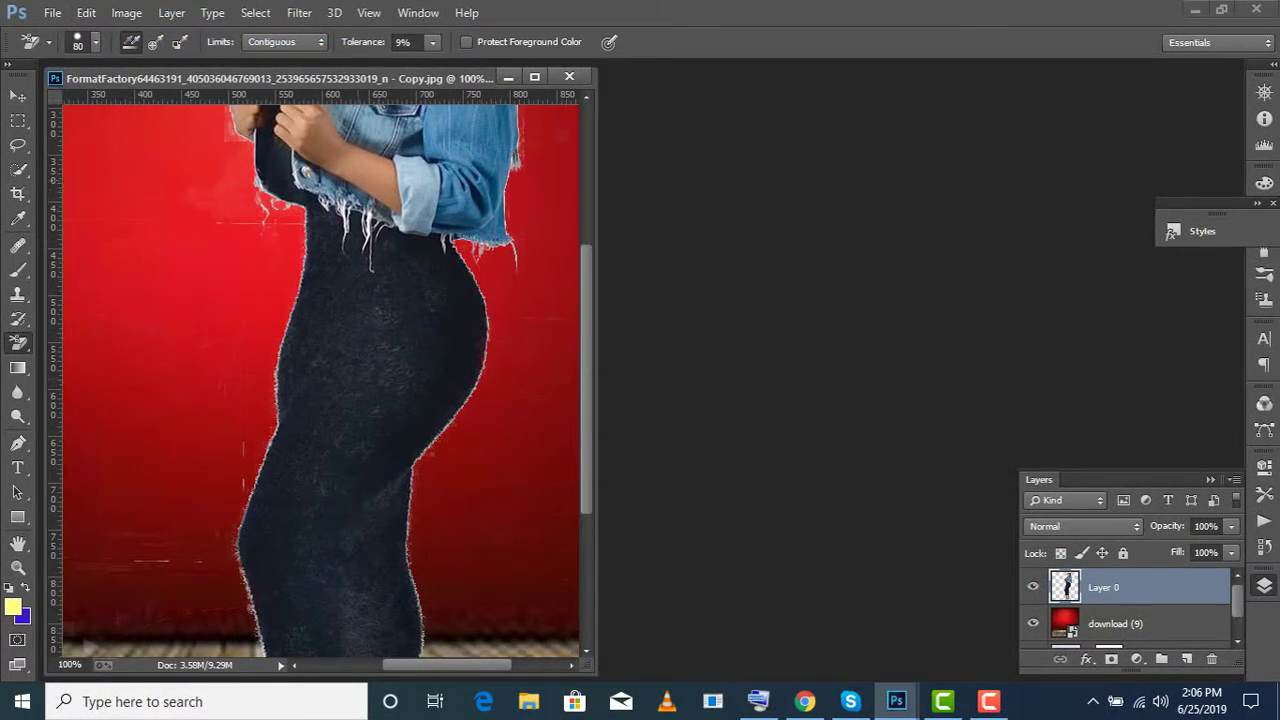
pyautogui.click(86, 12)
pyautogui.click(160, 47)
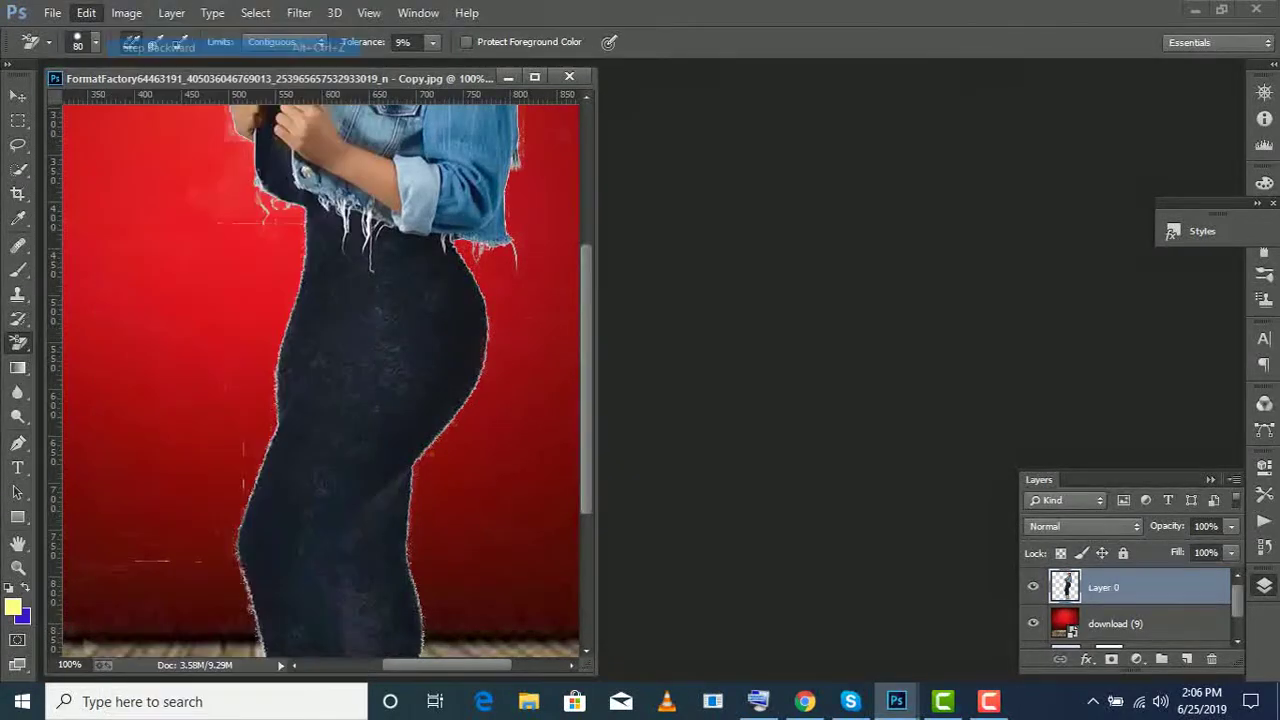
pyautogui.scroll(2, 320, 380)
pyautogui.scroll(3, 320, 380)
pyautogui.scroll(3, 320, 380)
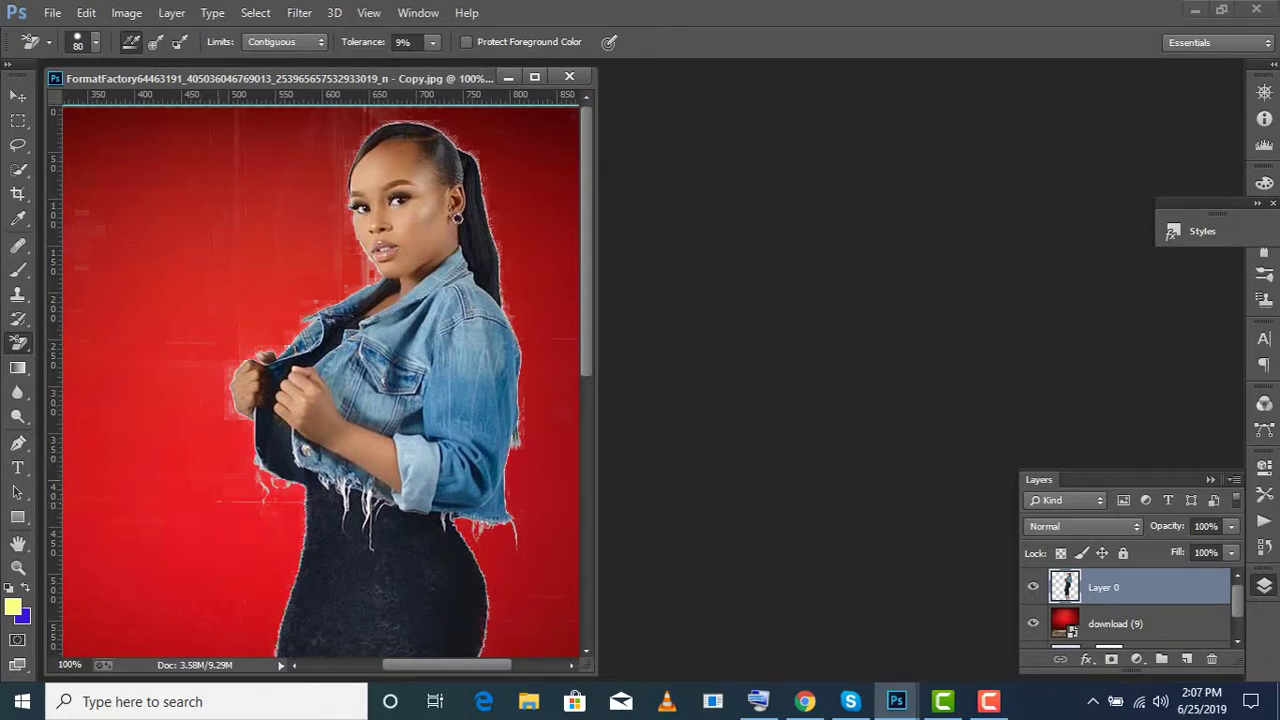
# Scroll over the zoomed-in skirt to inspect the erased edges
pyautogui.scroll(-2, 320, 380)
pyautogui.scroll(-5, 320, 380)
pyautogui.scroll(-1, 320, 380)
pyautogui.scroll(-1, 320, 380)
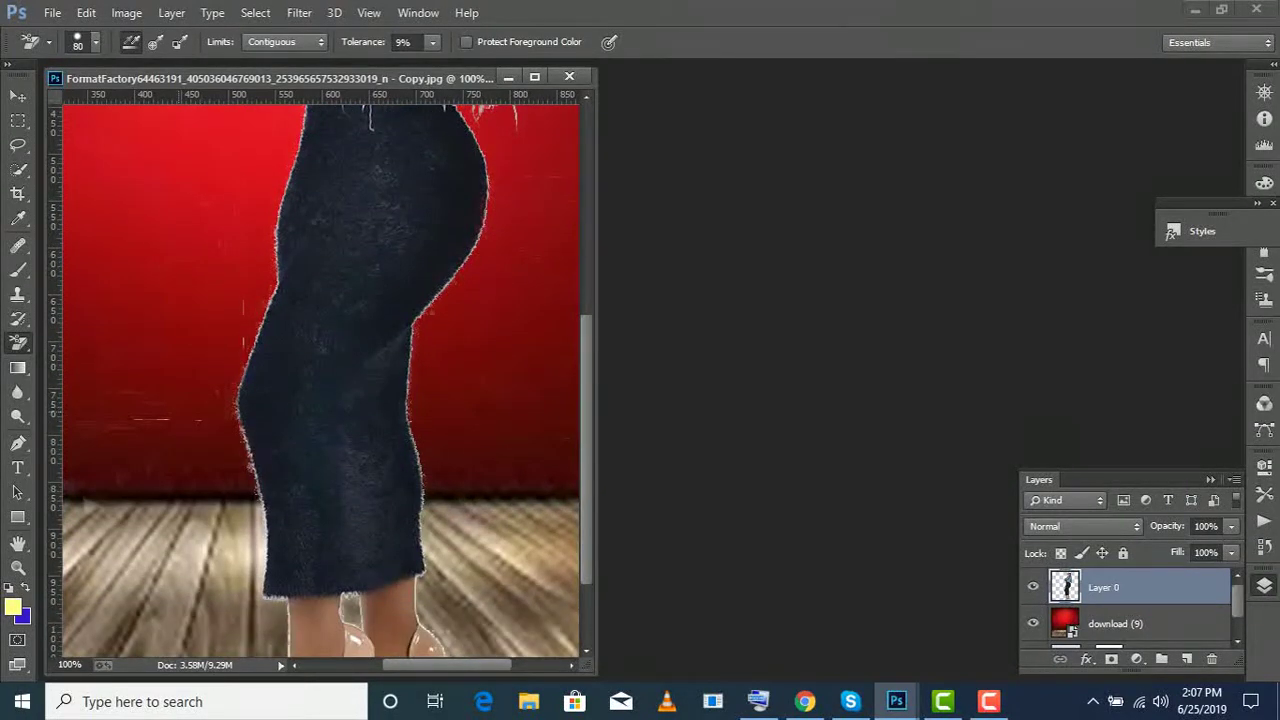
pyautogui.scroll(-1, 320, 380)
pyautogui.scroll(1, 320, 380)
pyautogui.scroll(1, 320, 380)
pyautogui.scroll(1, 320, 380)
pyautogui.scroll(1, 320, 380)
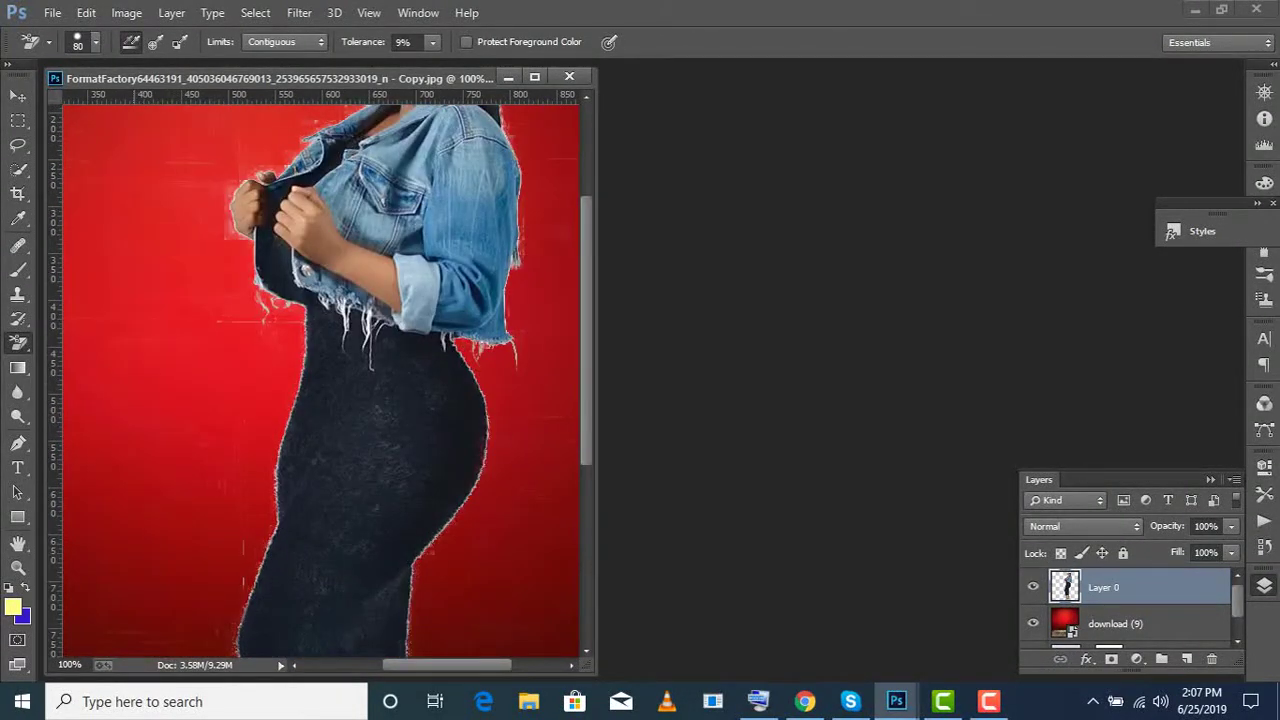
pyautogui.scroll(2, 320, 380)
pyautogui.scroll(2, 320, 380)
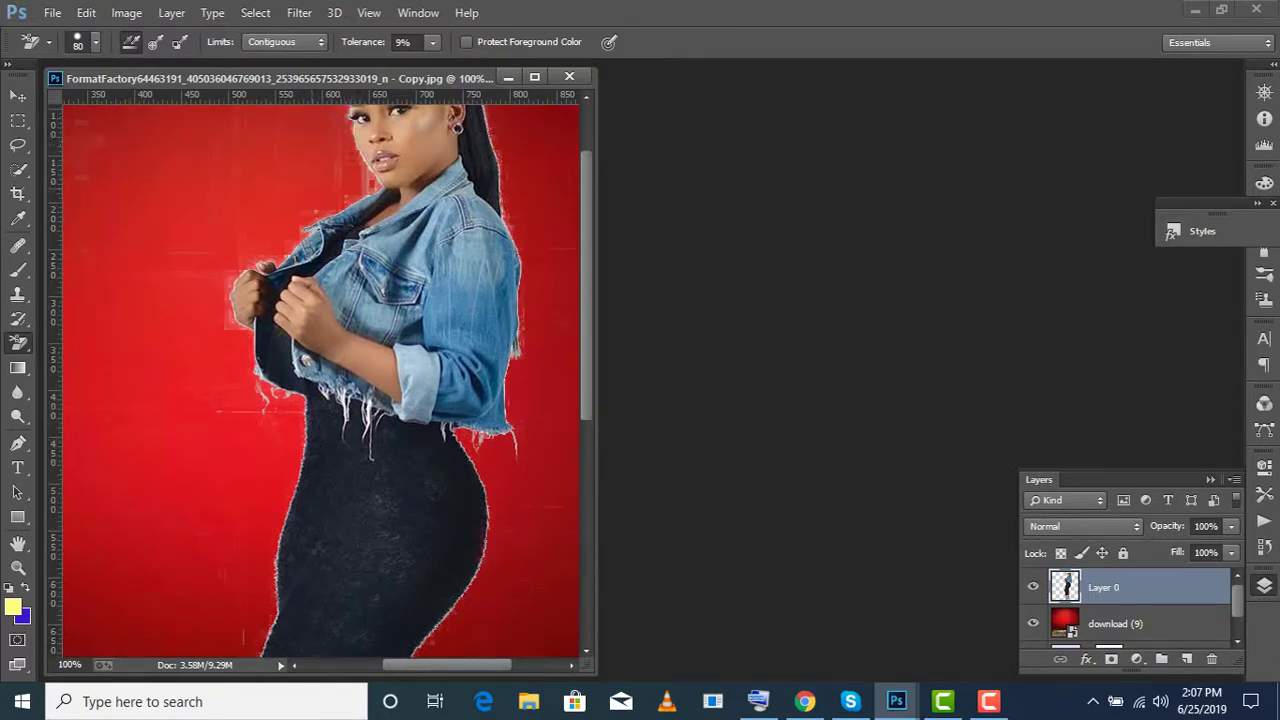
pyautogui.scroll(3, 320, 380)
# Step back one more eraser edit and fit the whole composite on screen
pyautogui.click(86, 12)
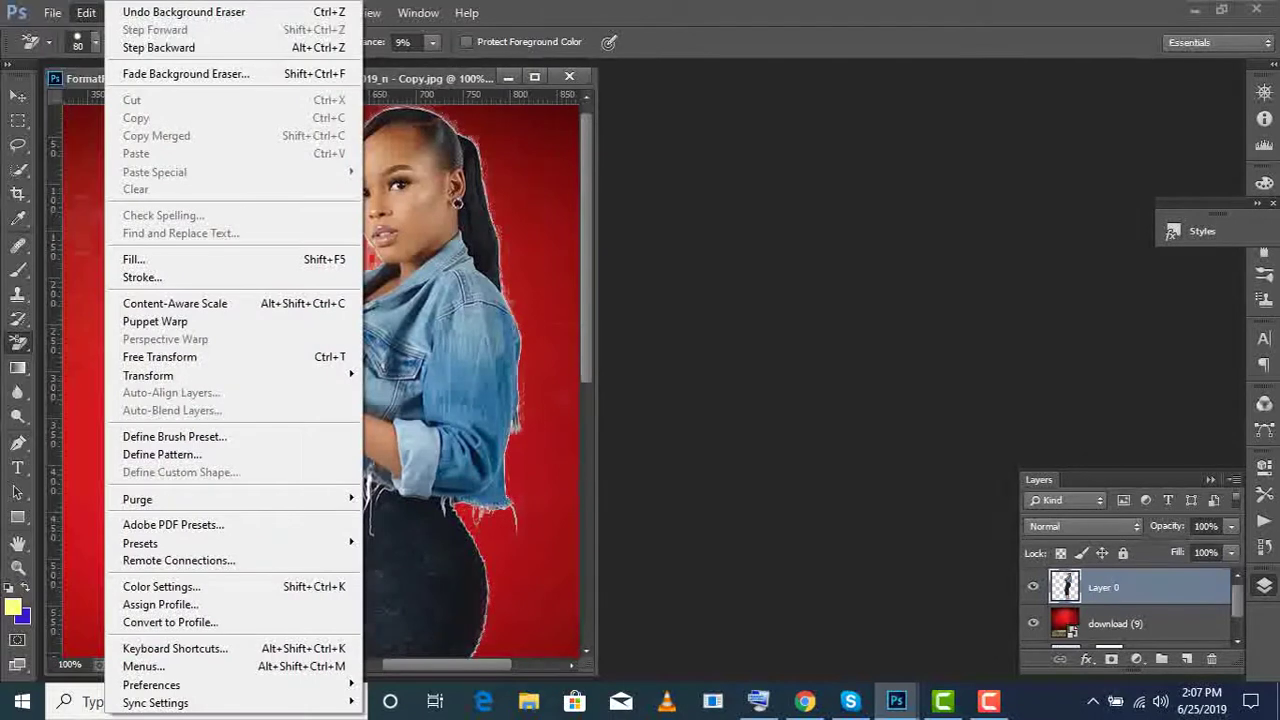
pyautogui.click(160, 47)
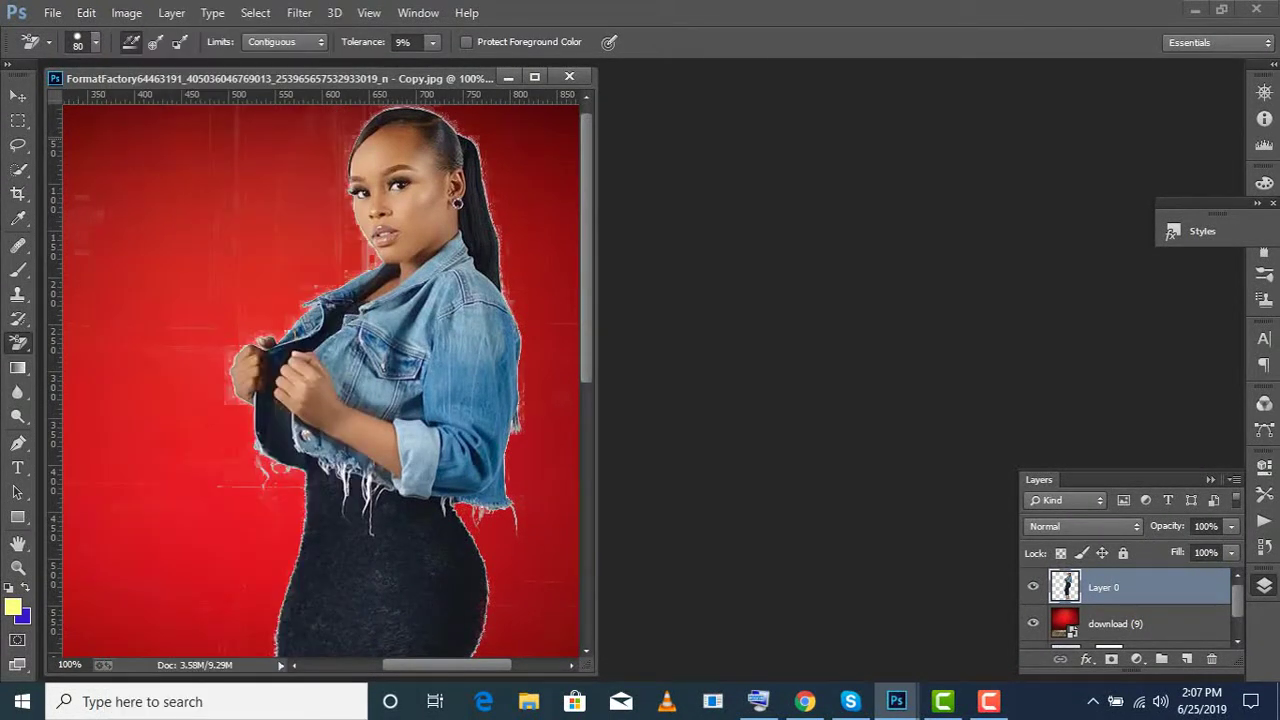
pyautogui.click(18, 567)
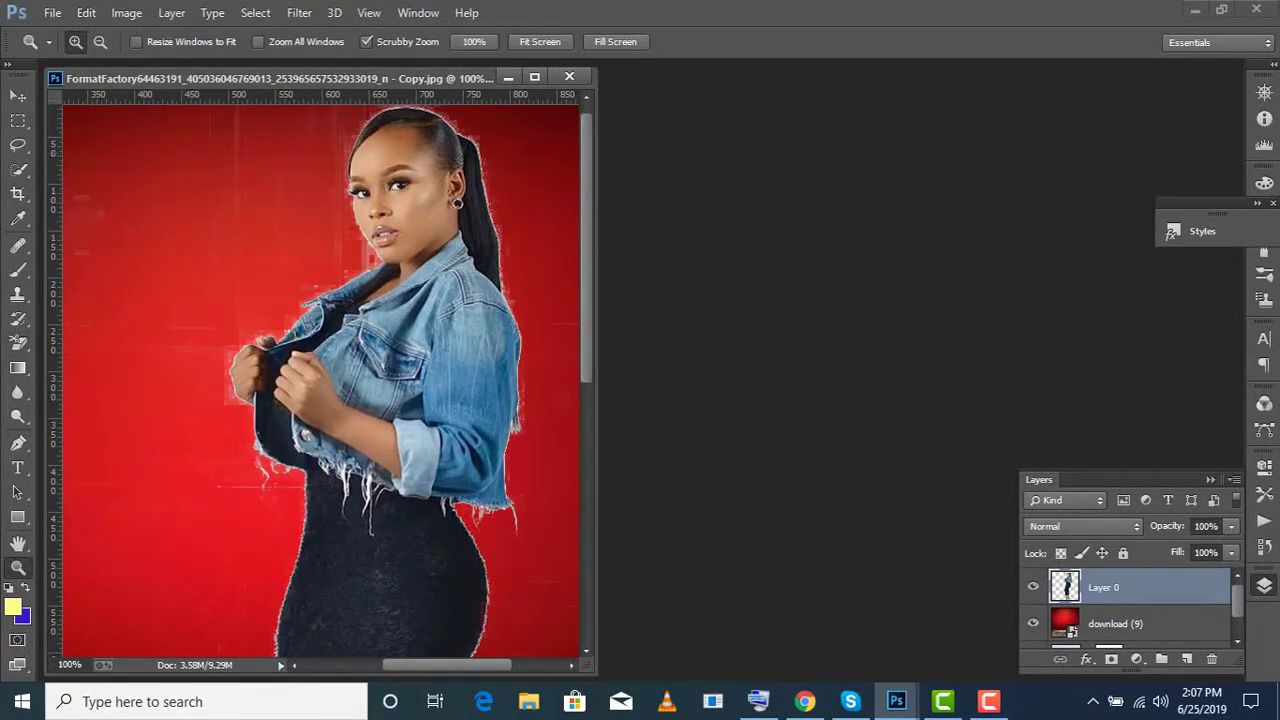
pyautogui.click(540, 41)
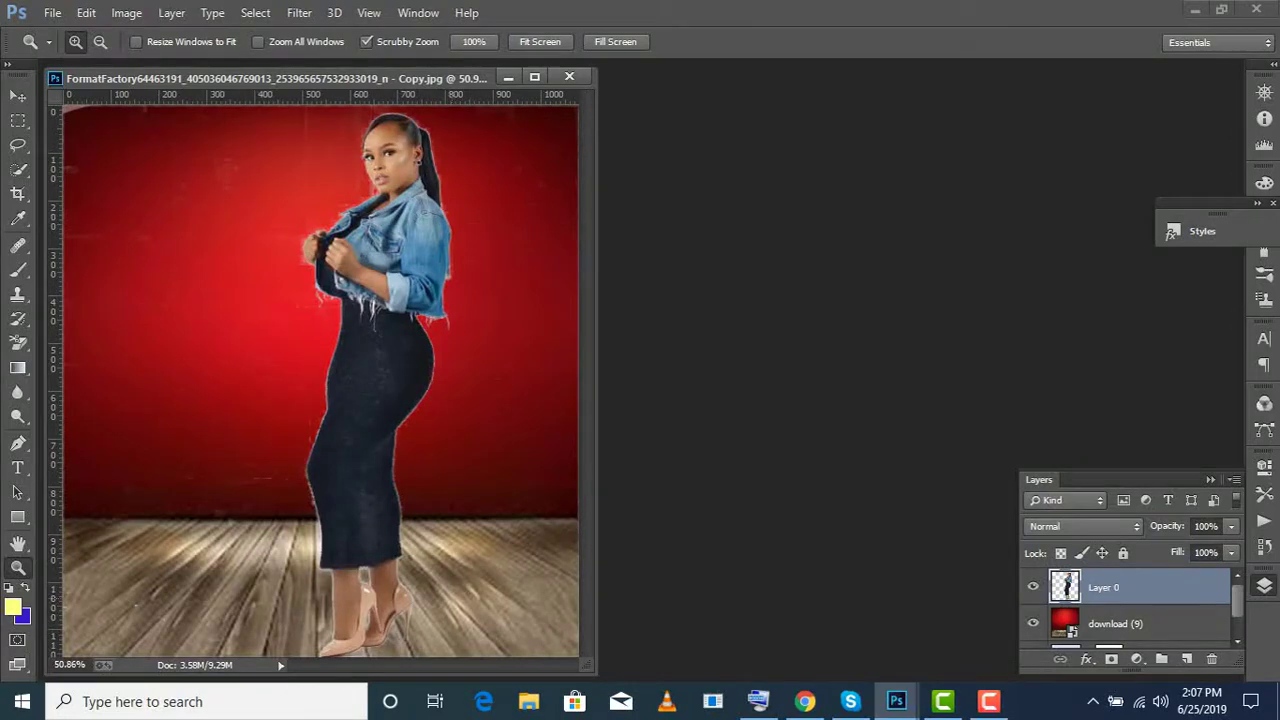